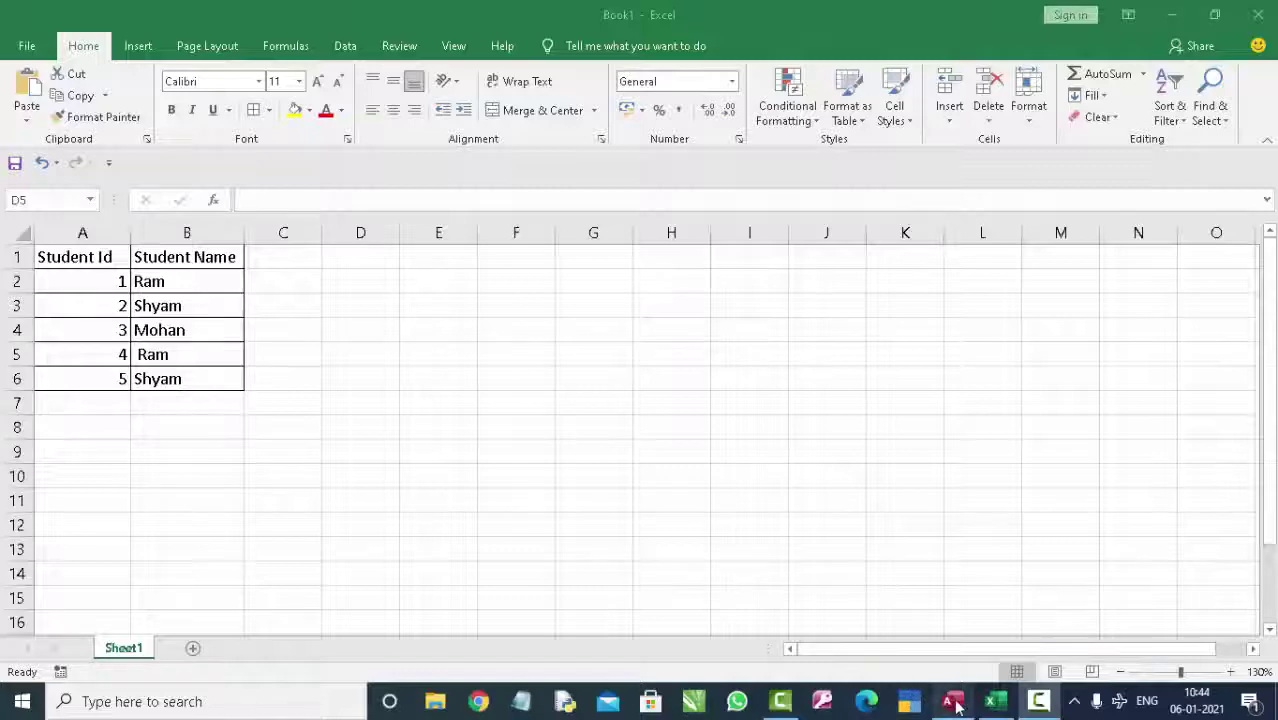
Step: Switch from Excel to Access, showing the start screen with recent databases like Database209
{"action": "left_click", "coordinate": [952, 701]}
{"action": "mouse_move", "coordinate": [700, 435]}
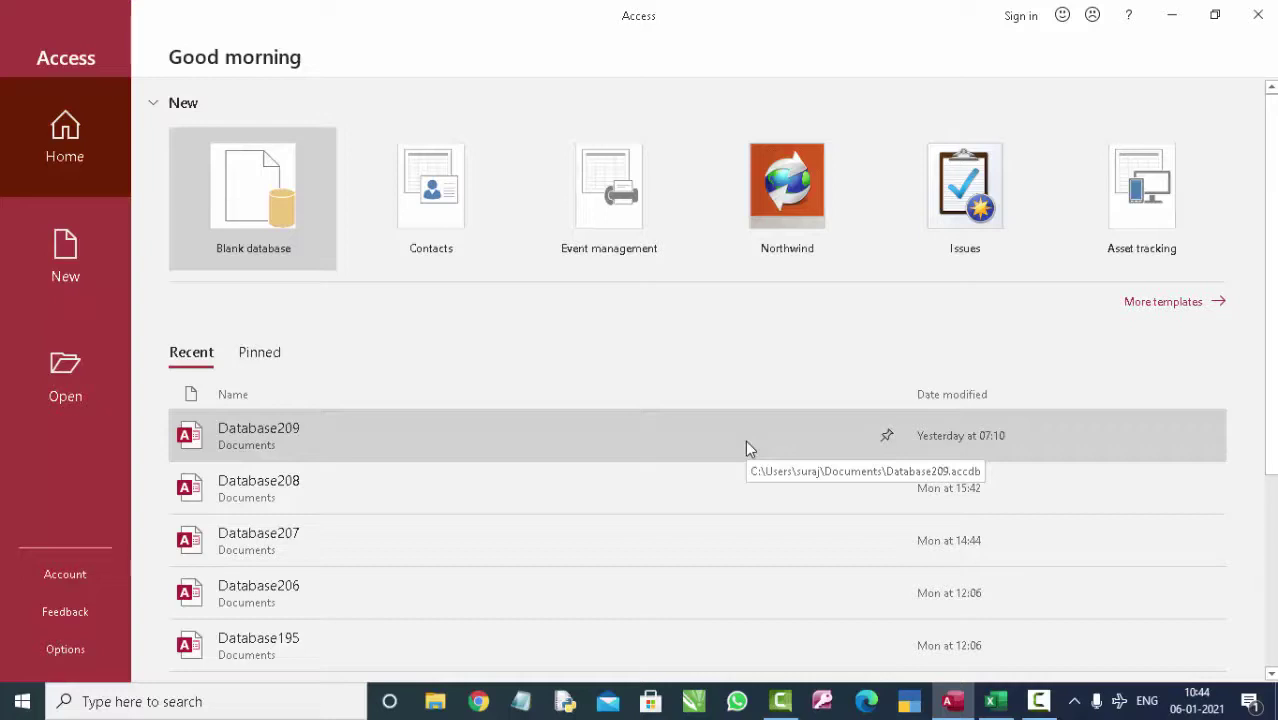
{"action": "left_click", "coordinate": [229, 189]}
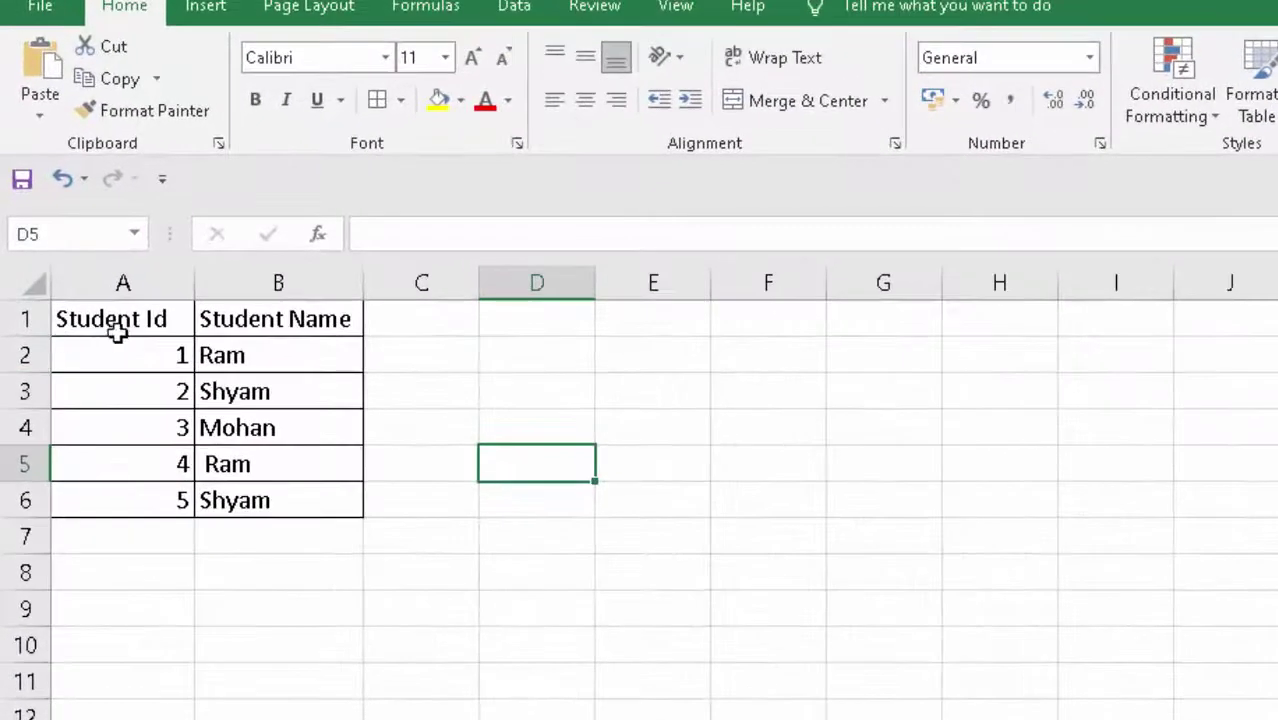
{"action": "left_click", "coordinate": [128, 310]}
{"action": "left_click", "coordinate": [135, 347]}
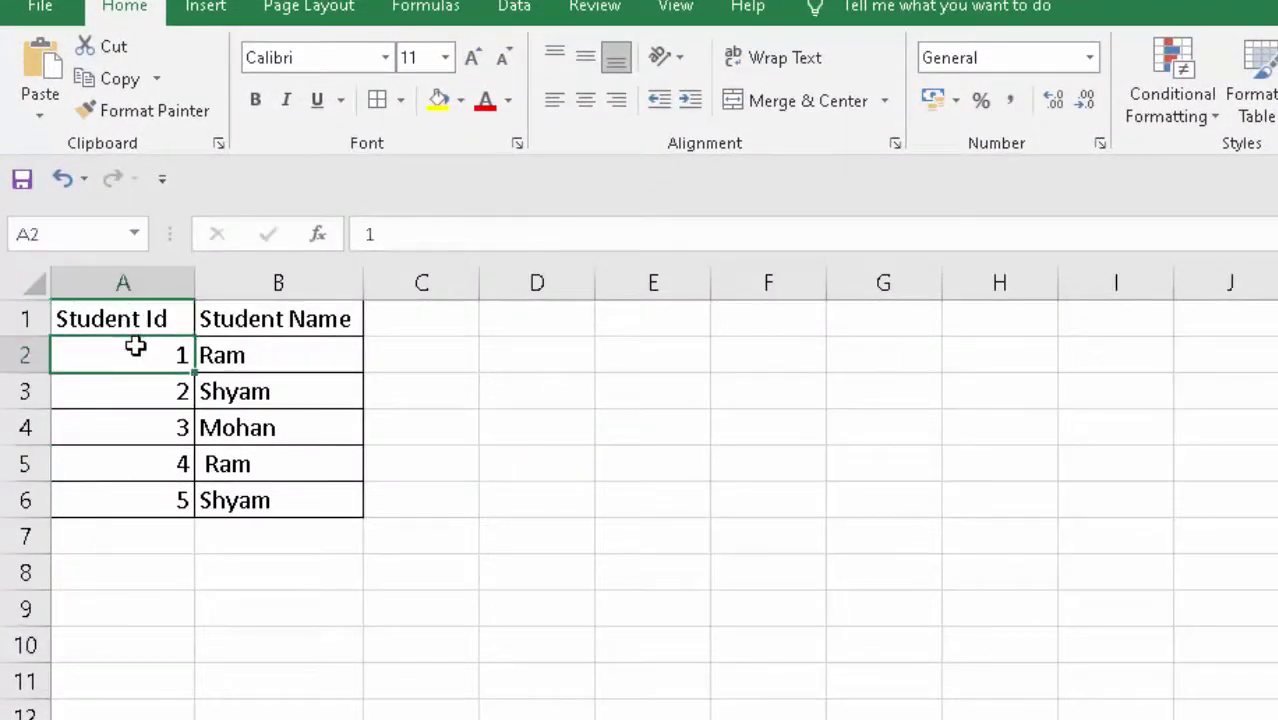
{"action": "left_click", "coordinate": [155, 405]}
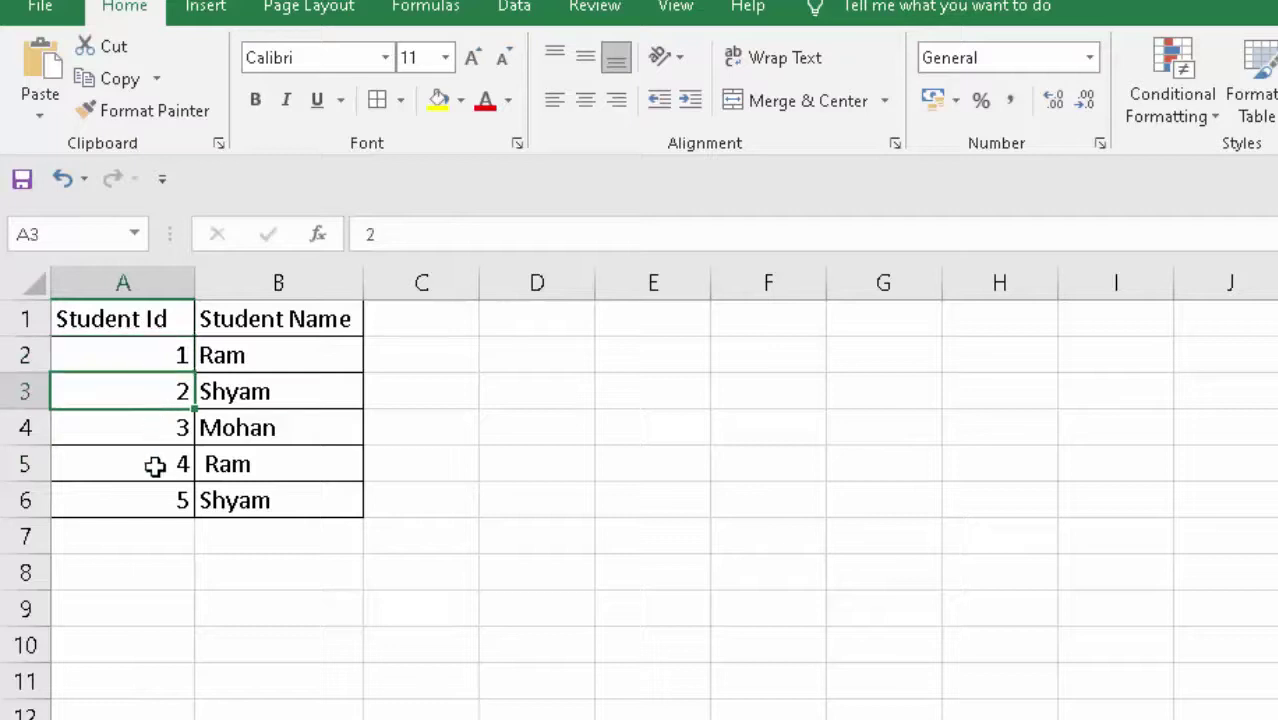
{"action": "left_click_drag", "start_coordinate": [240, 345], "coordinate": [238, 490]}
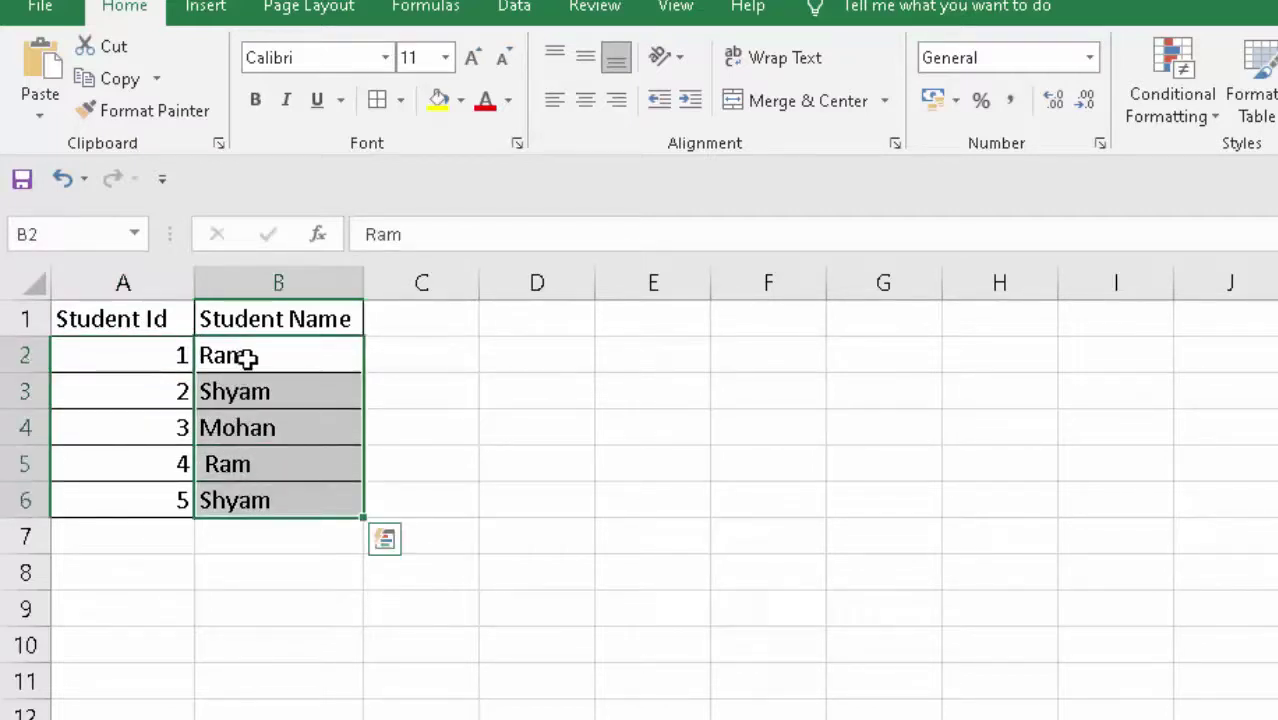
{"action": "left_click", "coordinate": [248, 357]}
{"action": "left_click", "coordinate": [251, 394]}
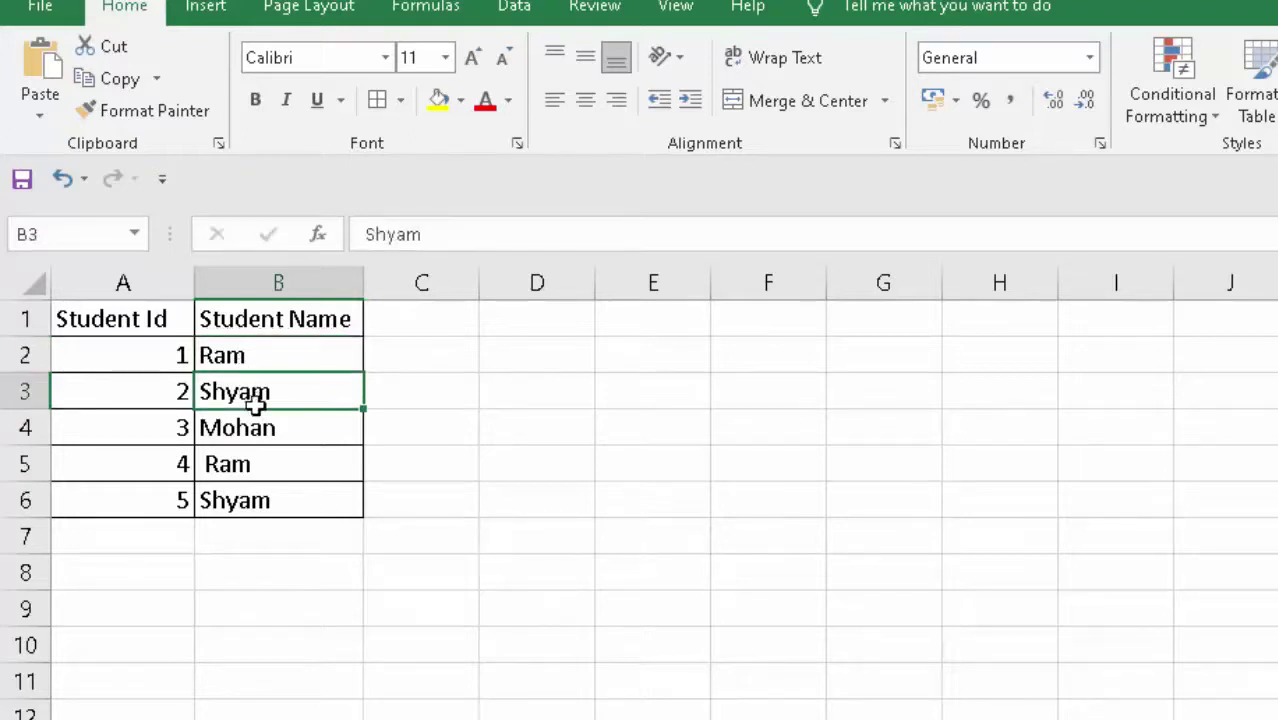
{"action": "left_click", "coordinate": [259, 422]}
{"action": "left_click", "coordinate": [301, 462]}
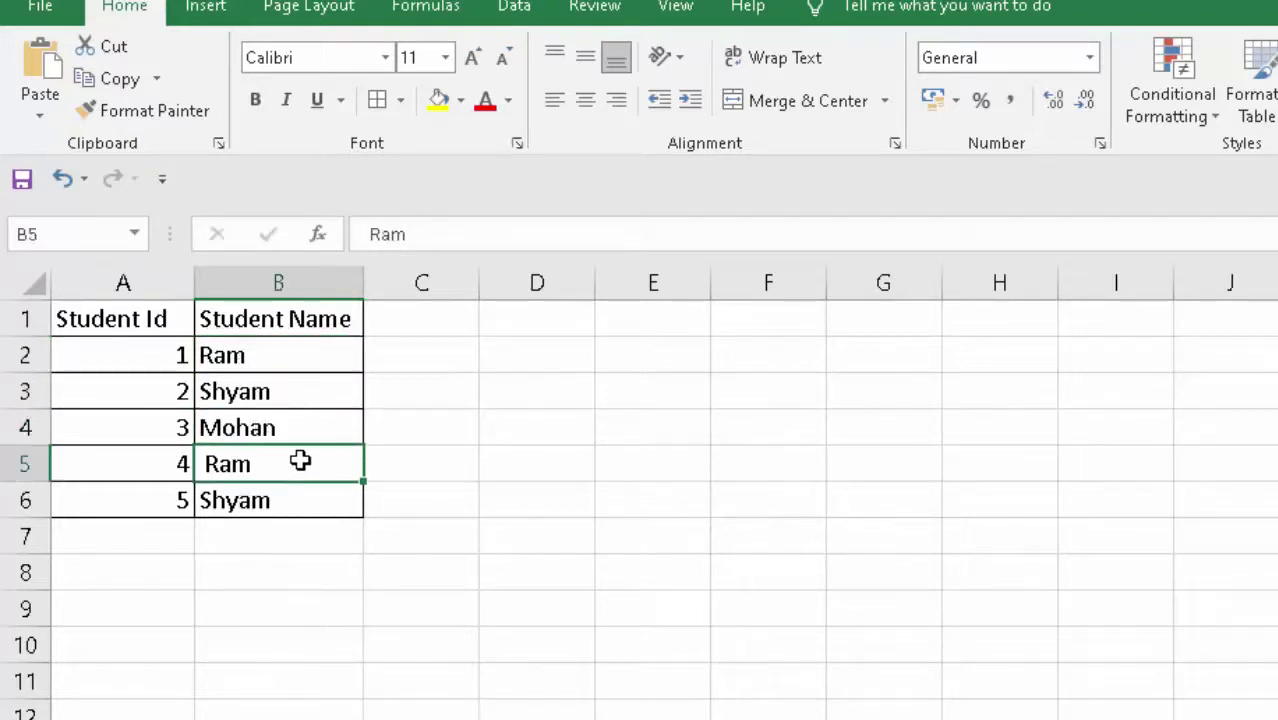
{"action": "left_click", "coordinate": [288, 498]}
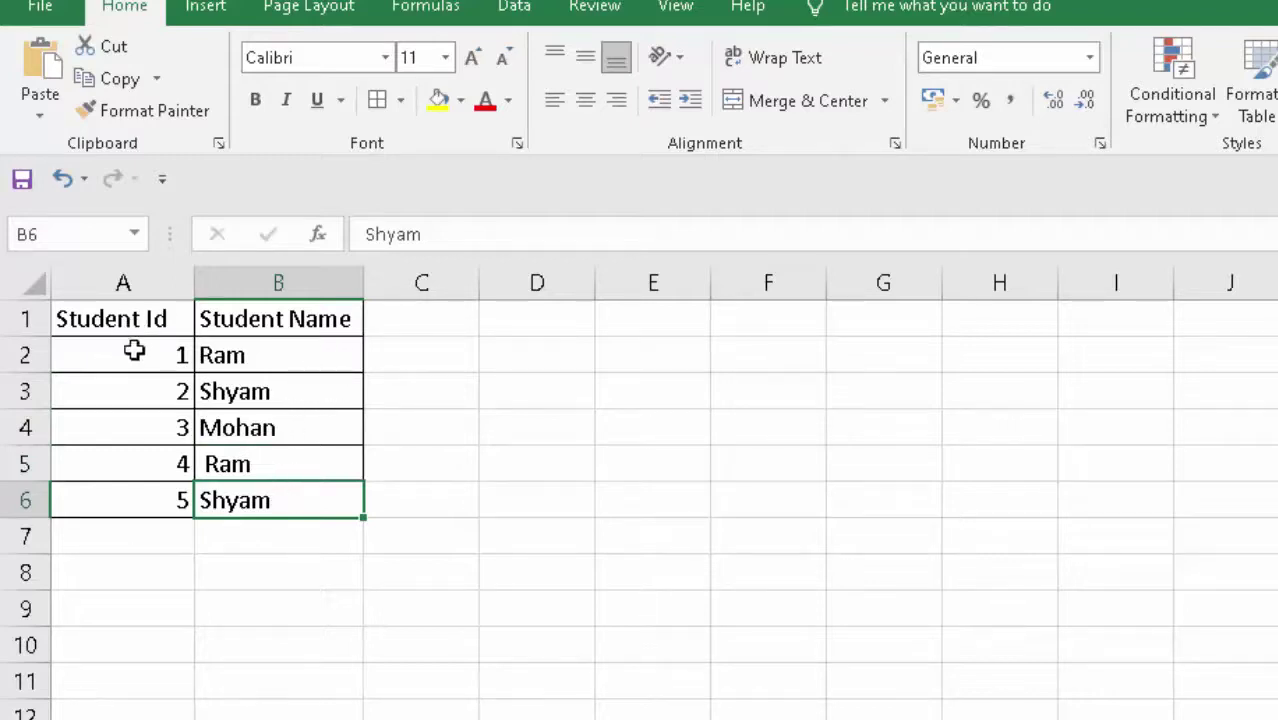
{"action": "left_click", "coordinate": [141, 500]}
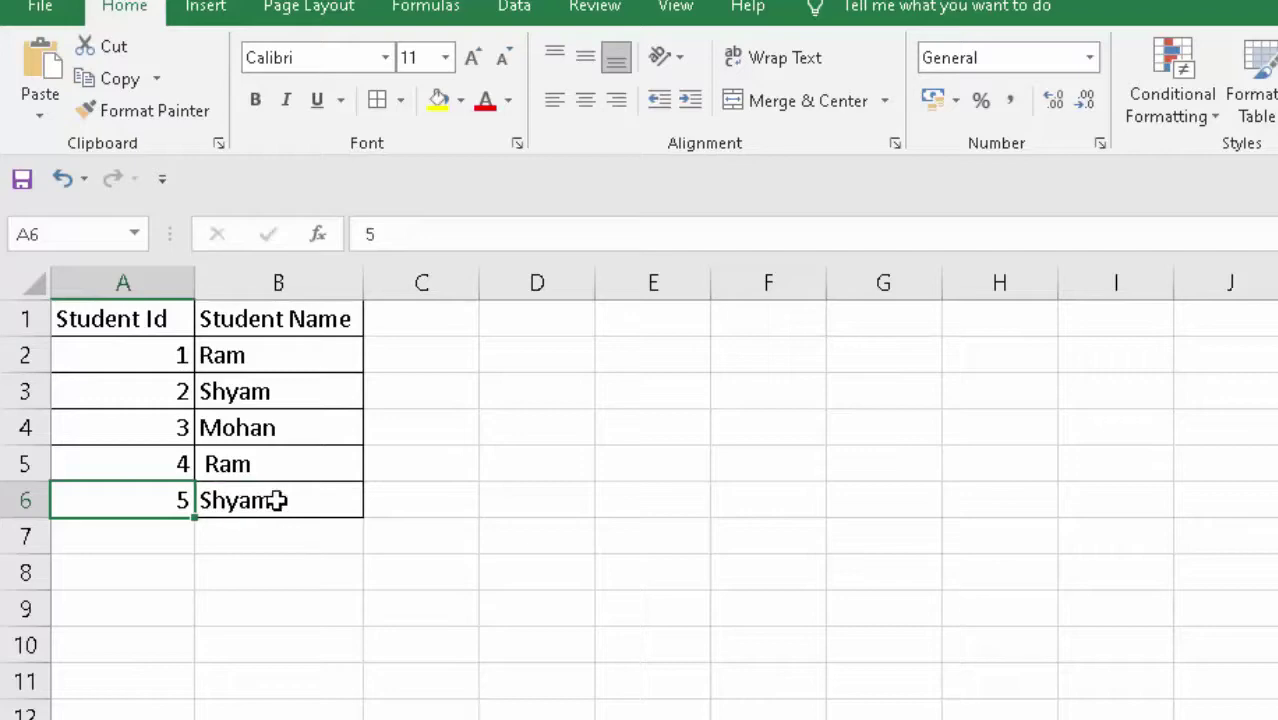
Step: Replace the Student Id values in cells A6, A3 and A5 with 1
{"action": "key", "text": "BackSpace"}
{"action": "type", "text": "1"}
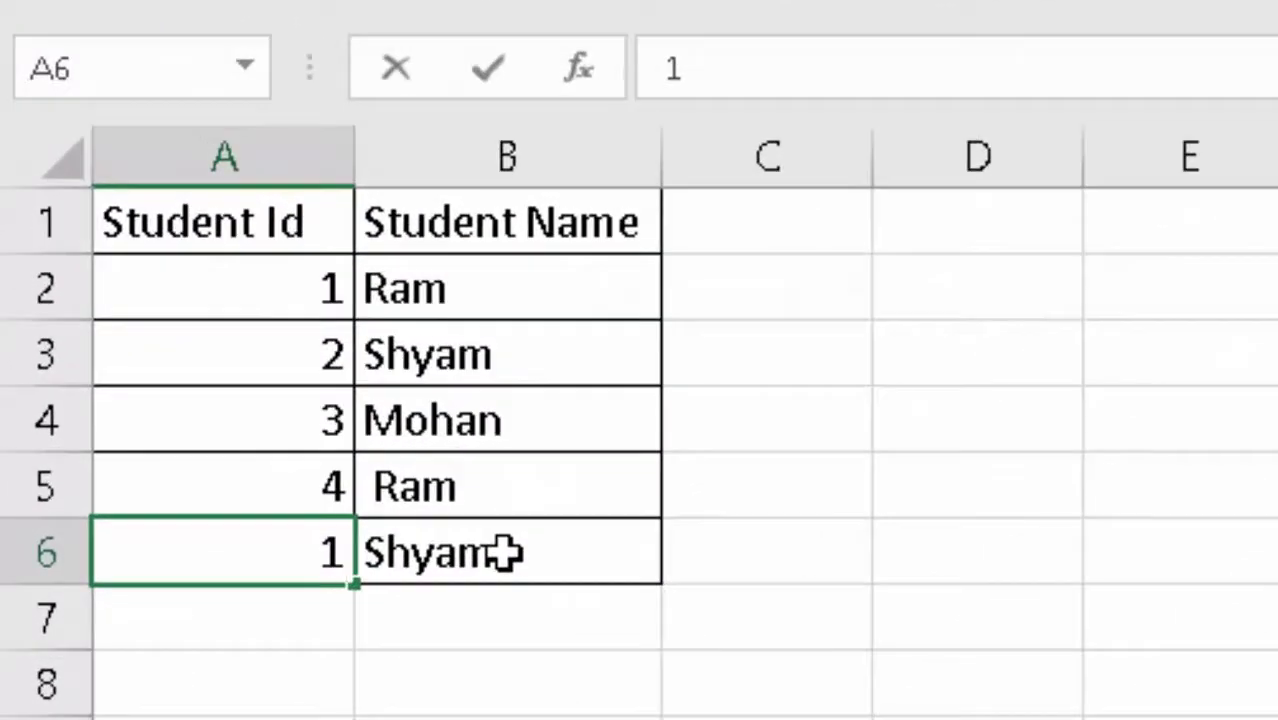
{"action": "left_click", "coordinate": [314, 284]}
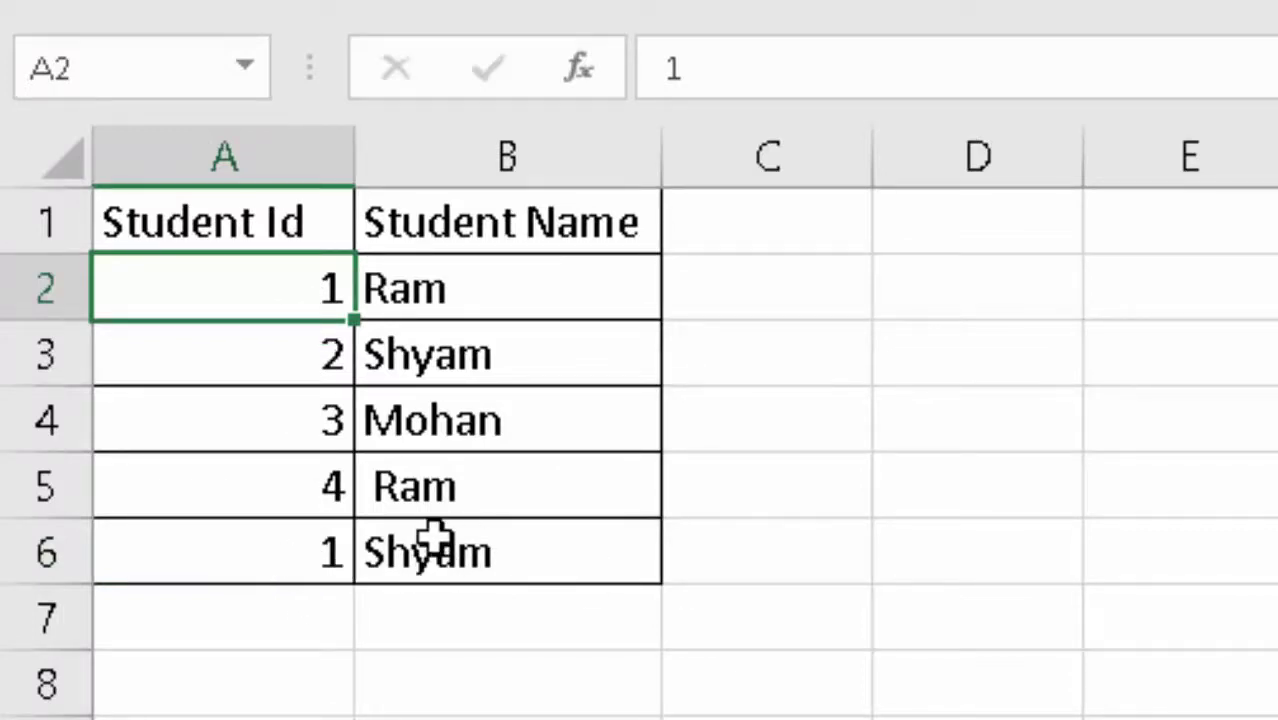
{"action": "left_click", "coordinate": [316, 548]}
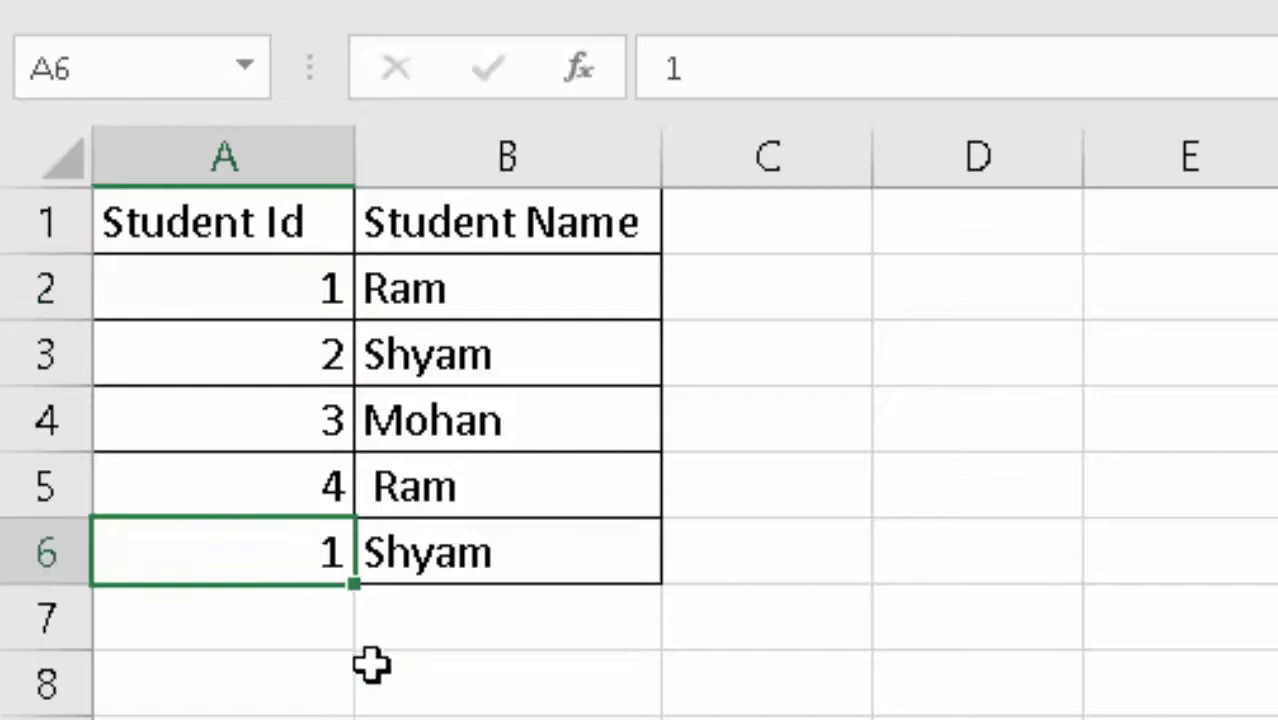
{"action": "left_click", "coordinate": [375, 665]}
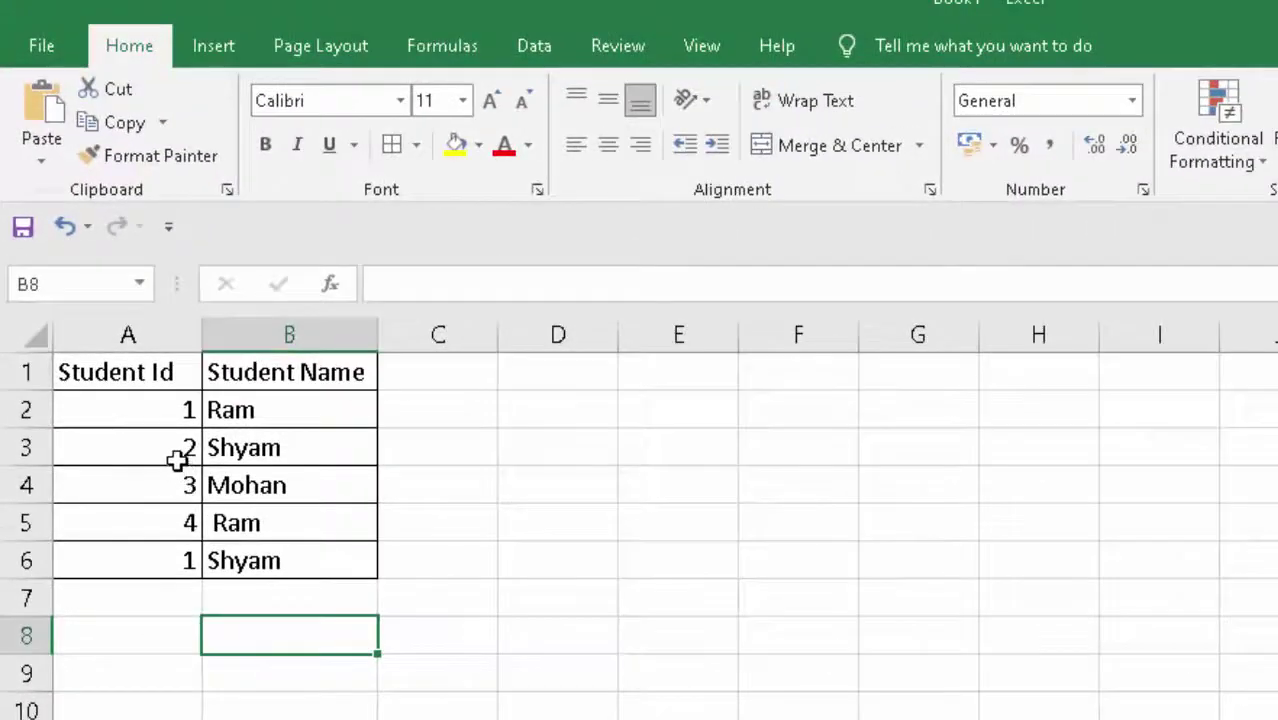
{"action": "left_click", "coordinate": [177, 455]}
{"action": "key", "text": "BackSpace"}
{"action": "type", "text": "1"}
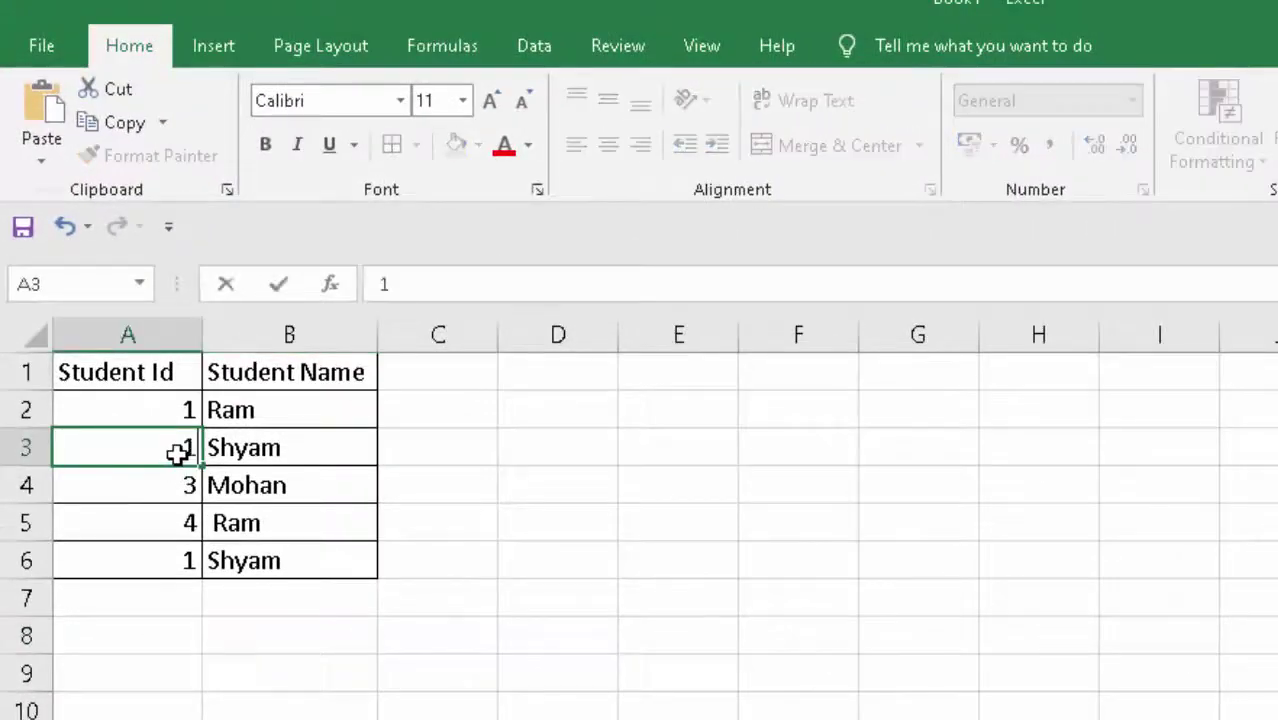
{"action": "left_click", "coordinate": [345, 620]}
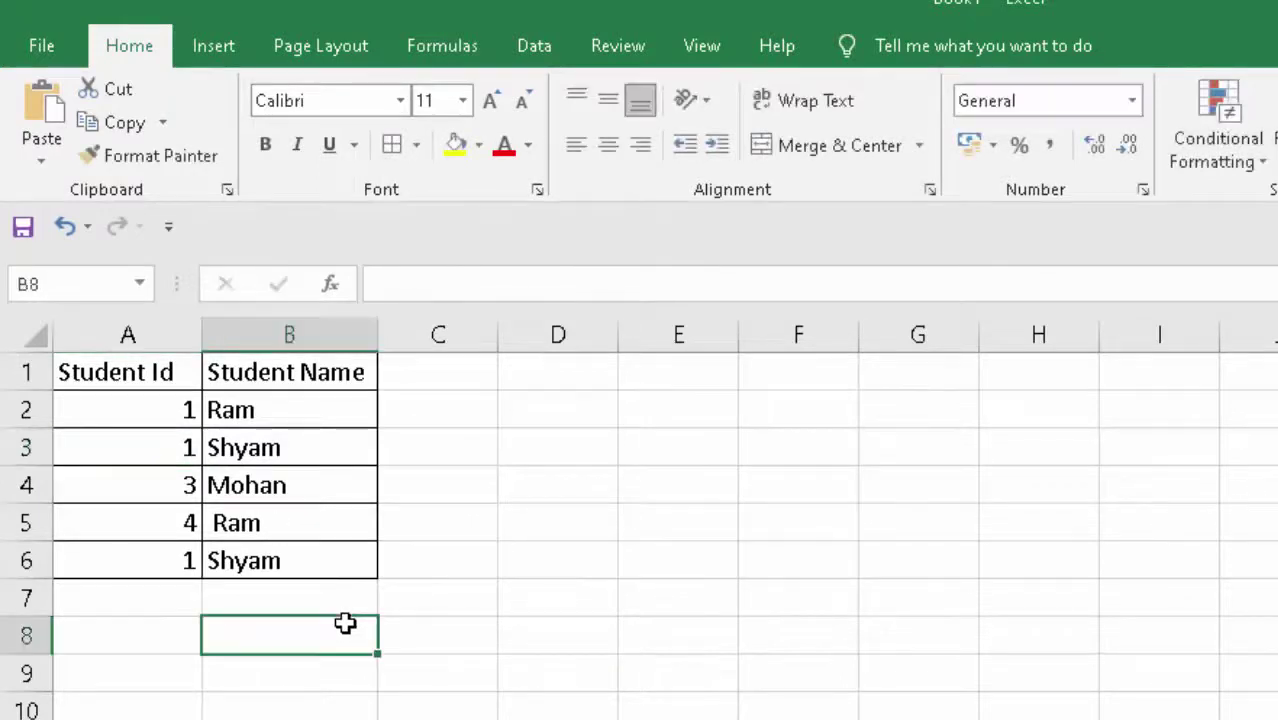
{"action": "left_click", "coordinate": [174, 515]}
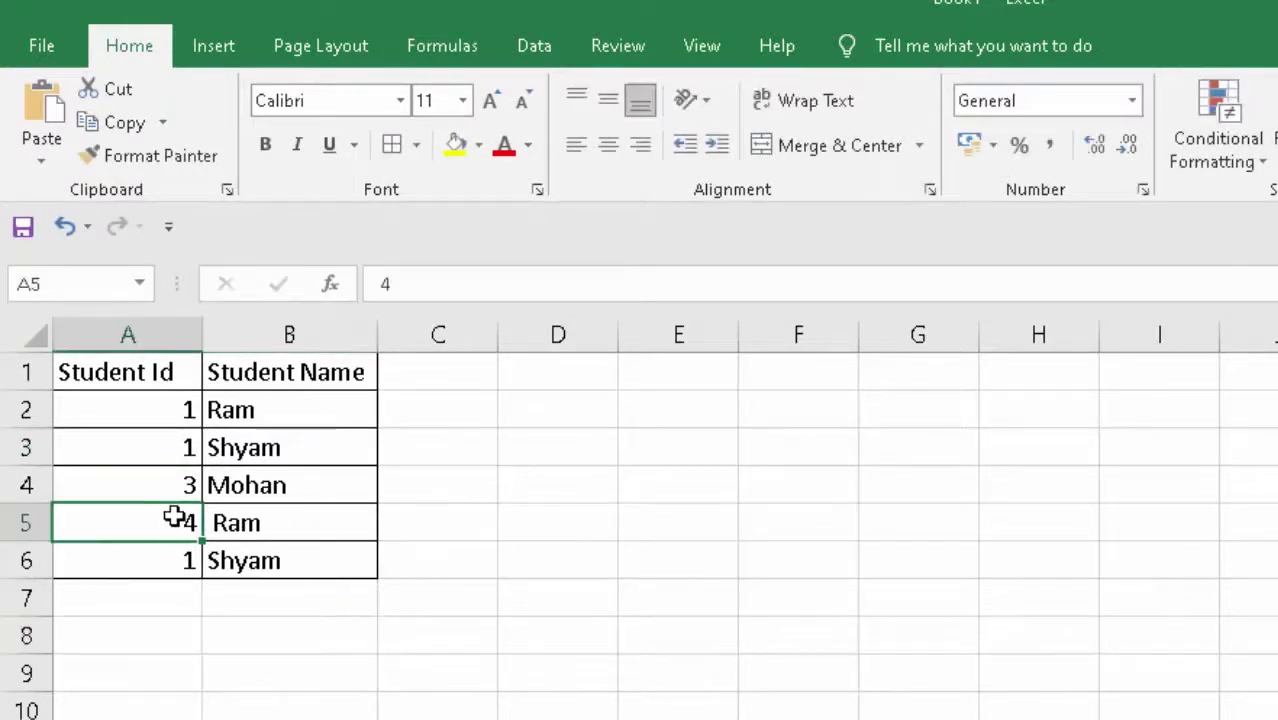
{"action": "key", "text": "BackSpace"}
{"action": "type", "text": "1"}
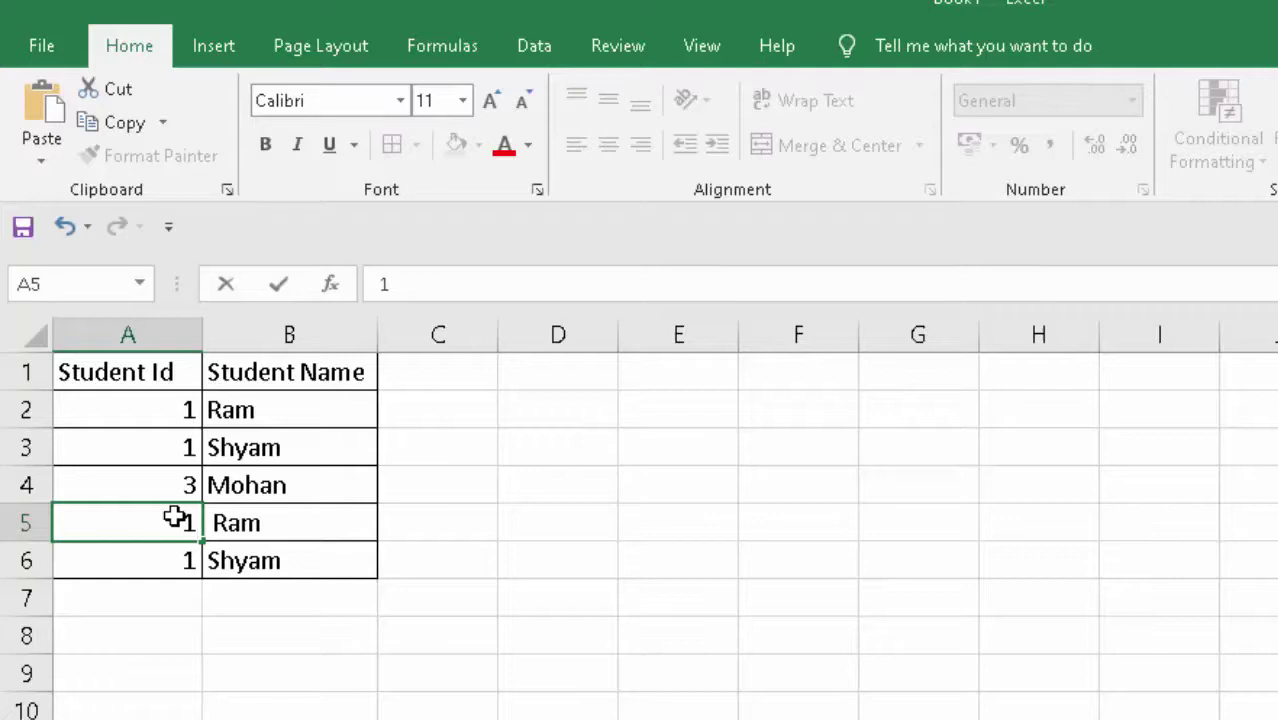
{"action": "left_click", "coordinate": [237, 642]}
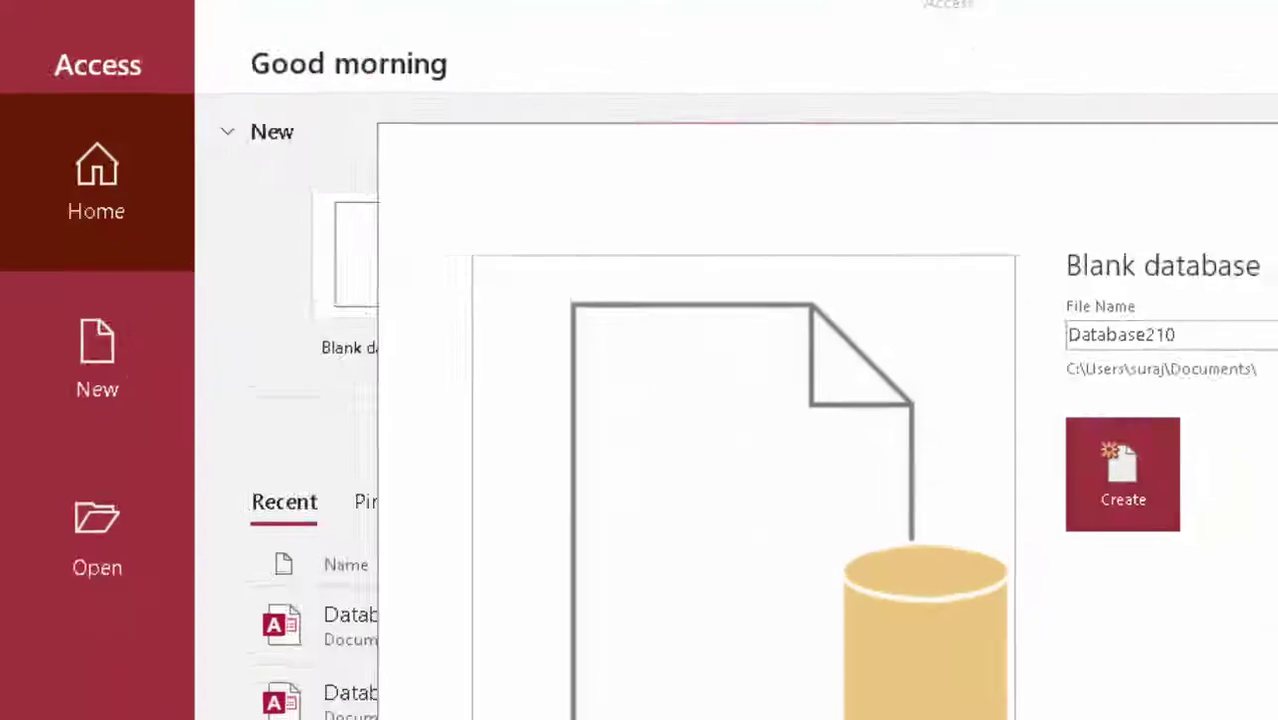
Step: Create a blank database and save its table as 'Primay And foreign key' in Design view
{"action": "left_click", "coordinate": [868, 383]}
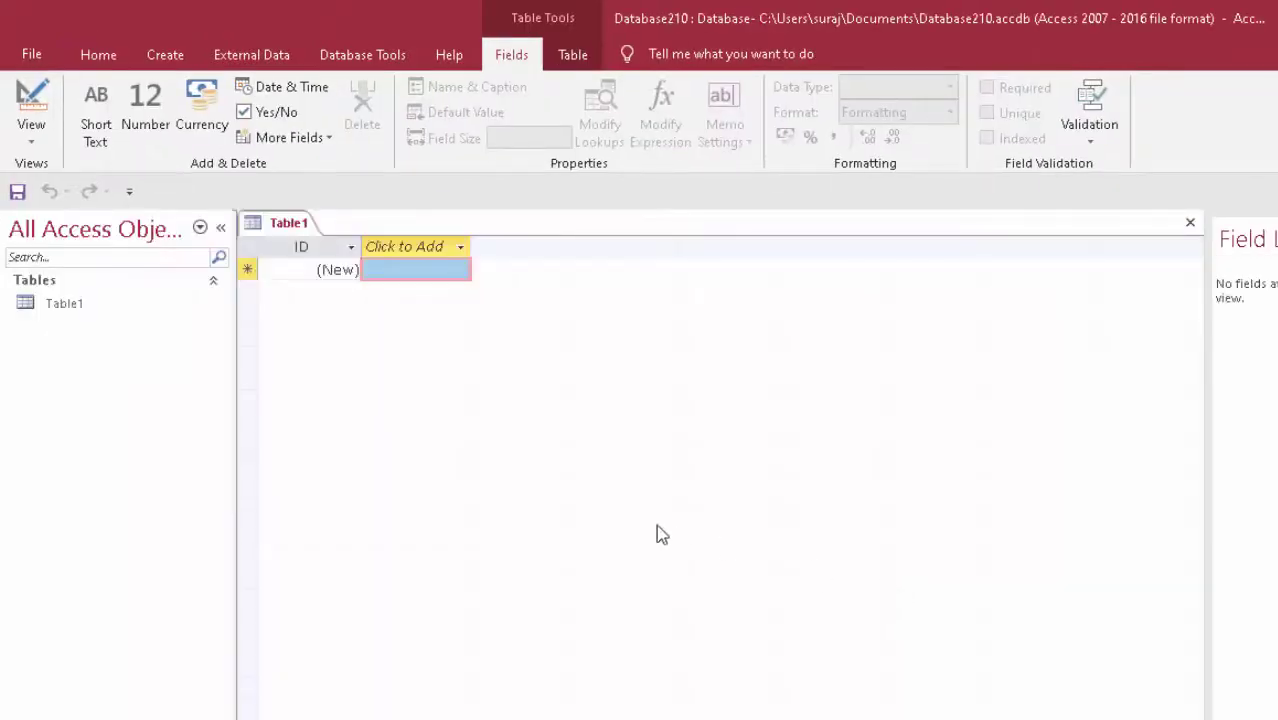
{"action": "left_click", "coordinate": [31, 105]}
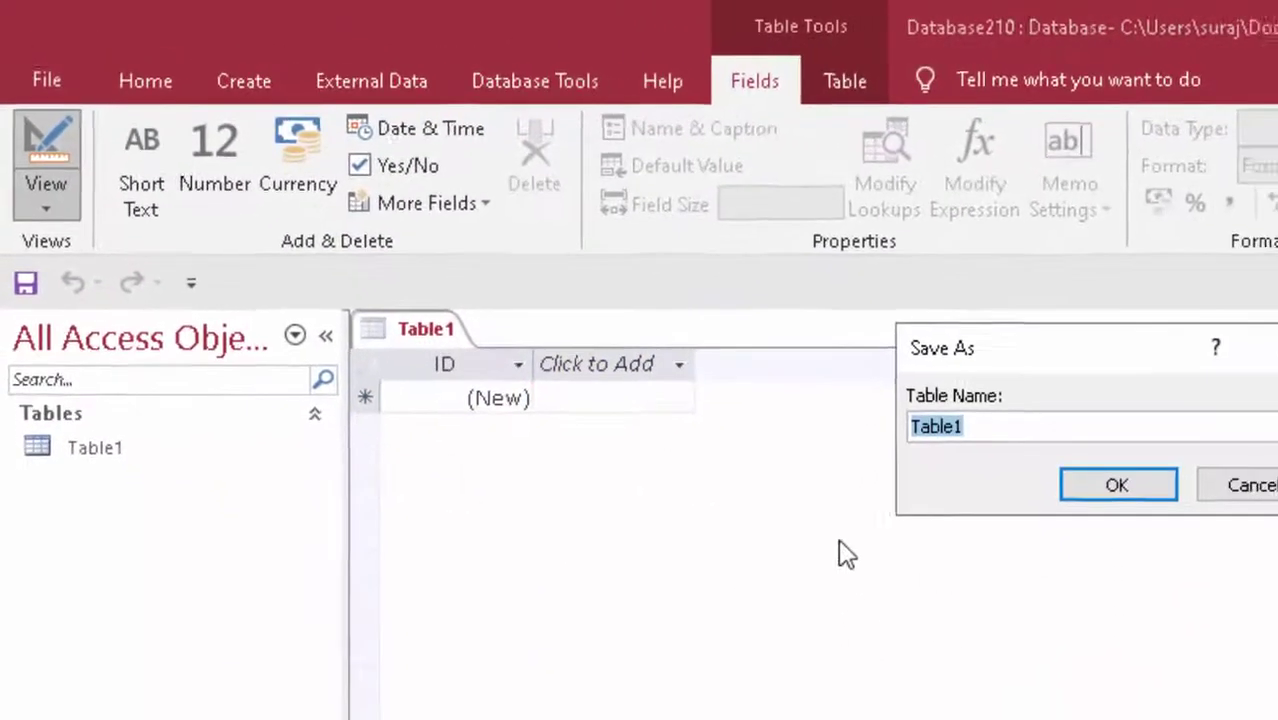
{"action": "key", "text": "BackSpace"}
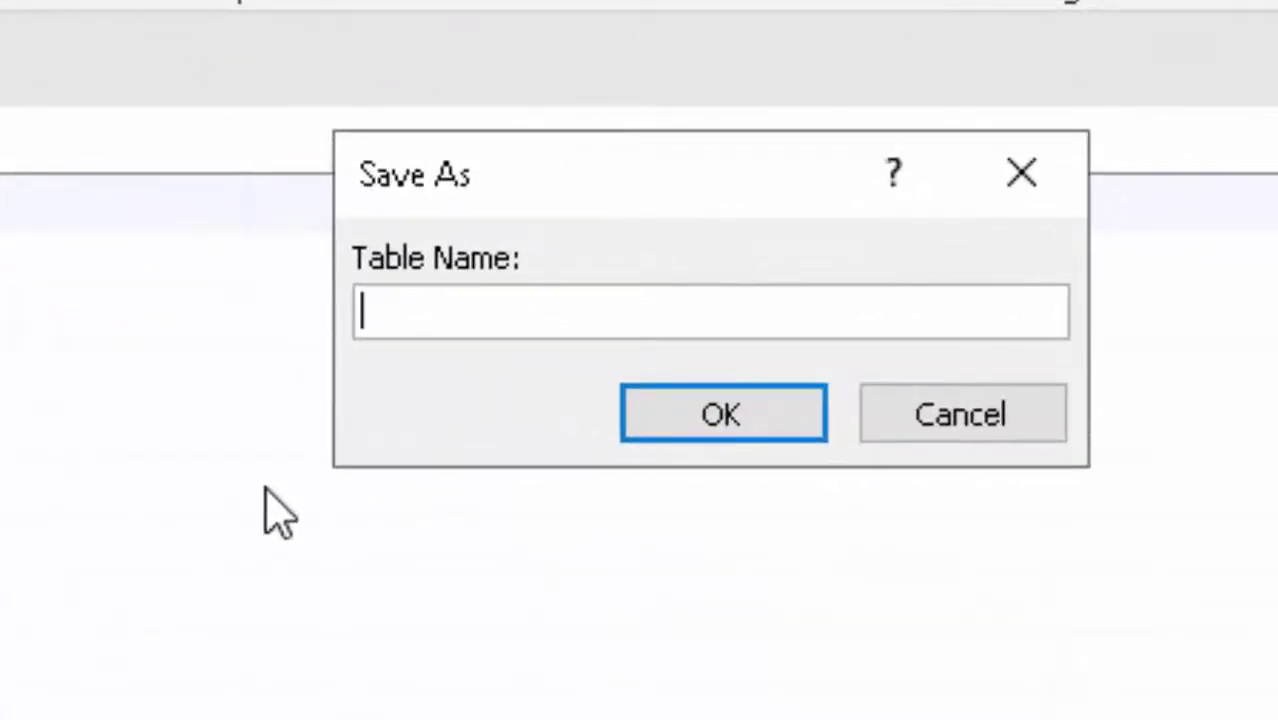
{"action": "type", "text": "P"}
{"action": "type", "text": "rimay And foreign key"}
{"action": "key", "text": "Return"}
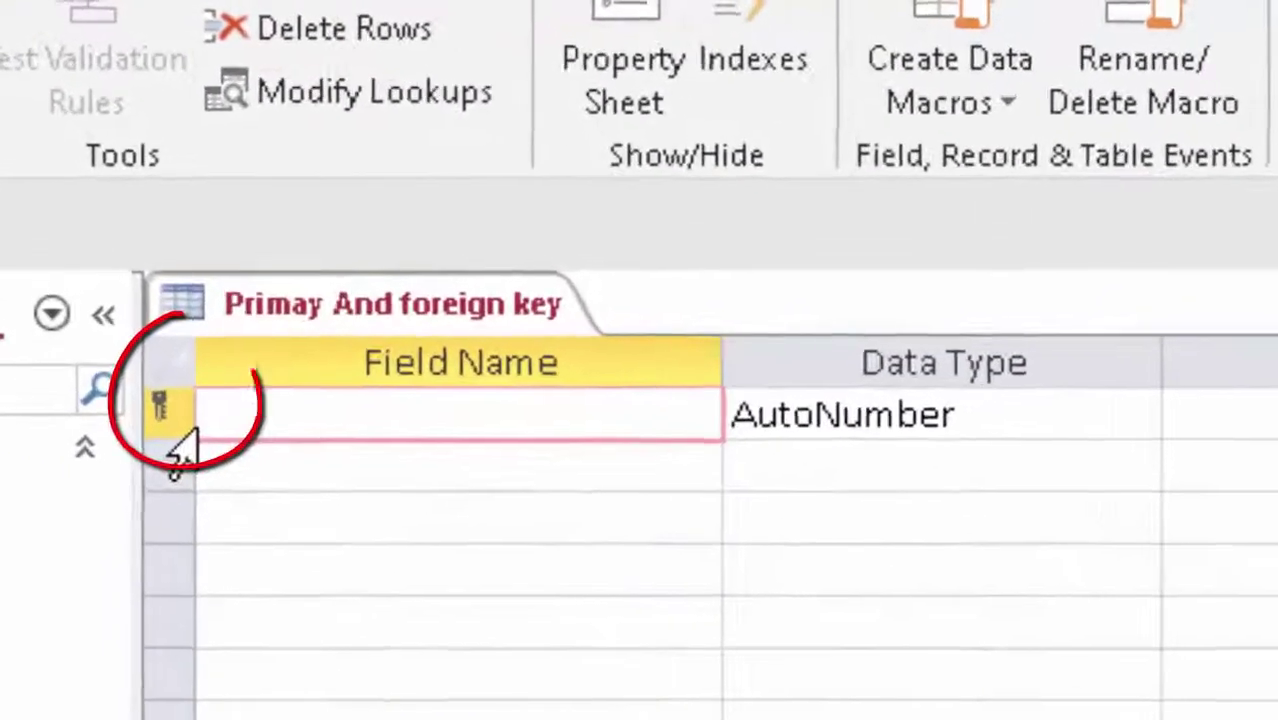
Step: Define Student Id (Number) and Student Name (Short Text) fields, then save and open Datasheet view
{"action": "type", "text": "Stu"}
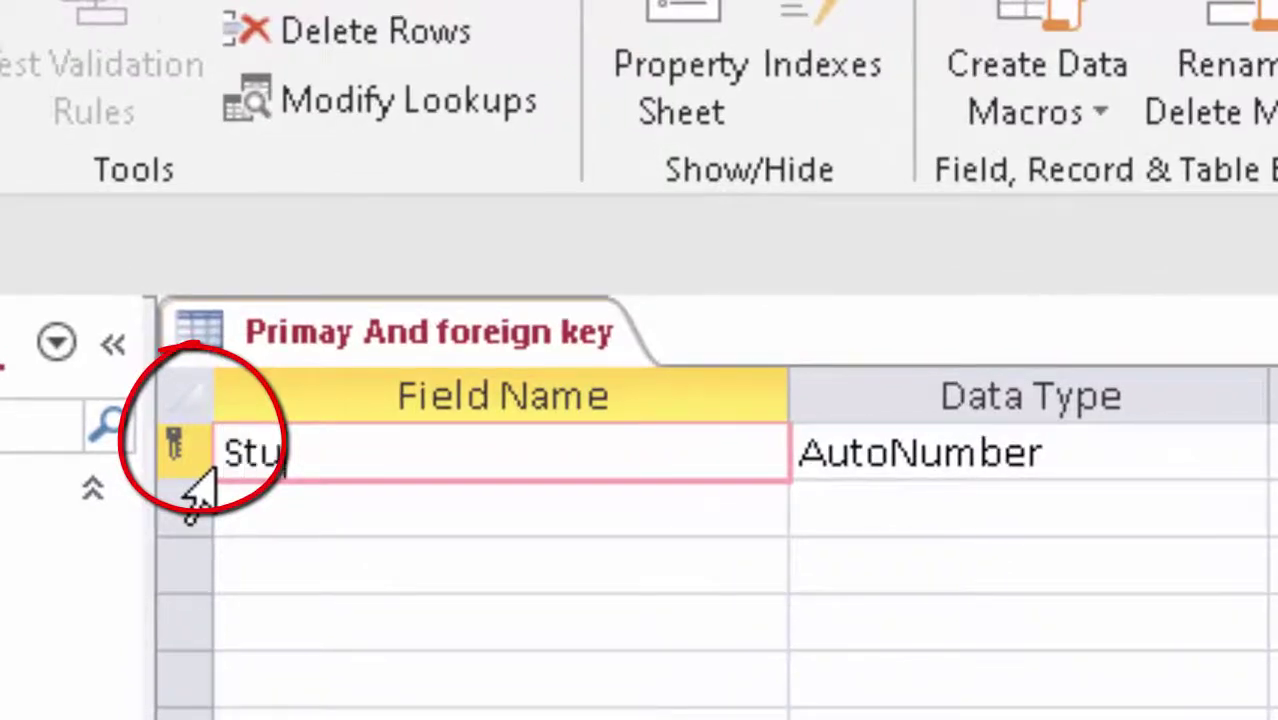
{"action": "type", "text": "dent "}
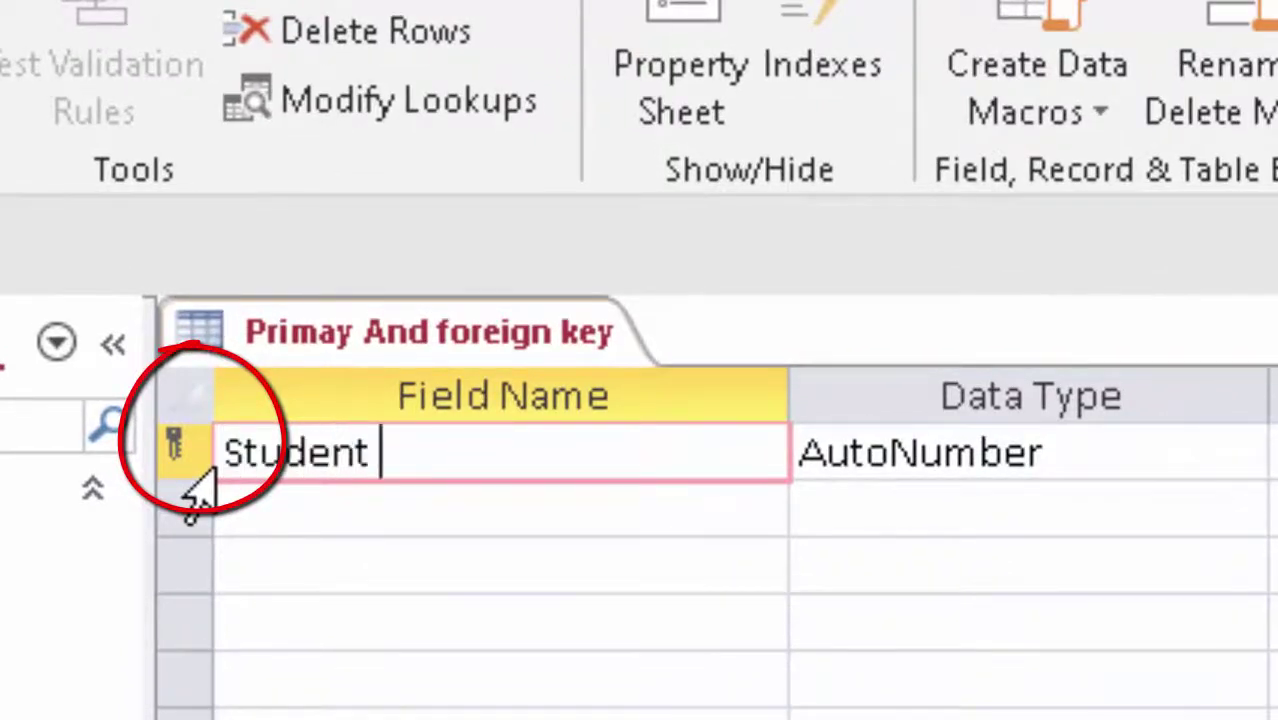
{"action": "type", "text": "Id"}
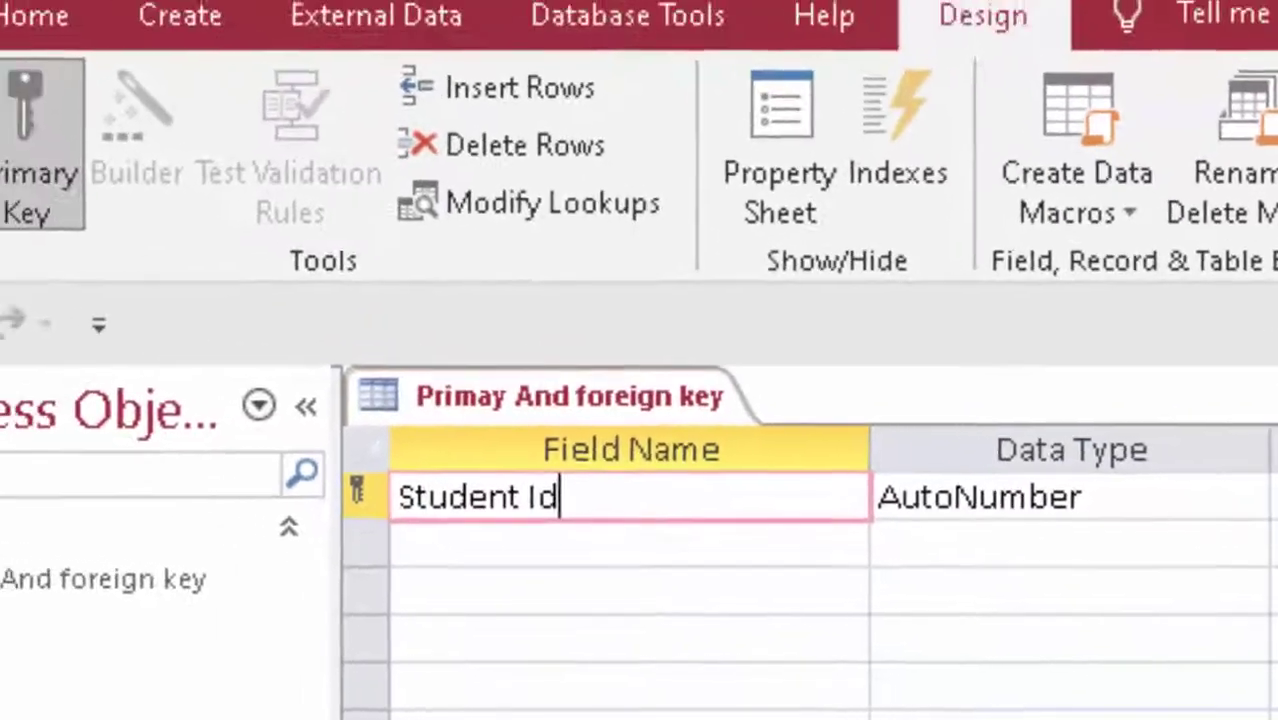
{"action": "left_click", "coordinate": [1120, 497]}
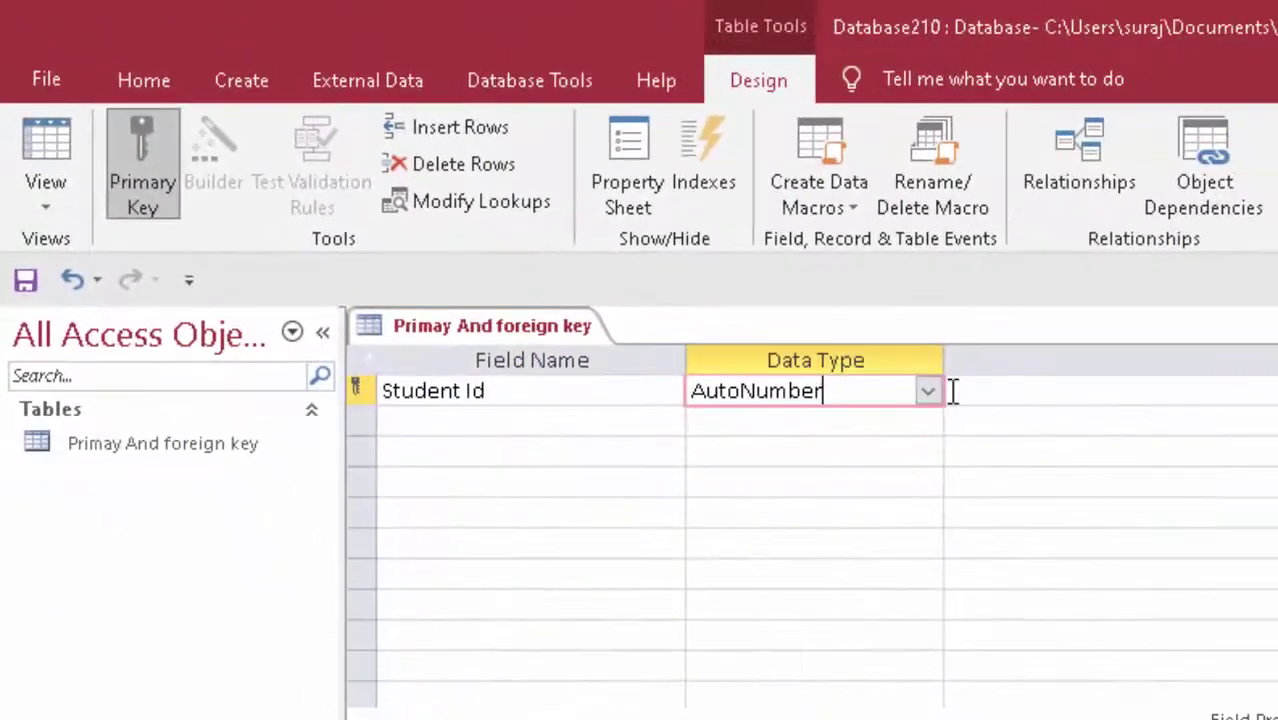
{"action": "left_click", "coordinate": [930, 394]}
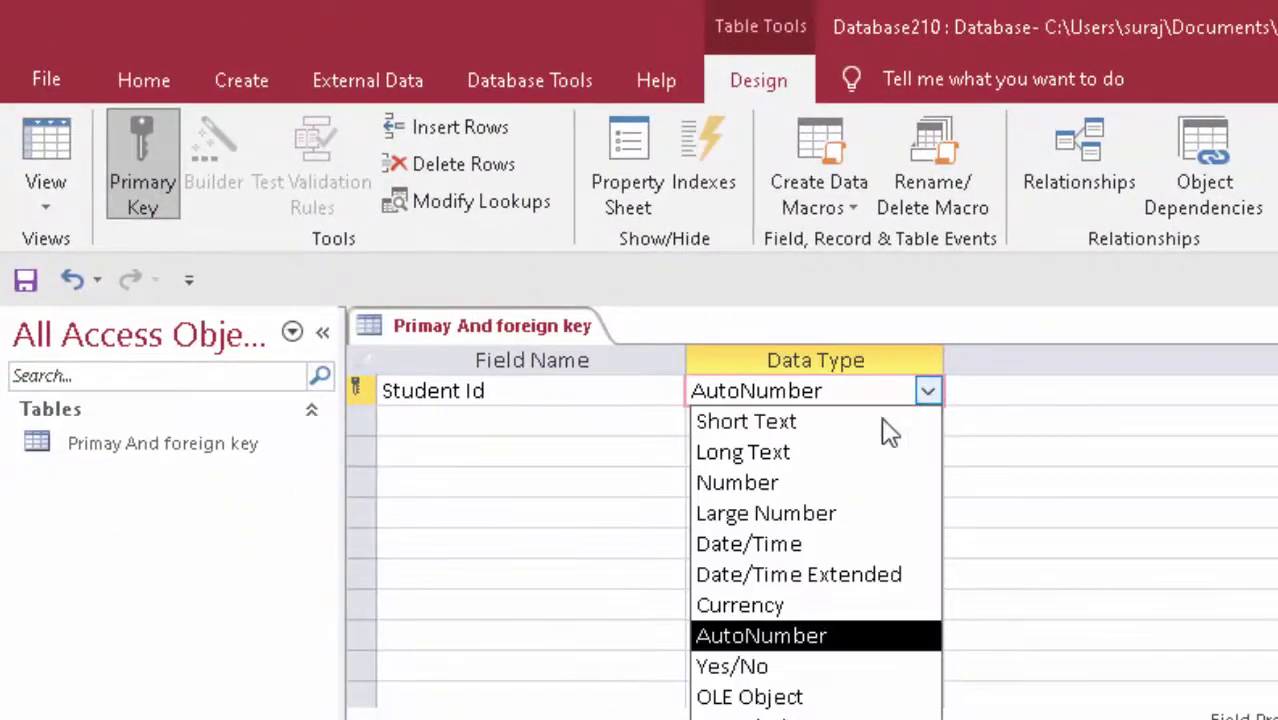
{"action": "left_click", "coordinate": [812, 484]}
{"action": "left_click", "coordinate": [430, 428]}
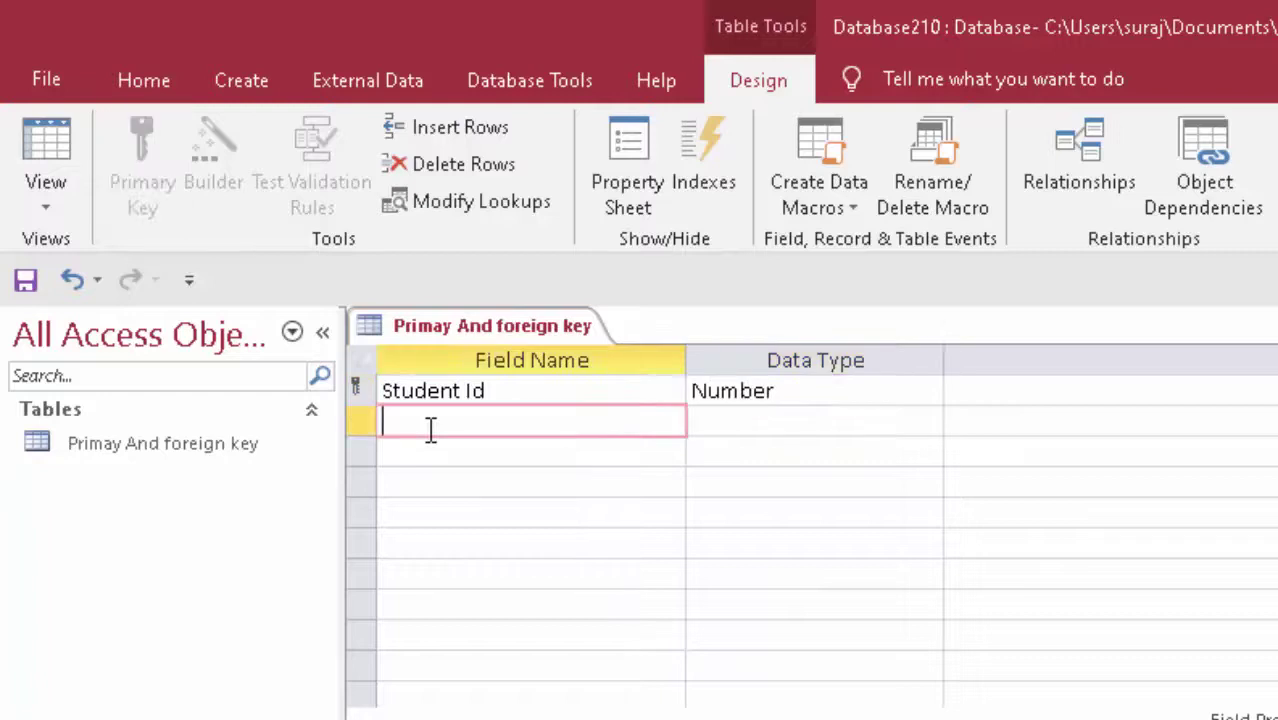
{"action": "type", "text": "Student Name"}
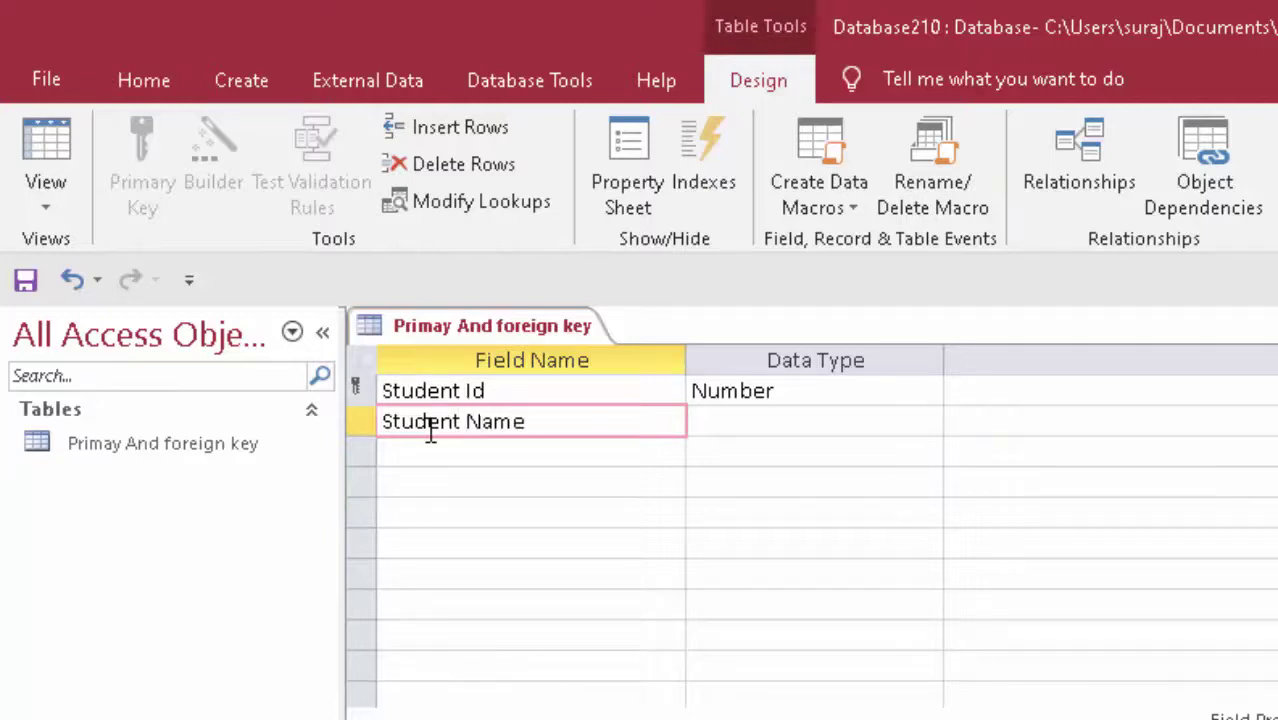
{"action": "left_click", "coordinate": [805, 421]}
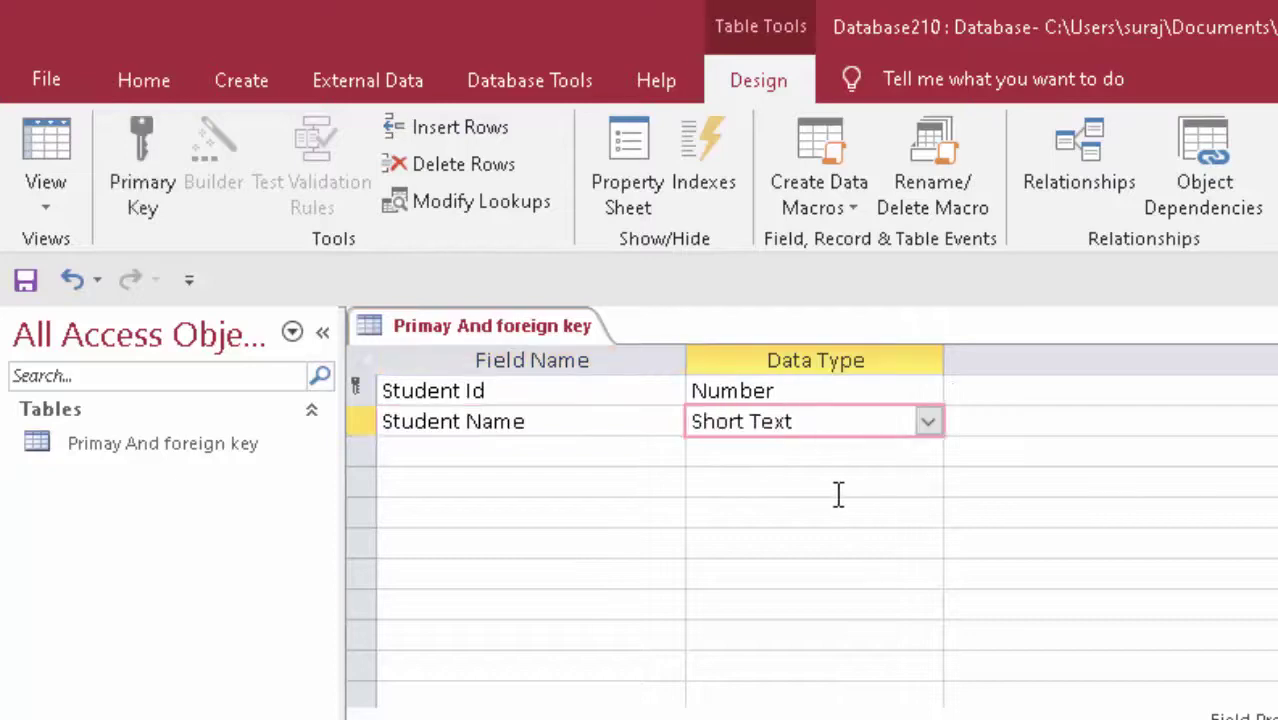
{"action": "left_click", "coordinate": [62, 150]}
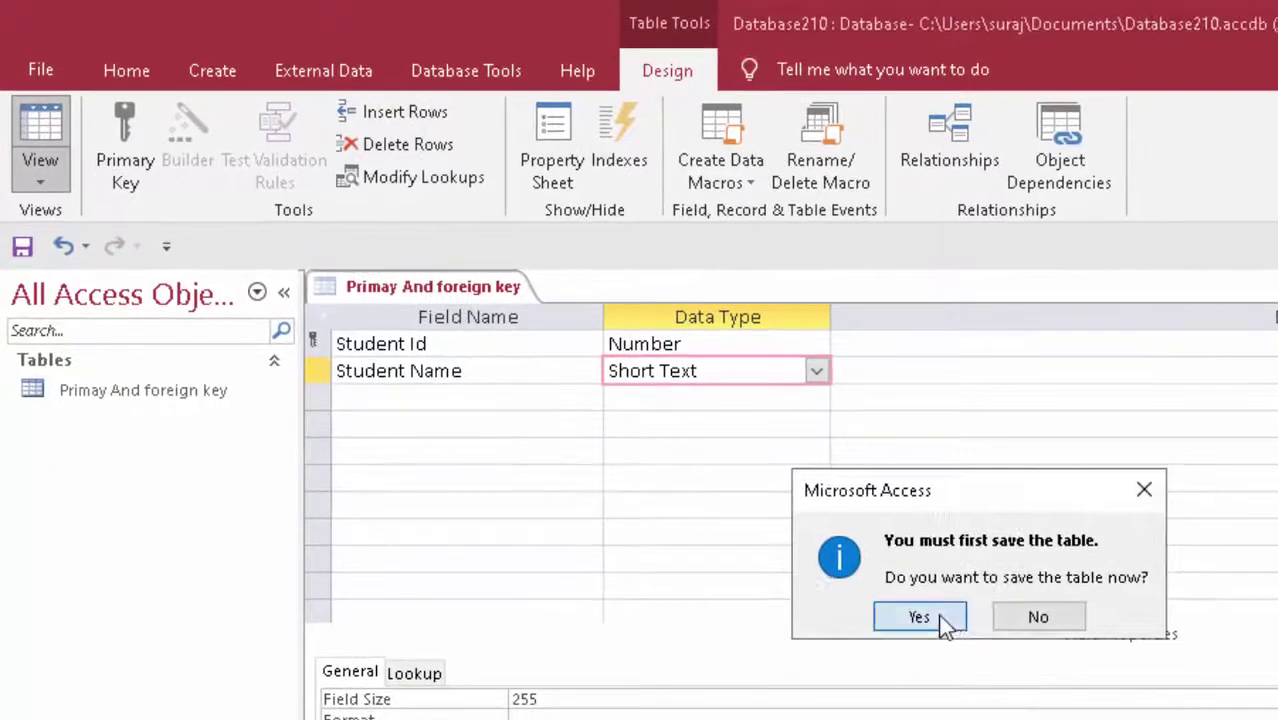
{"action": "left_click", "coordinate": [925, 615]}
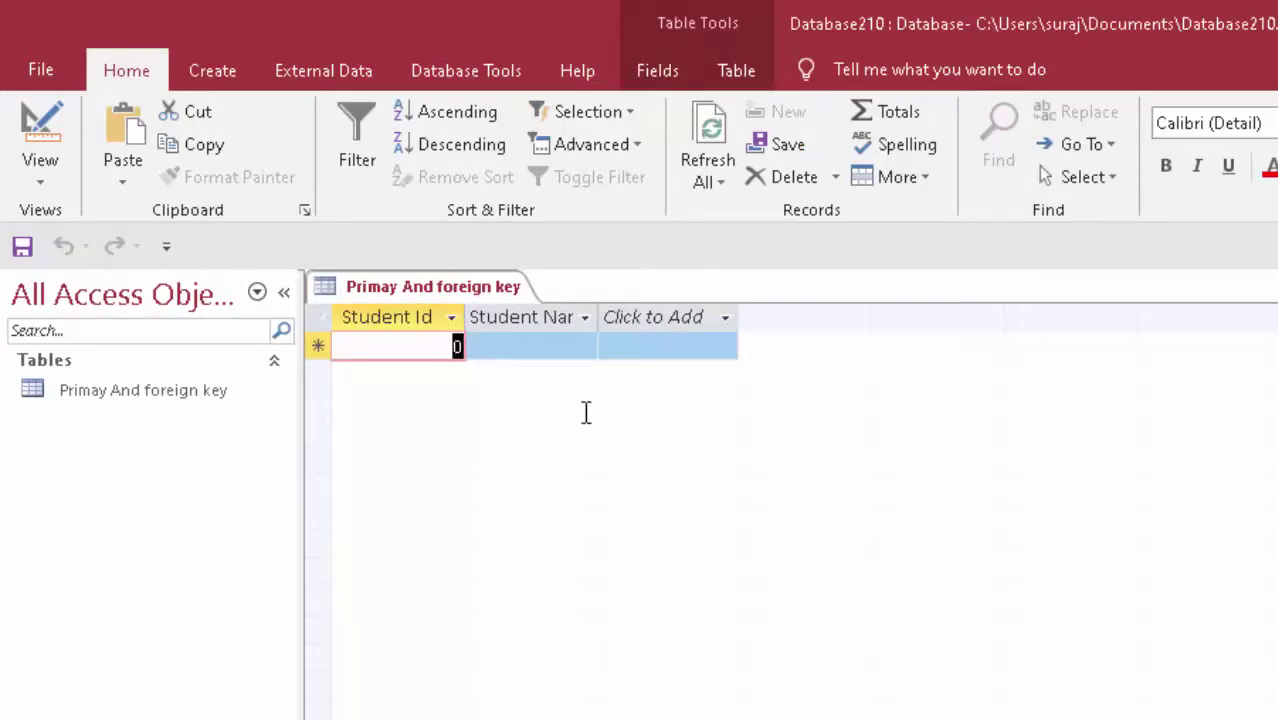
Step: Enter student records 1 Ram, 2 Shyam and 3 Mohan
{"action": "key", "text": "BackSpace"}
{"action": "type", "text": "1"}
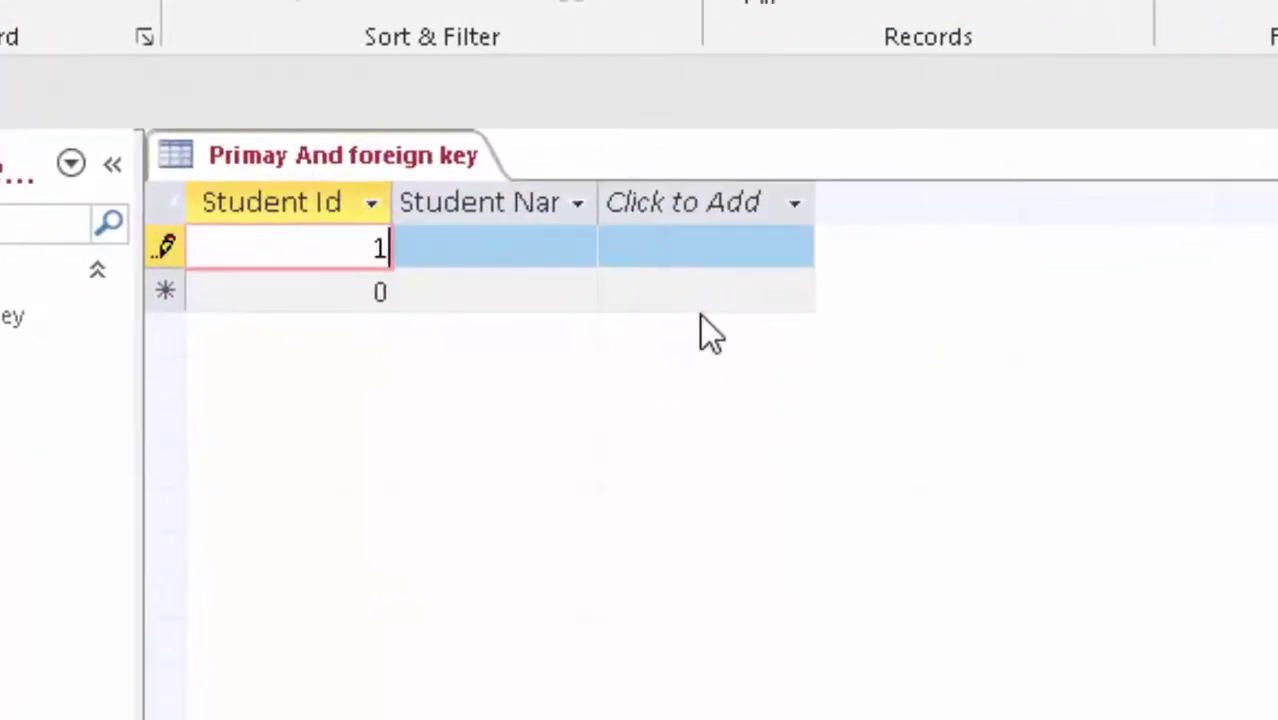
{"action": "key", "text": "Tab"}
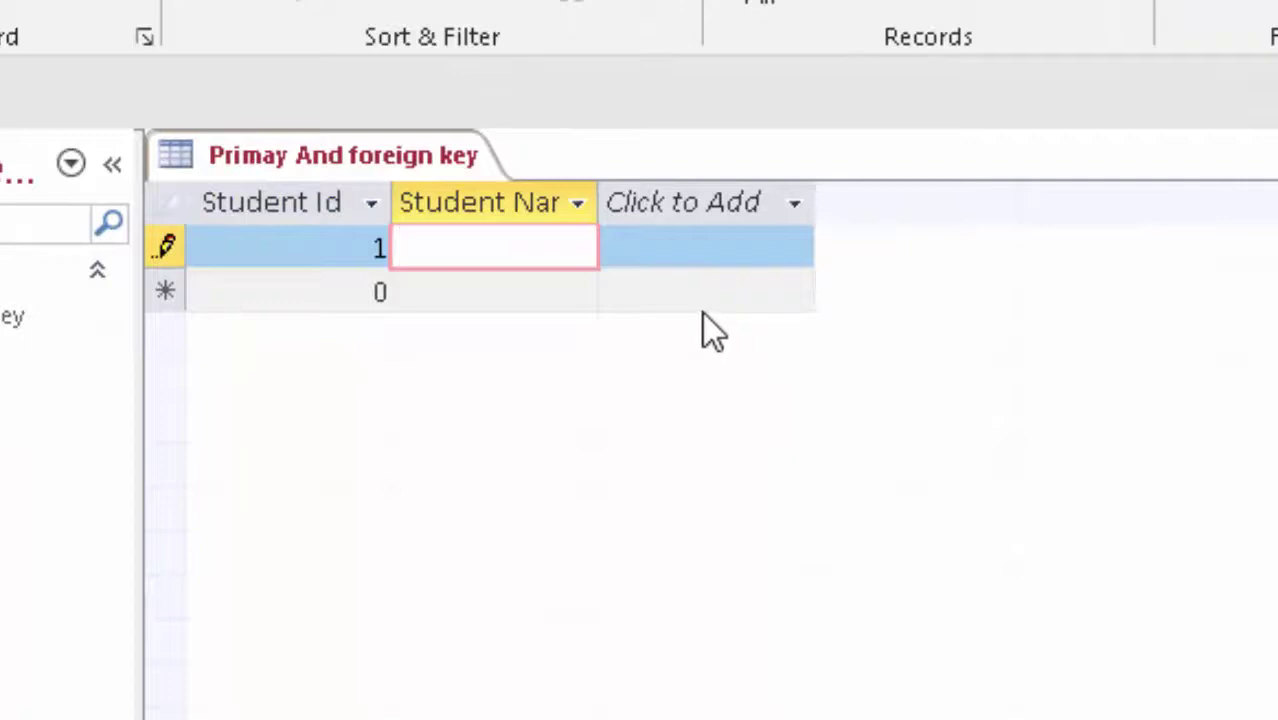
{"action": "type", "text": "Ram"}
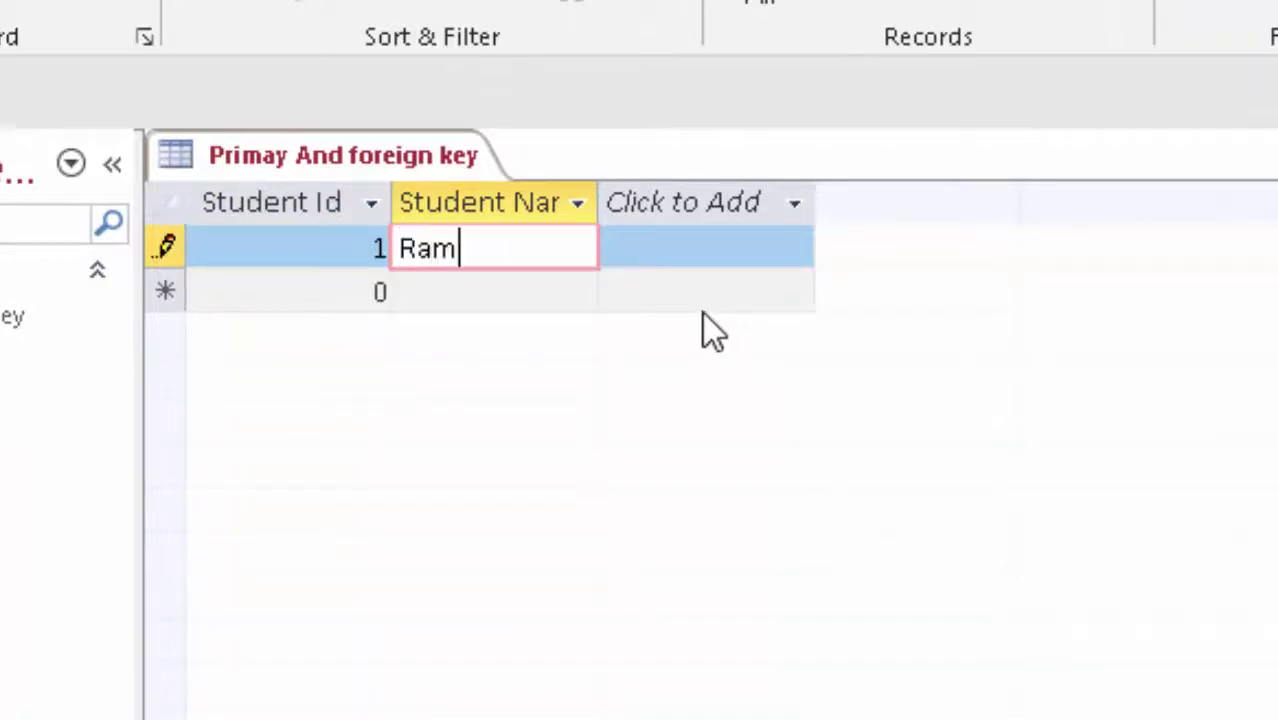
{"action": "key", "text": "Tab"}
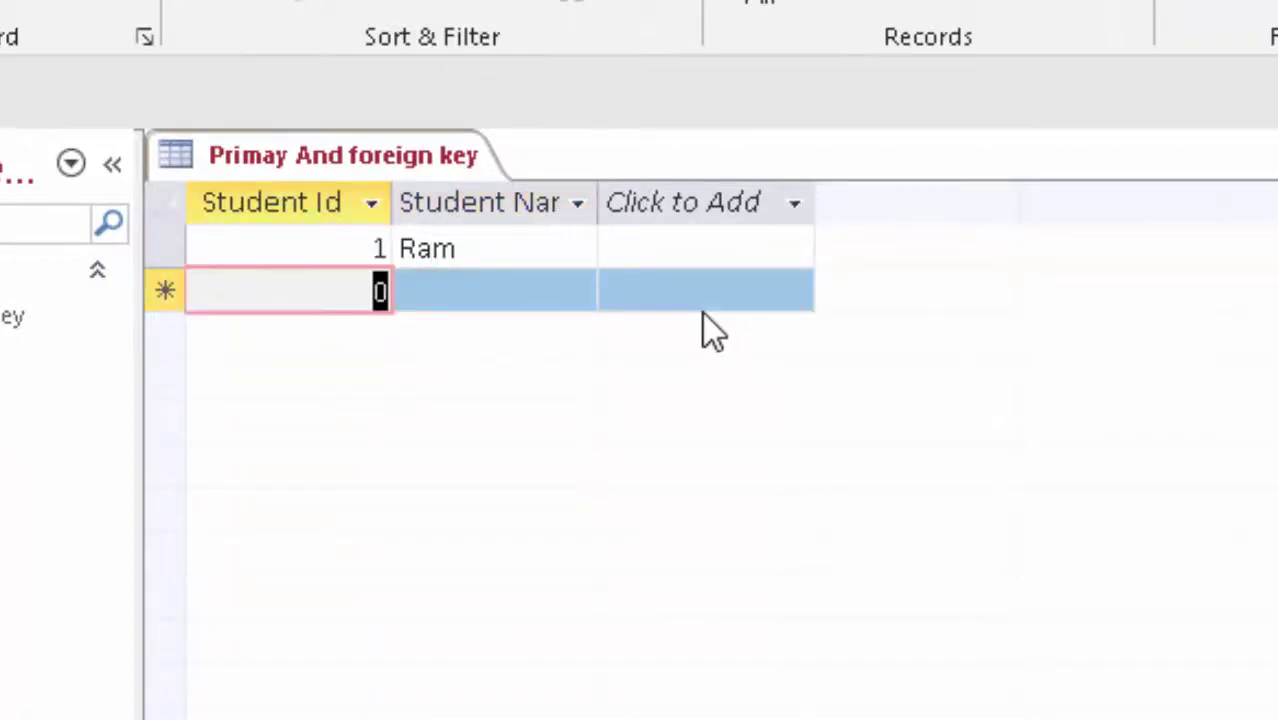
{"action": "type", "text": "2"}
{"action": "key", "text": "Tab"}
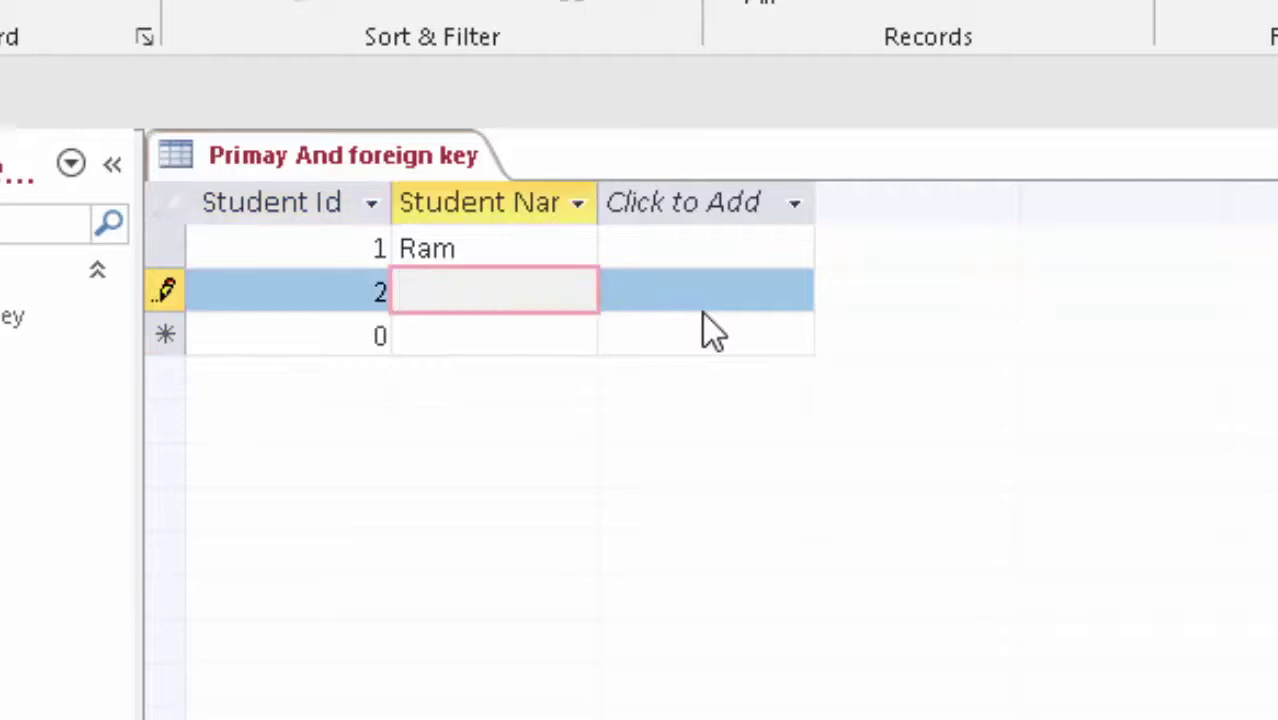
{"action": "type", "text": "Shyam"}
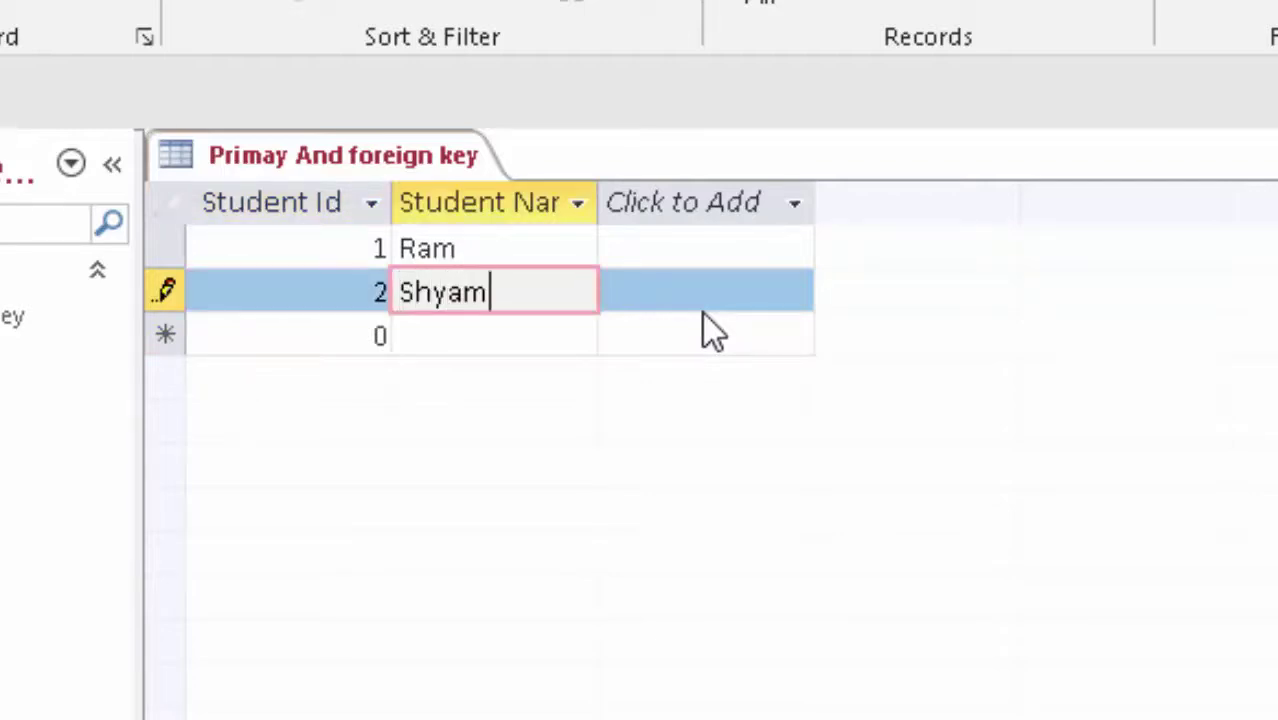
{"action": "key", "text": "Tab"}
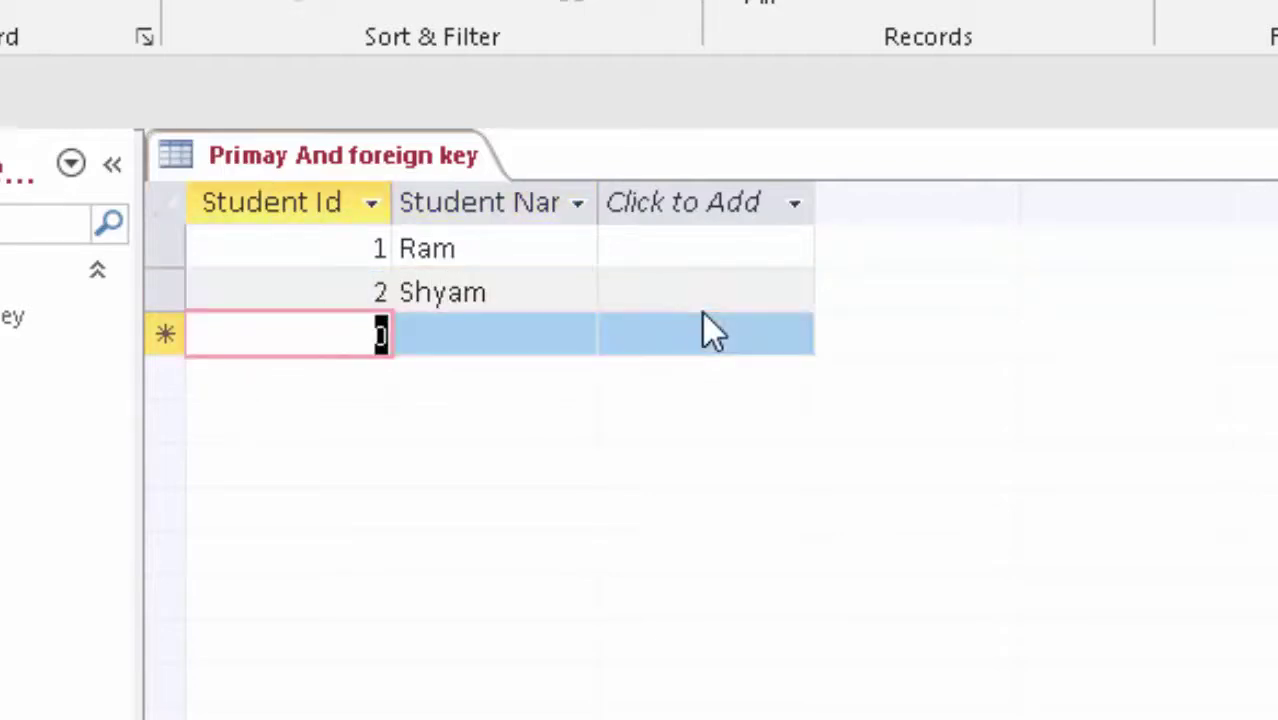
{"action": "type", "text": "3"}
{"action": "key", "text": "Tab"}
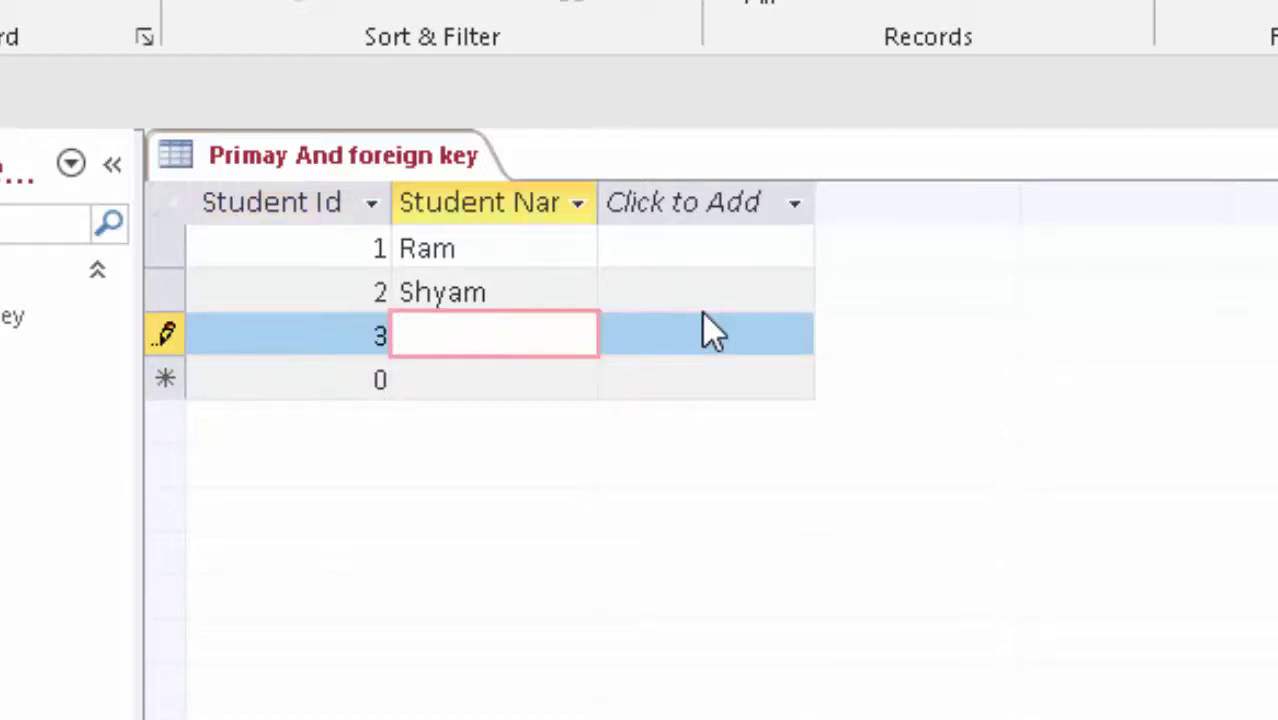
{"action": "type", "text": "Moh"}
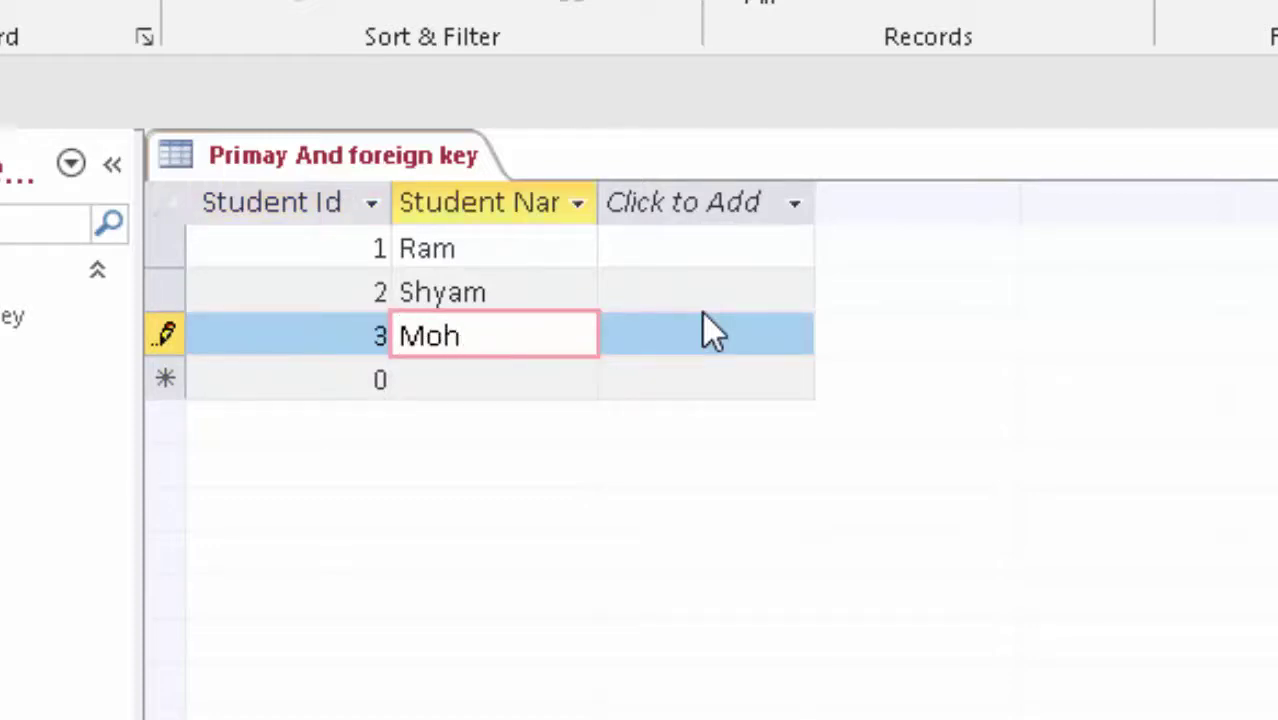
{"action": "type", "text": "n"}
{"action": "key", "text": "BackSpace"}
{"action": "type", "text": "an"}
{"action": "key", "text": "Return"}
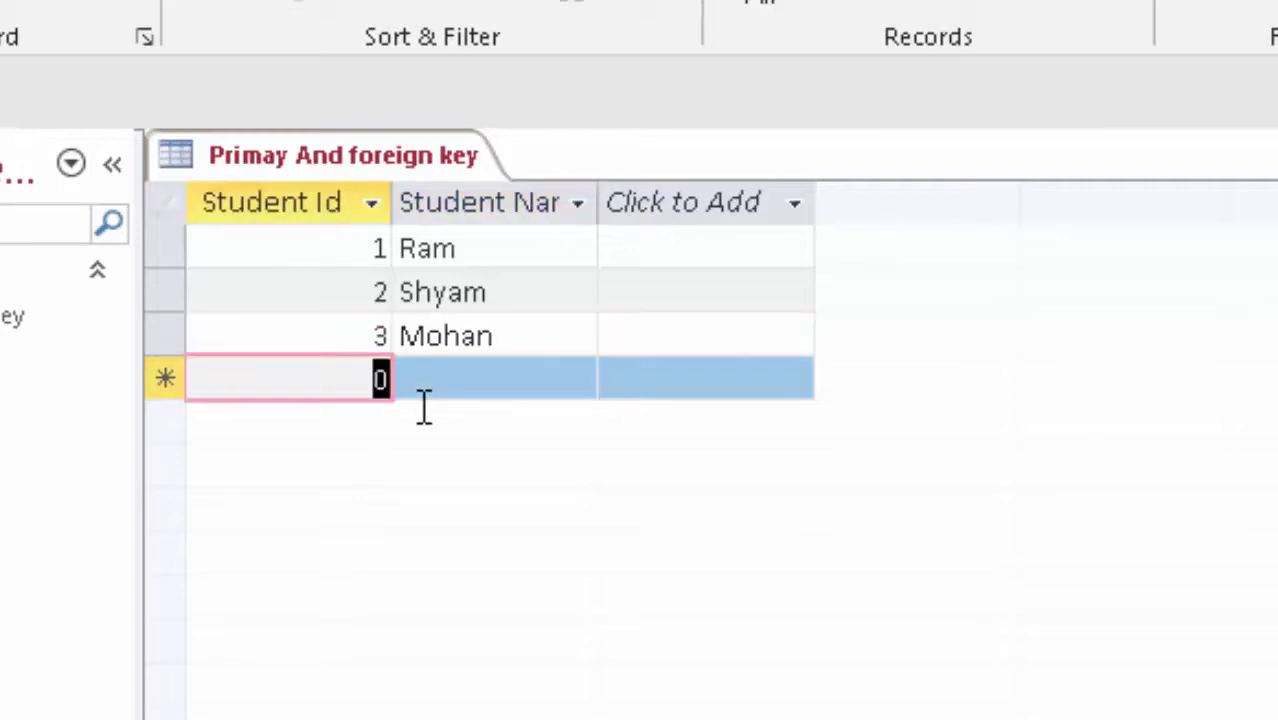
Step: Add student 4 Raju, dismissing the missing-value warning, and save the records
{"action": "key", "text": "BackSpace"}
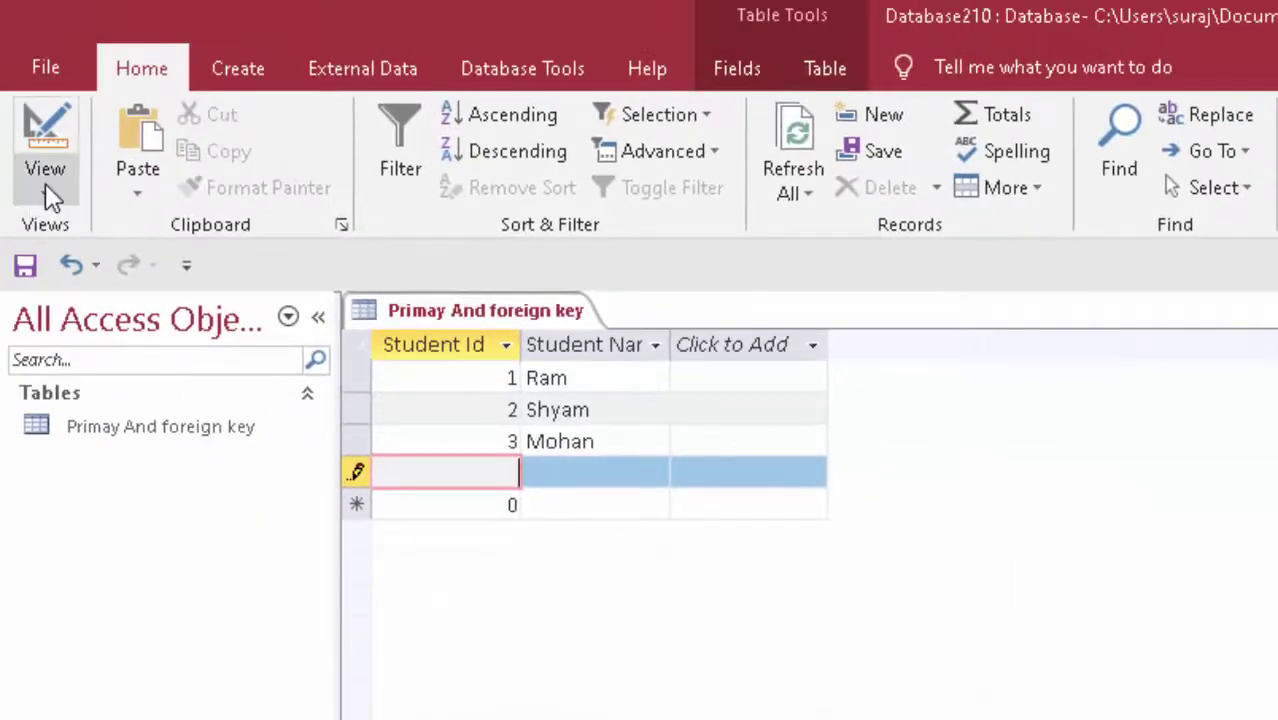
{"action": "left_click", "coordinate": [45, 185]}
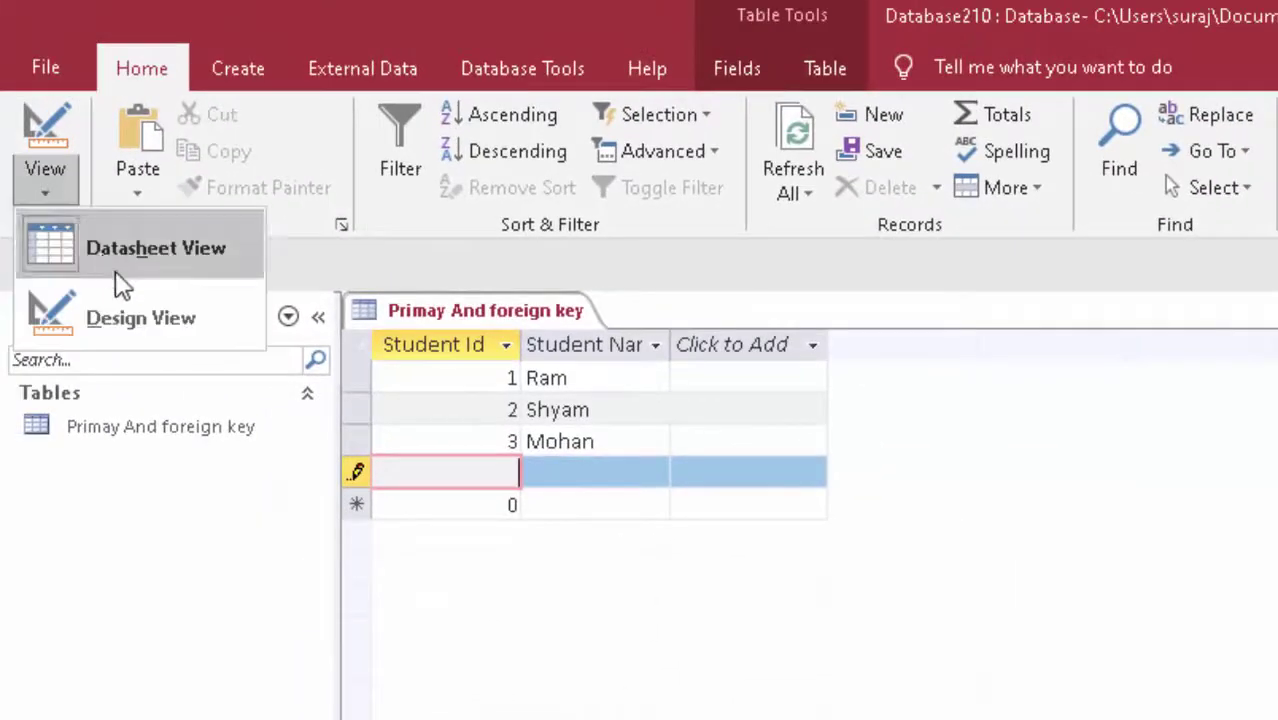
{"action": "left_click", "coordinate": [125, 316]}
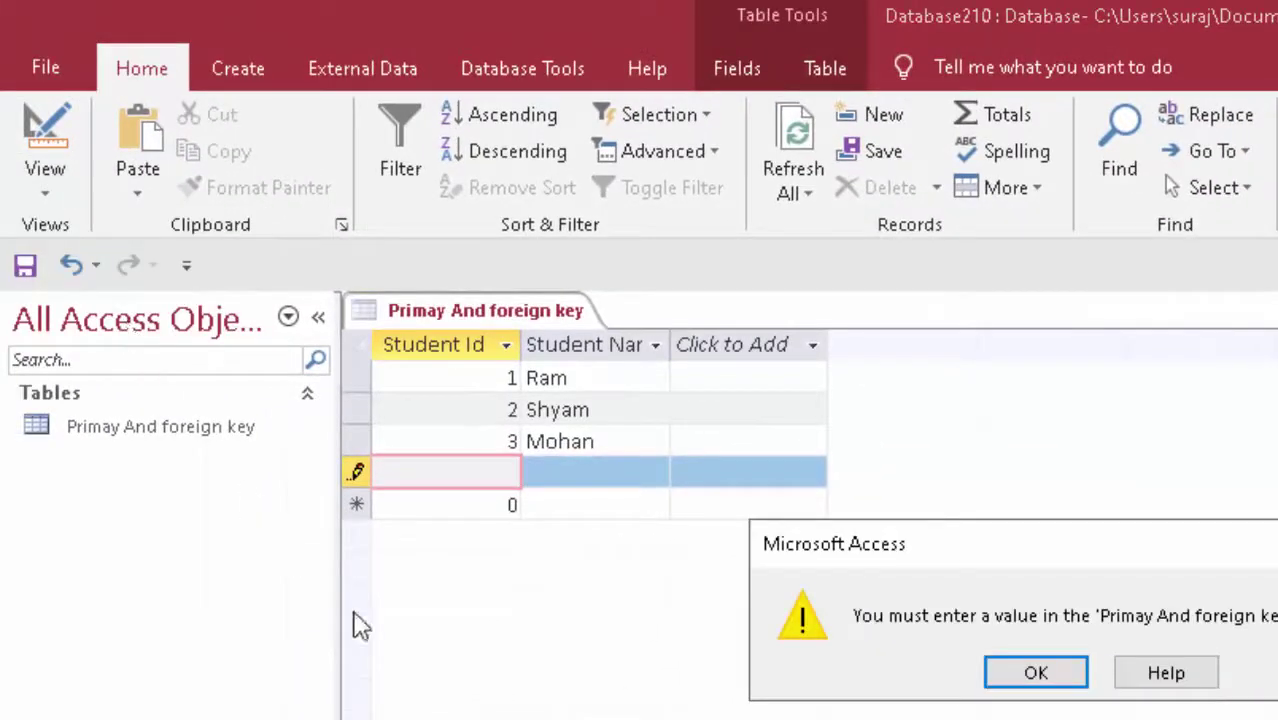
{"action": "left_click", "coordinate": [1073, 690]}
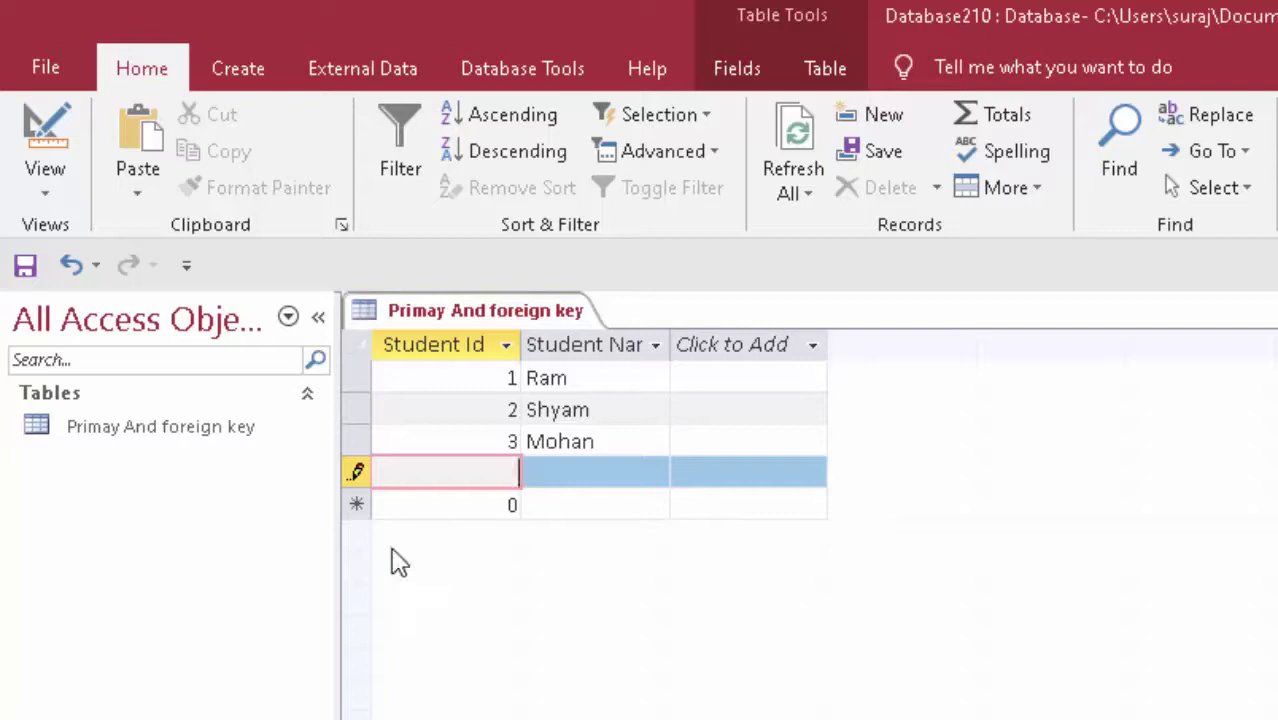
{"action": "type", "text": "4"}
{"action": "key", "text": "Tab"}
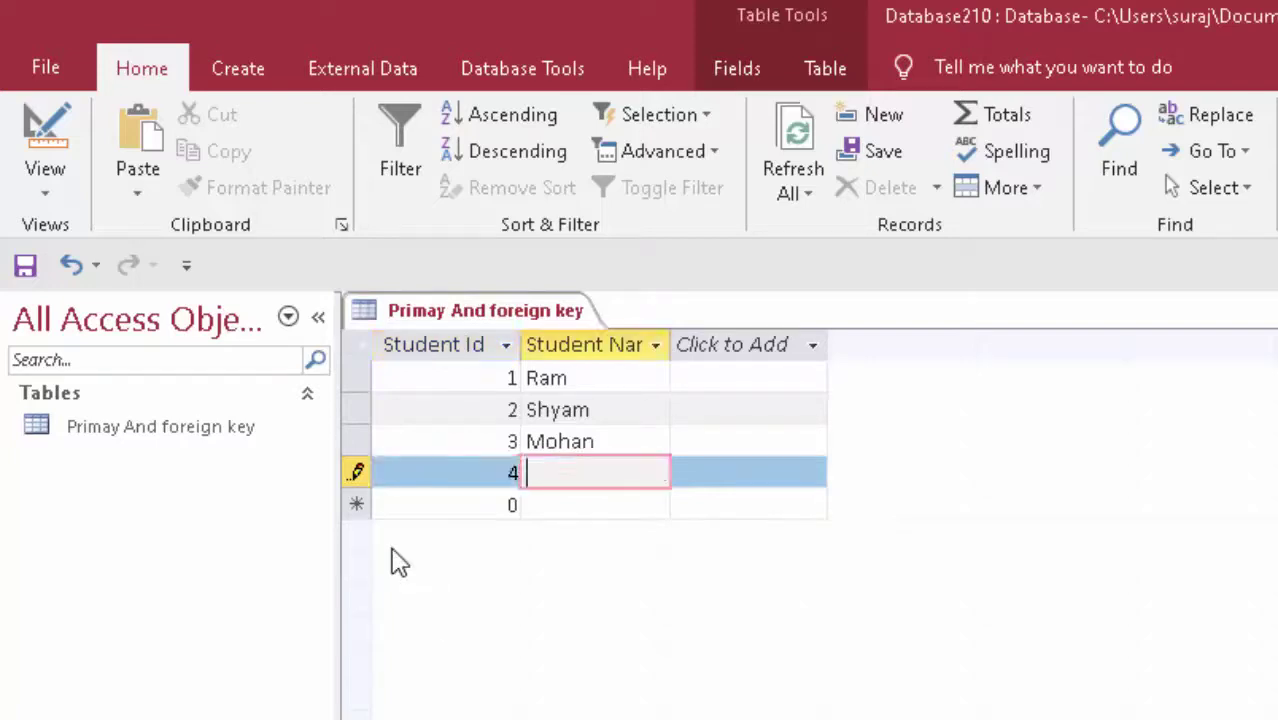
{"action": "type", "text": "Ra"}
{"action": "type", "text": "ju"}
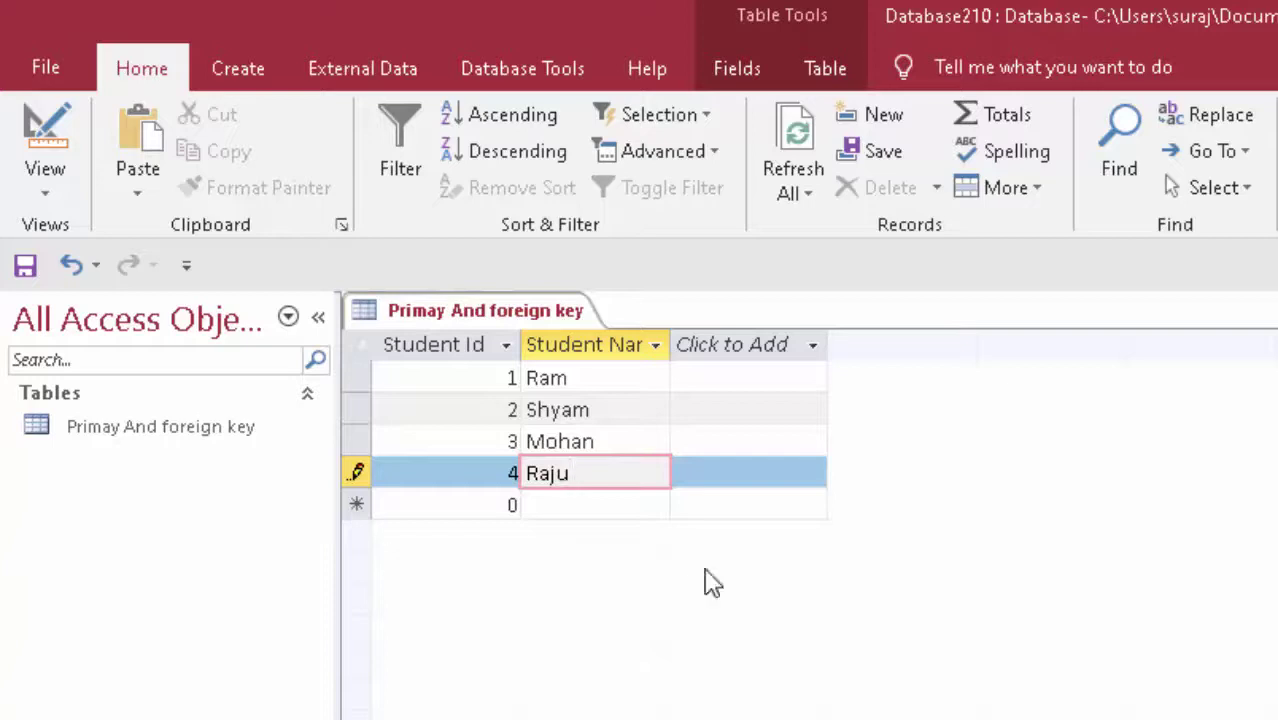
{"action": "left_click", "coordinate": [14, 268]}
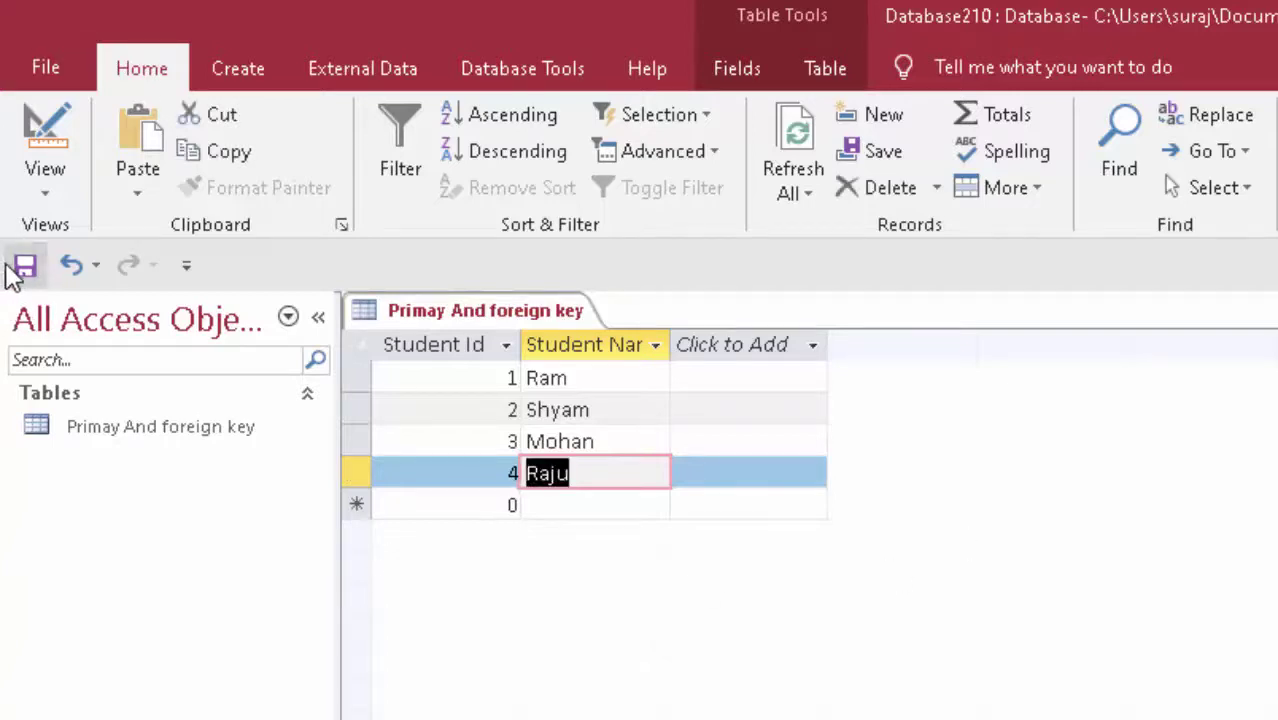
{"action": "left_click", "coordinate": [50, 190]}
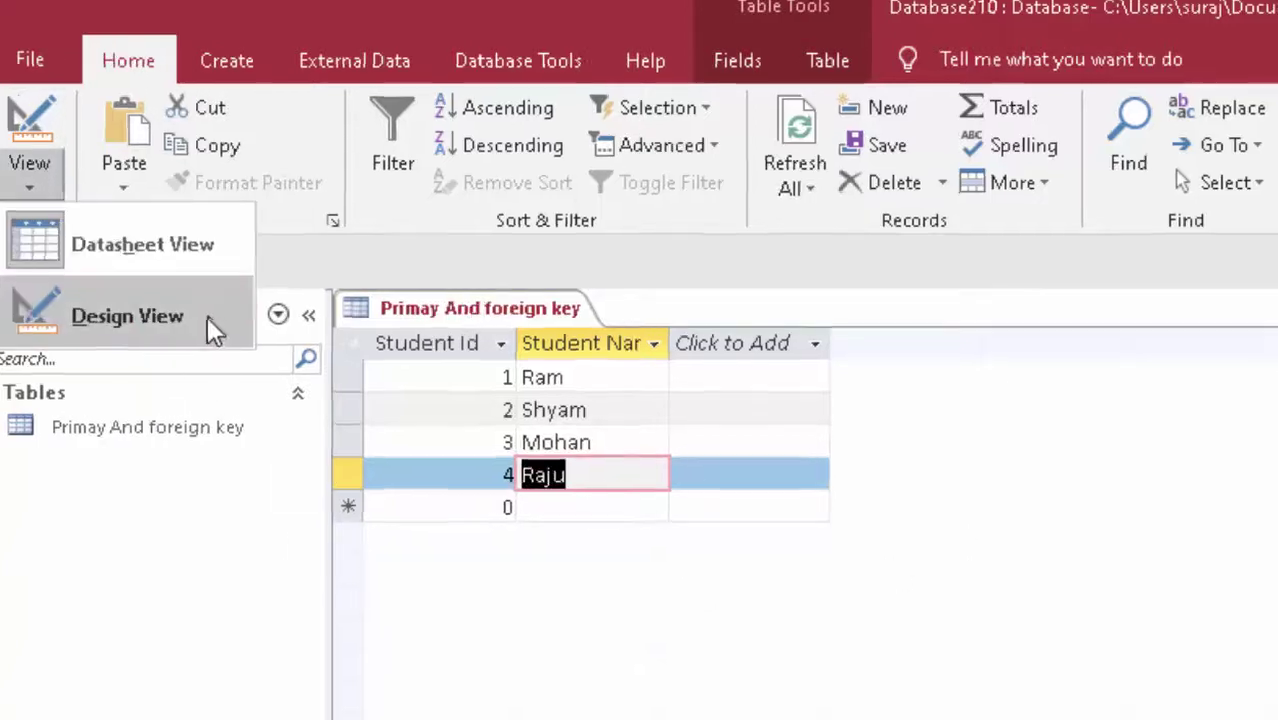
{"action": "left_click", "coordinate": [207, 318]}
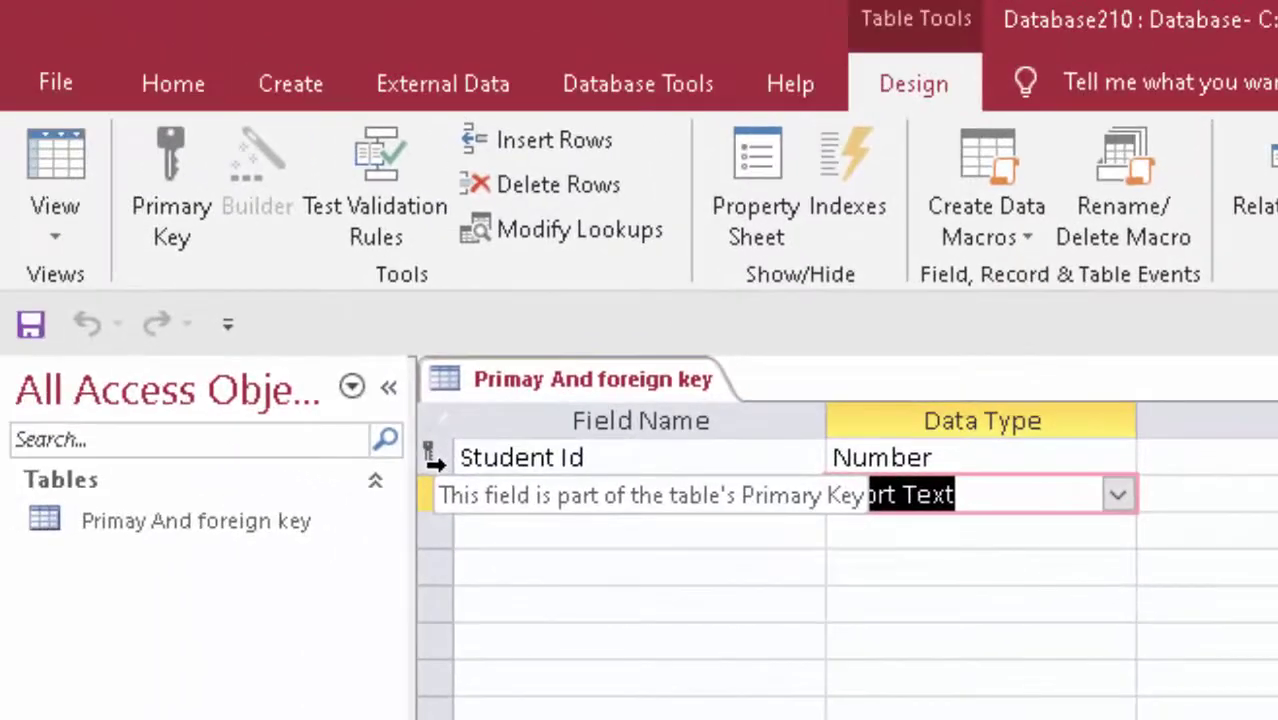
{"action": "left_click", "coordinate": [20, 135]}
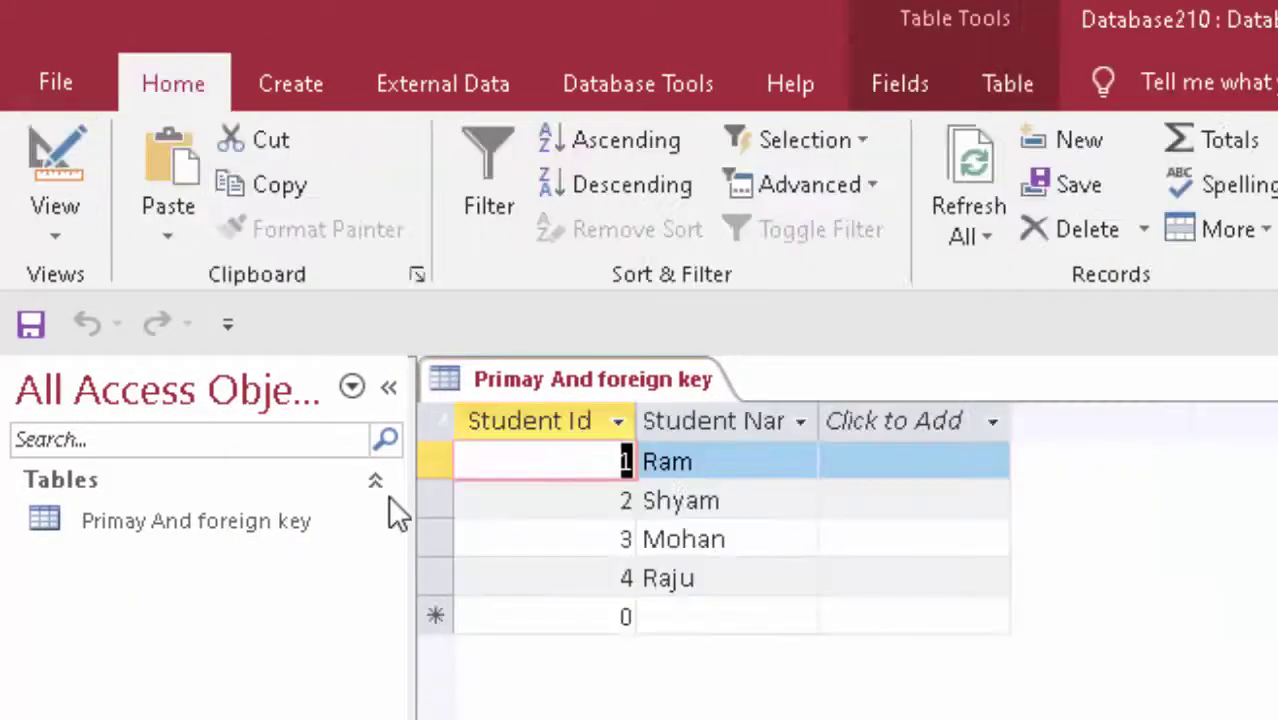
Step: Add a new record with Student Id 1 and name Ramesh, dismissing the duplicate-value errors
{"action": "left_click", "coordinate": [598, 618]}
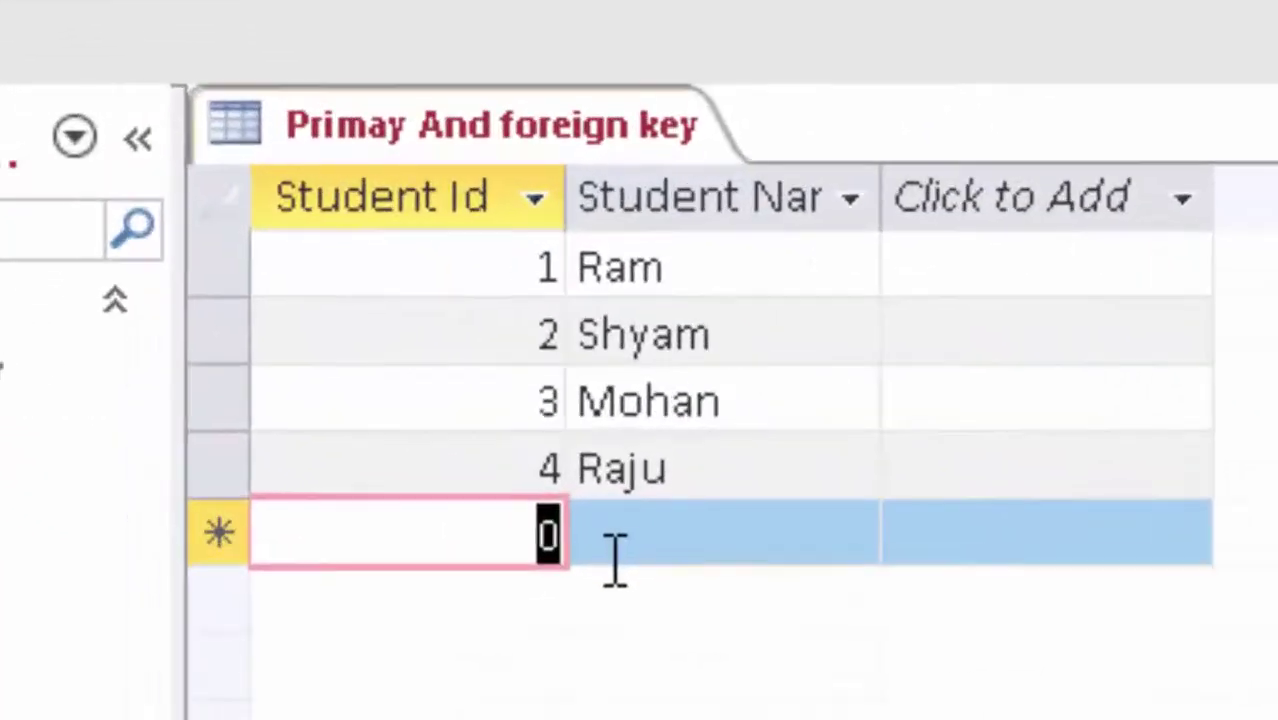
{"action": "key", "text": "BackSpace"}
{"action": "type", "text": "1"}
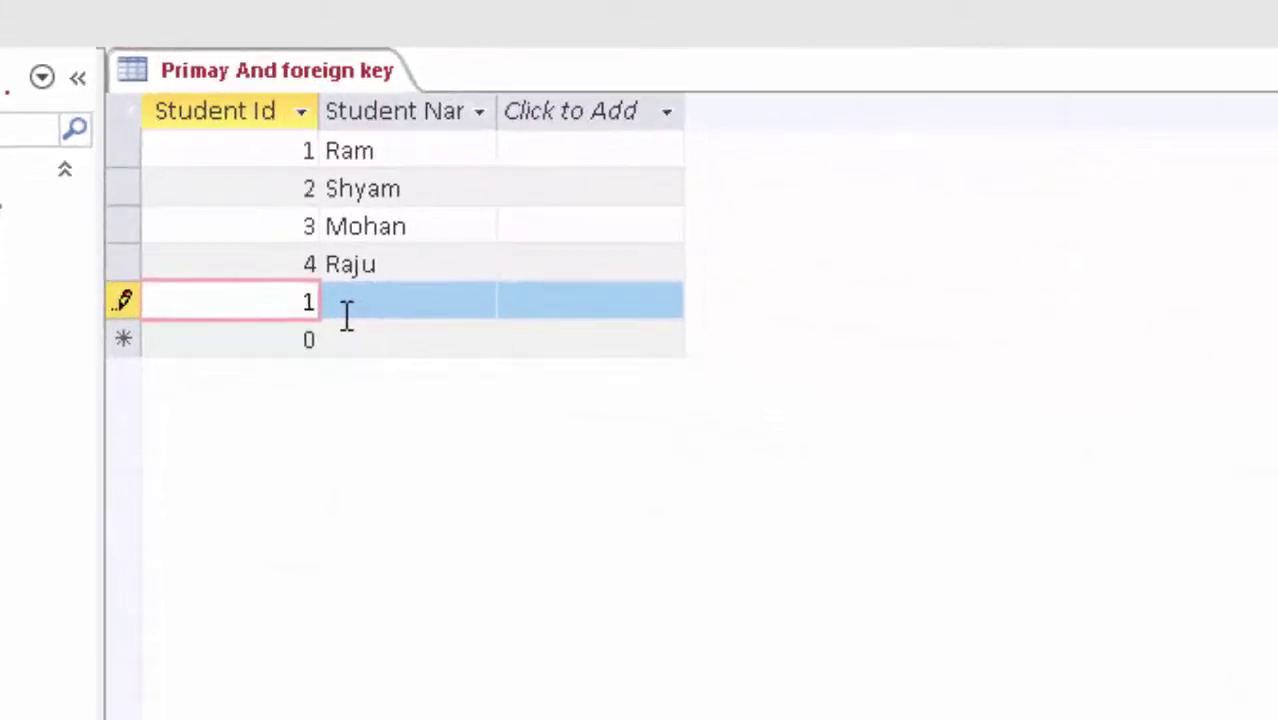
{"action": "left_click", "coordinate": [345, 315]}
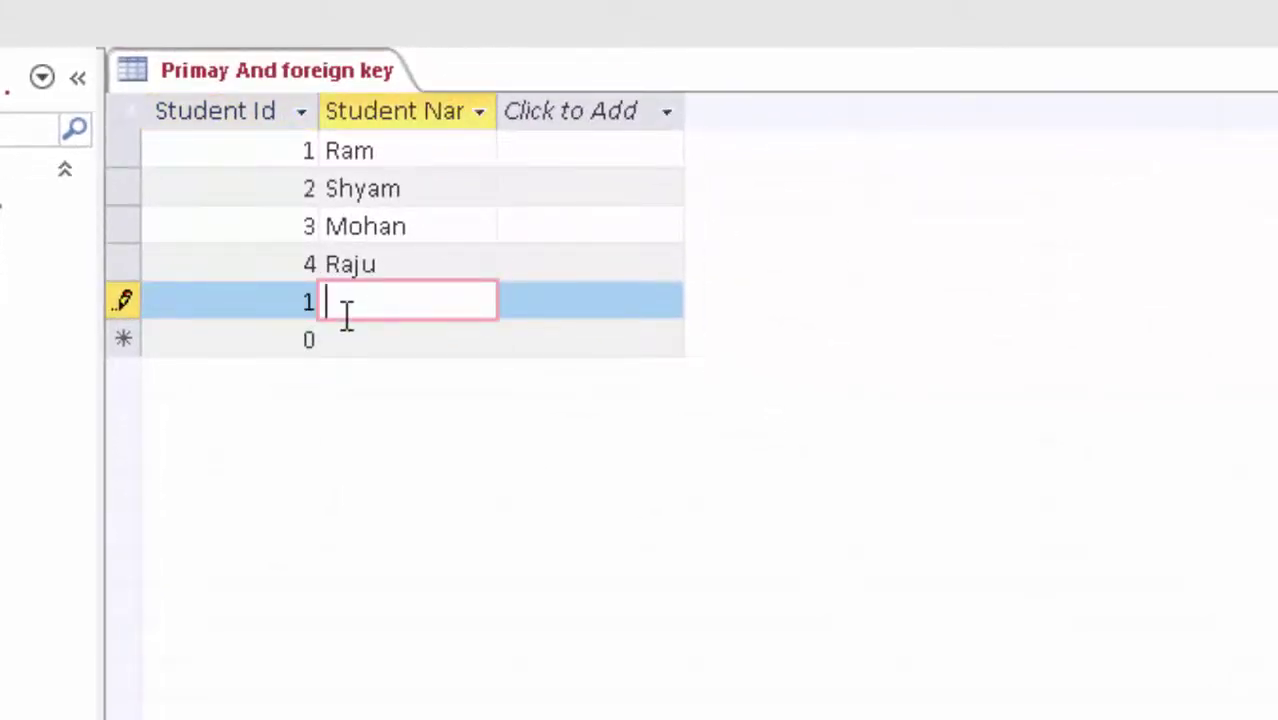
{"action": "type", "text": "Ra"}
{"action": "type", "text": "mesh"}
{"action": "key", "text": "Return"}
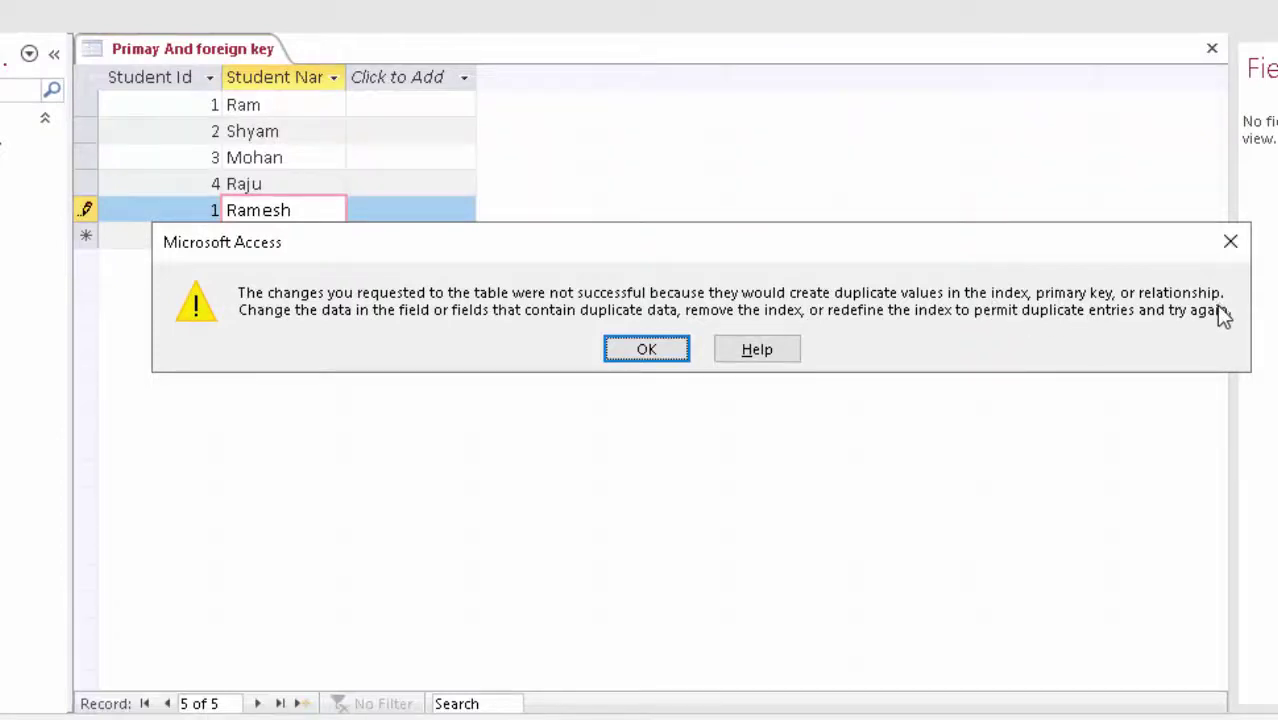
{"action": "left_click", "coordinate": [646, 349]}
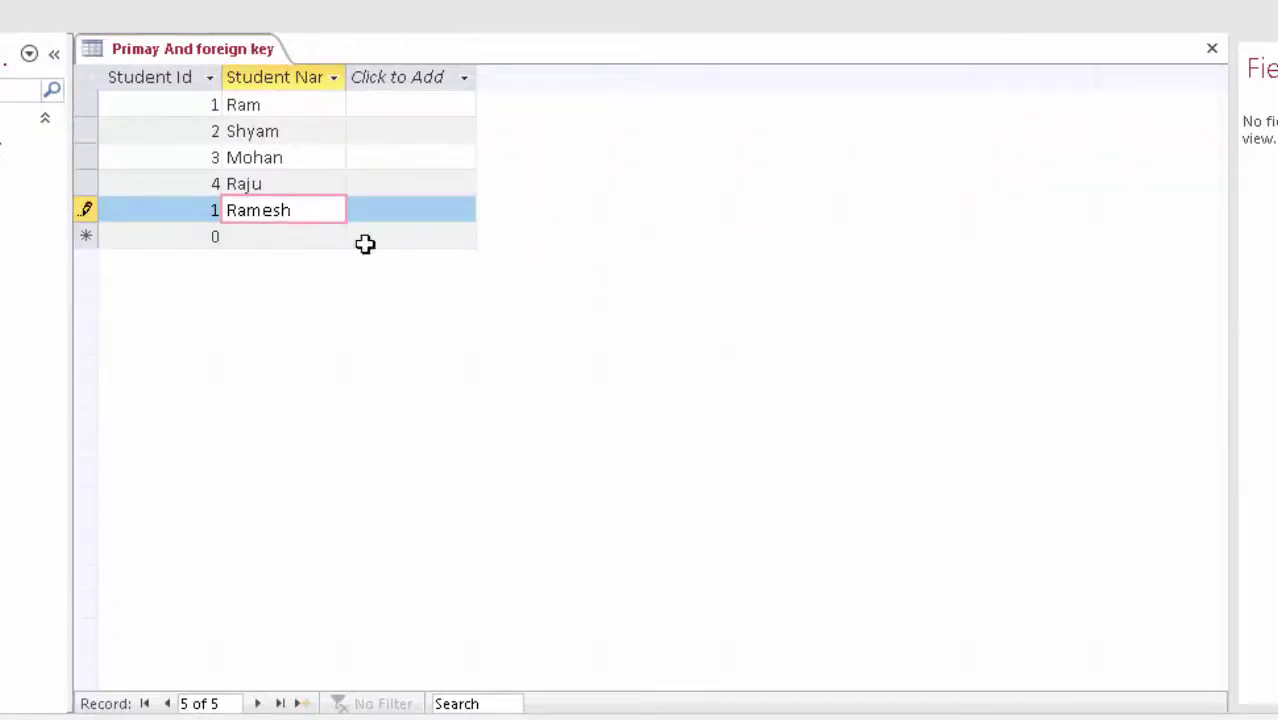
{"action": "left_click", "coordinate": [288, 237]}
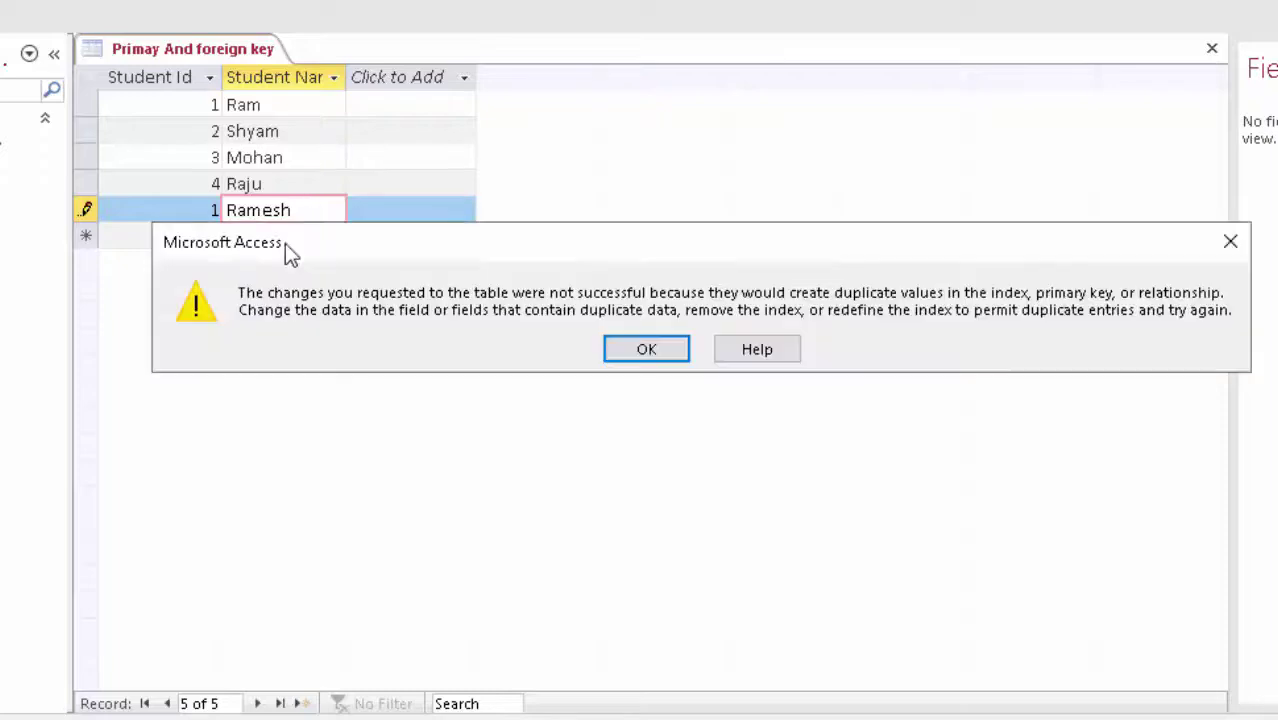
{"action": "left_click", "coordinate": [610, 350]}
{"action": "left_click", "coordinate": [263, 240]}
{"action": "left_click", "coordinate": [620, 349]}
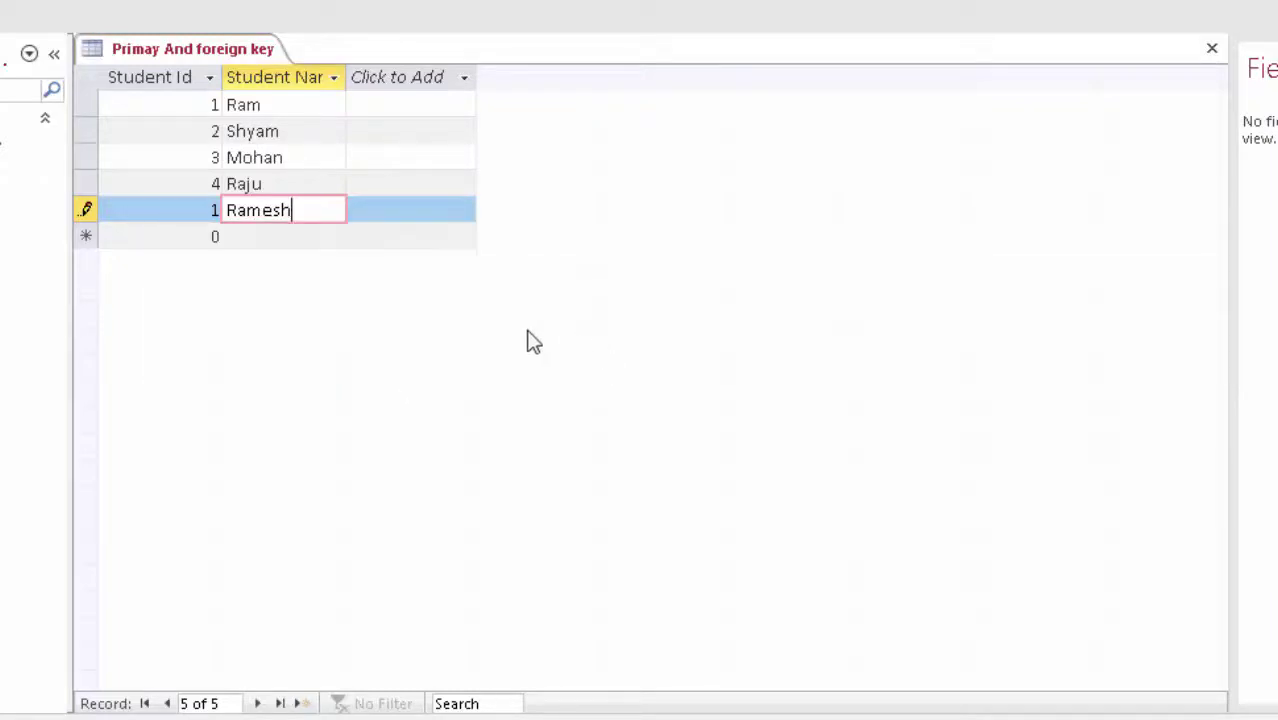
{"action": "left_click", "coordinate": [286, 234]}
{"action": "left_click", "coordinate": [639, 355]}
{"action": "left_click", "coordinate": [195, 238]}
{"action": "left_click", "coordinate": [644, 352]}
Step: Change the name to Ram and retry; the duplicate Student Id 1 is still rejected
{"action": "key", "text": "BackSpace"}
{"action": "key", "text": "BackSpace"}
{"action": "key", "text": "BackSpace"}
{"action": "type", "text": "m"}
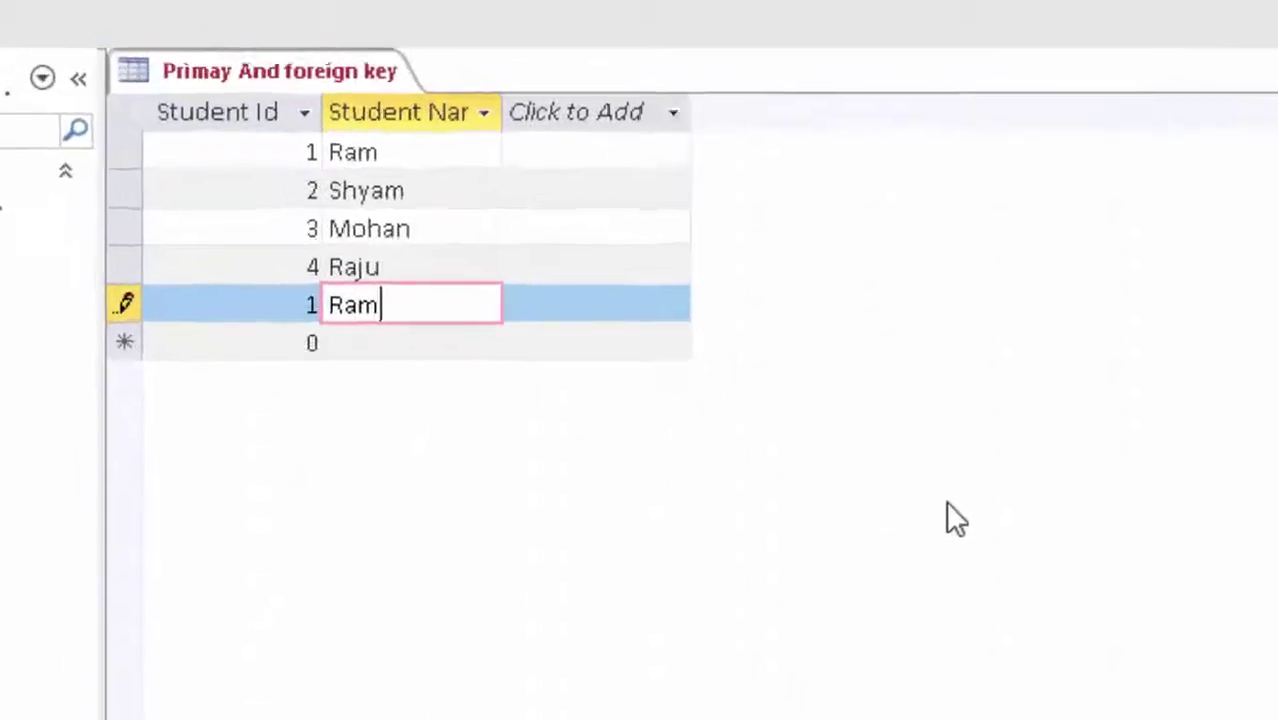
{"action": "key", "text": "Return"}
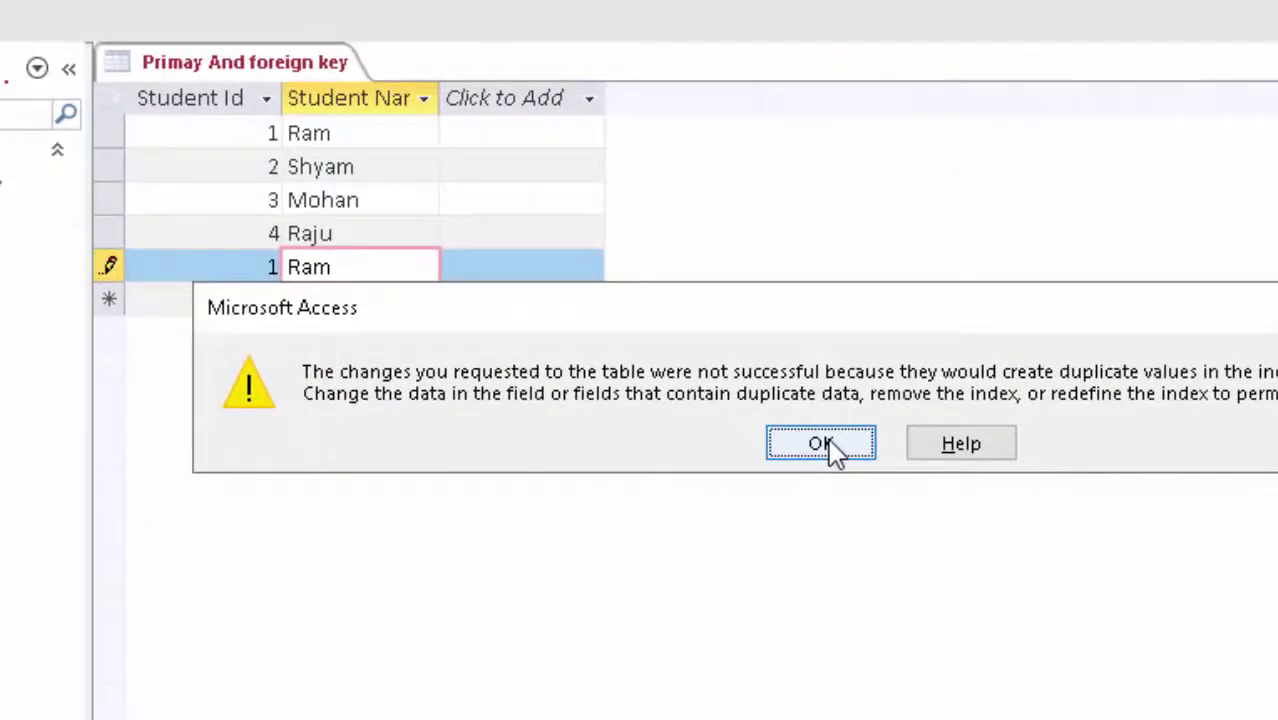
{"action": "left_click", "coordinate": [830, 446]}
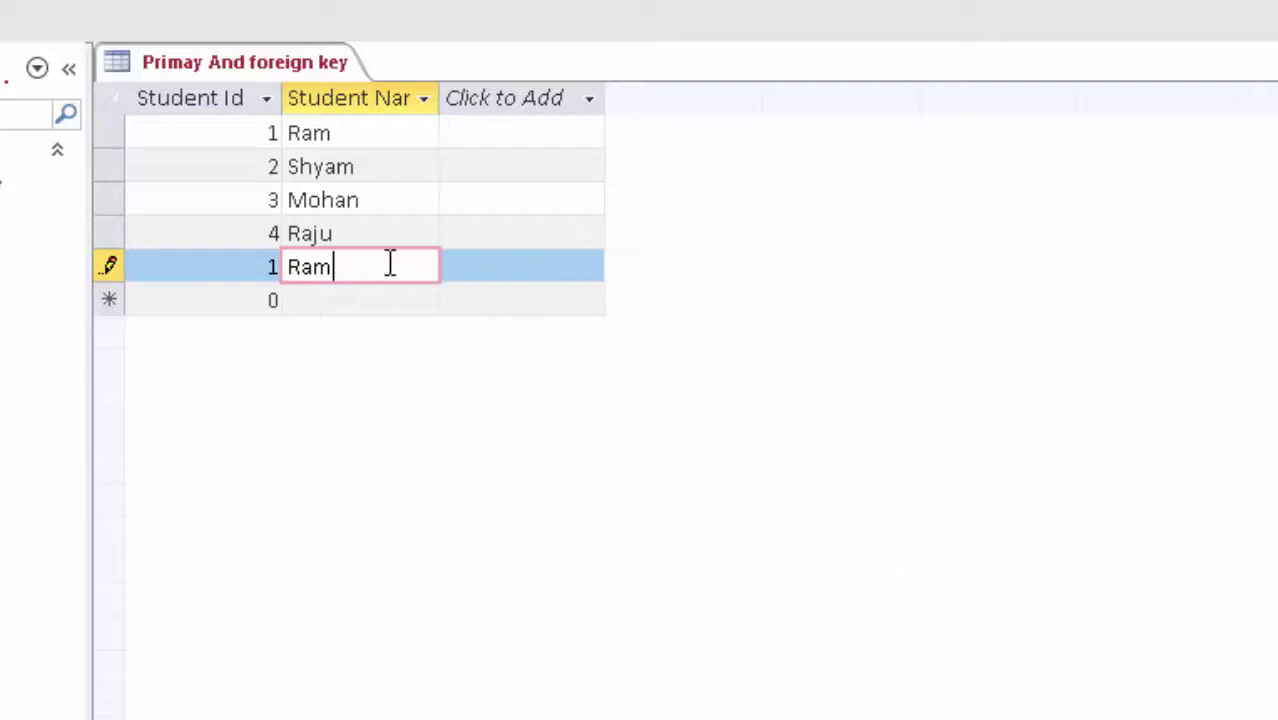
Step: Retype the name Ram and replace the duplicate Student Id 1 with 5
{"action": "left_click_drag", "start_coordinate": [390, 265], "coordinate": [208, 262]}
{"action": "key", "text": "BackSpace"}
{"action": "type", "text": "Ra"}
{"action": "type", "text": "m"}
{"action": "key", "text": "Return"}
{"action": "key", "text": "Return"}
{"action": "left_click_drag", "start_coordinate": [266, 266], "coordinate": [290, 280]}
{"action": "key", "text": "BackSpace"}
{"action": "type", "text": "5"}
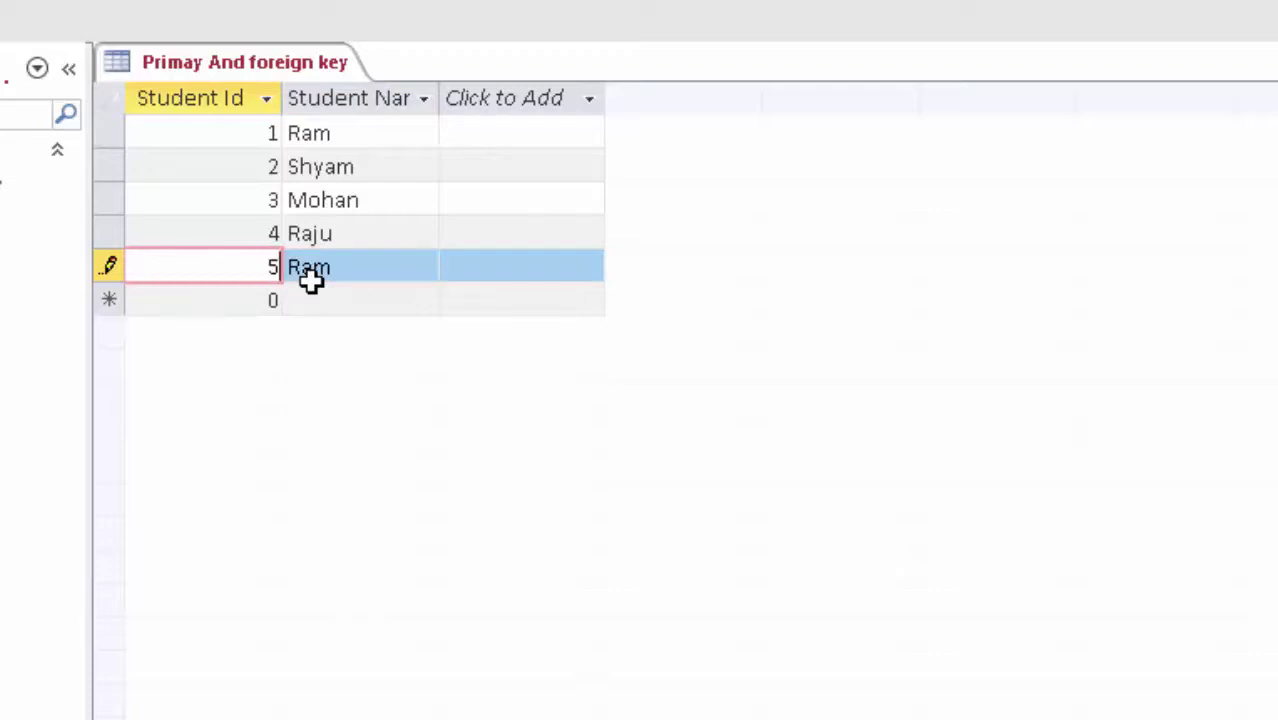
{"action": "key", "text": "Tab"}
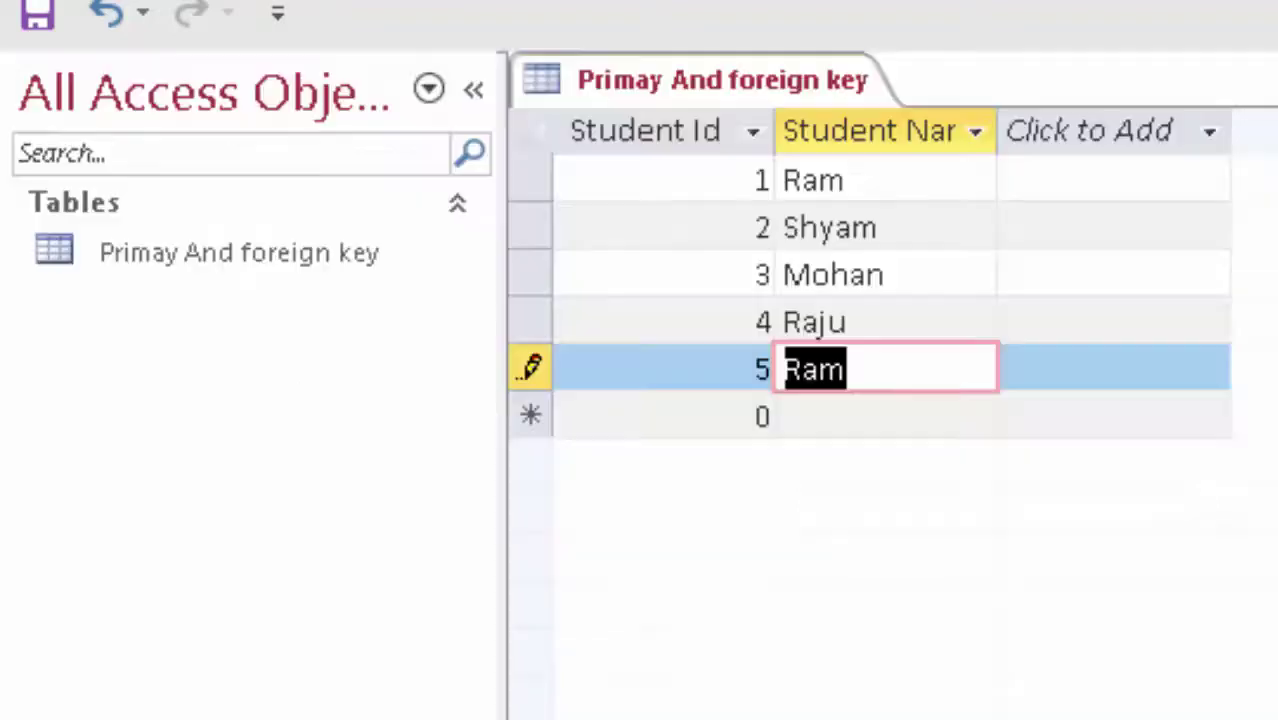
Step: Widen the Student Name column so its full header shows
{"action": "left_click_drag", "start_coordinate": [998, 131], "coordinate": [1110, 190]}
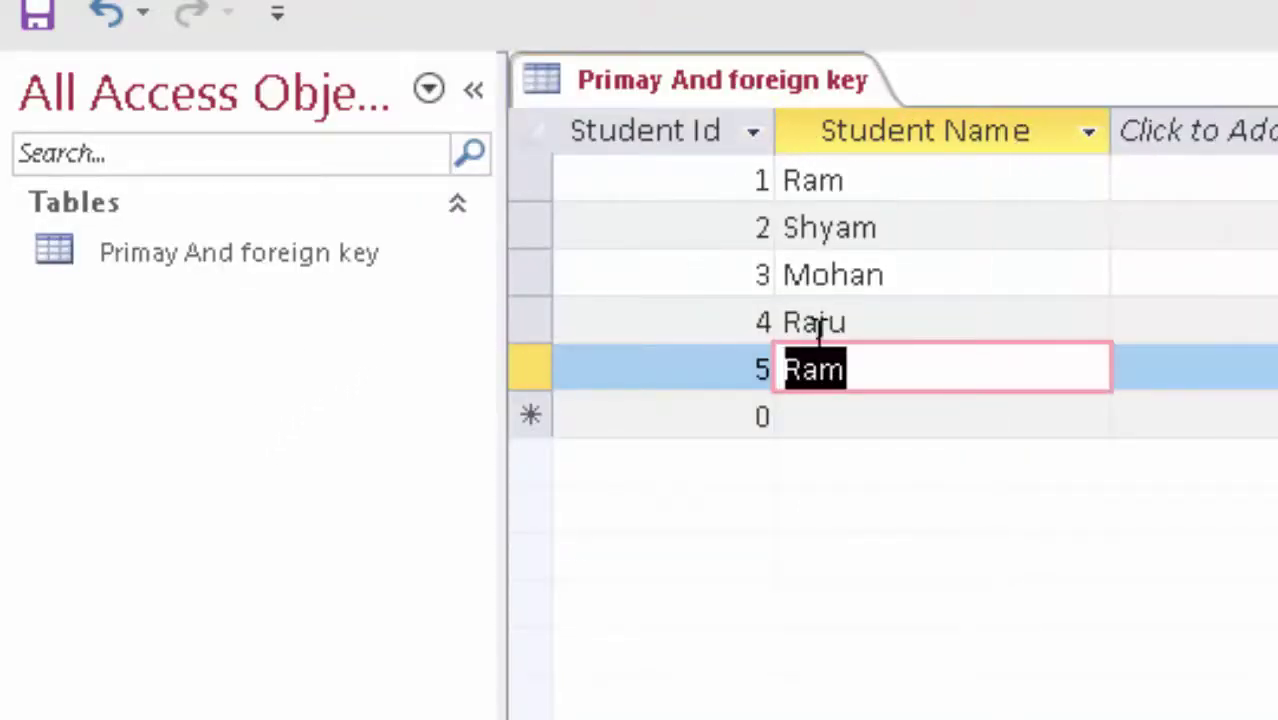
{"action": "left_click", "coordinate": [883, 367]}
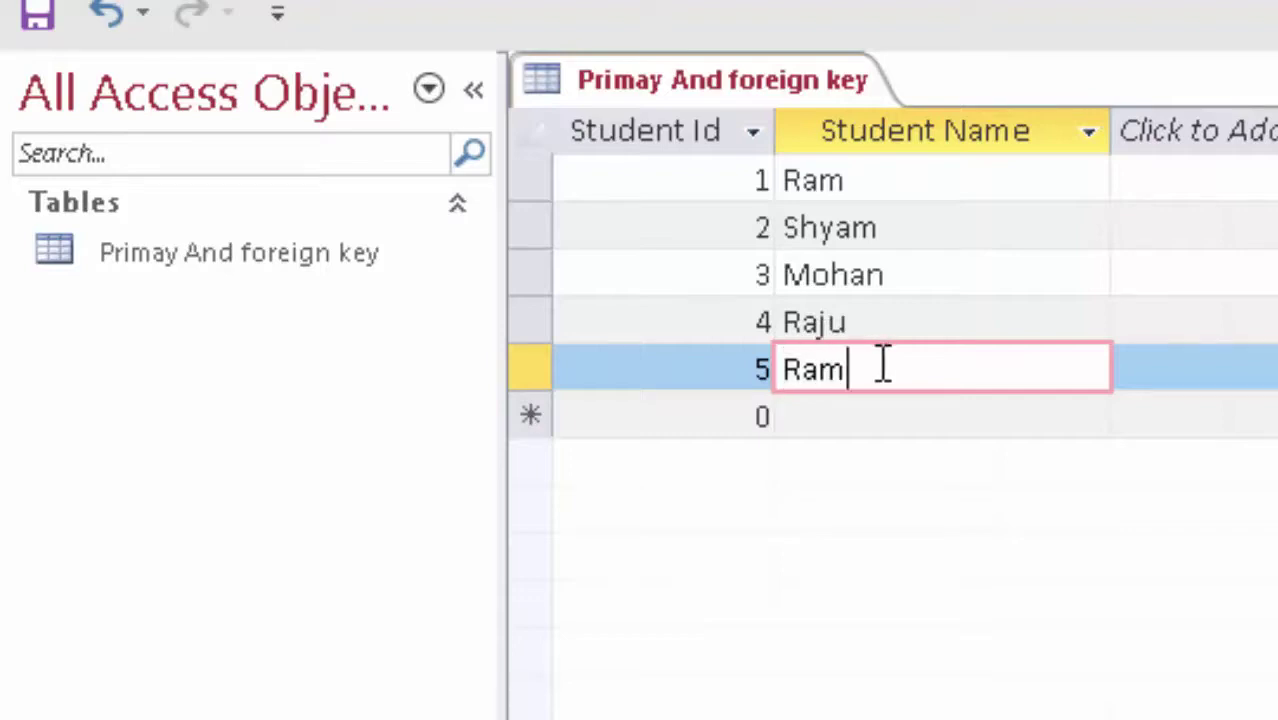
{"action": "left_click", "coordinate": [639, 131]}
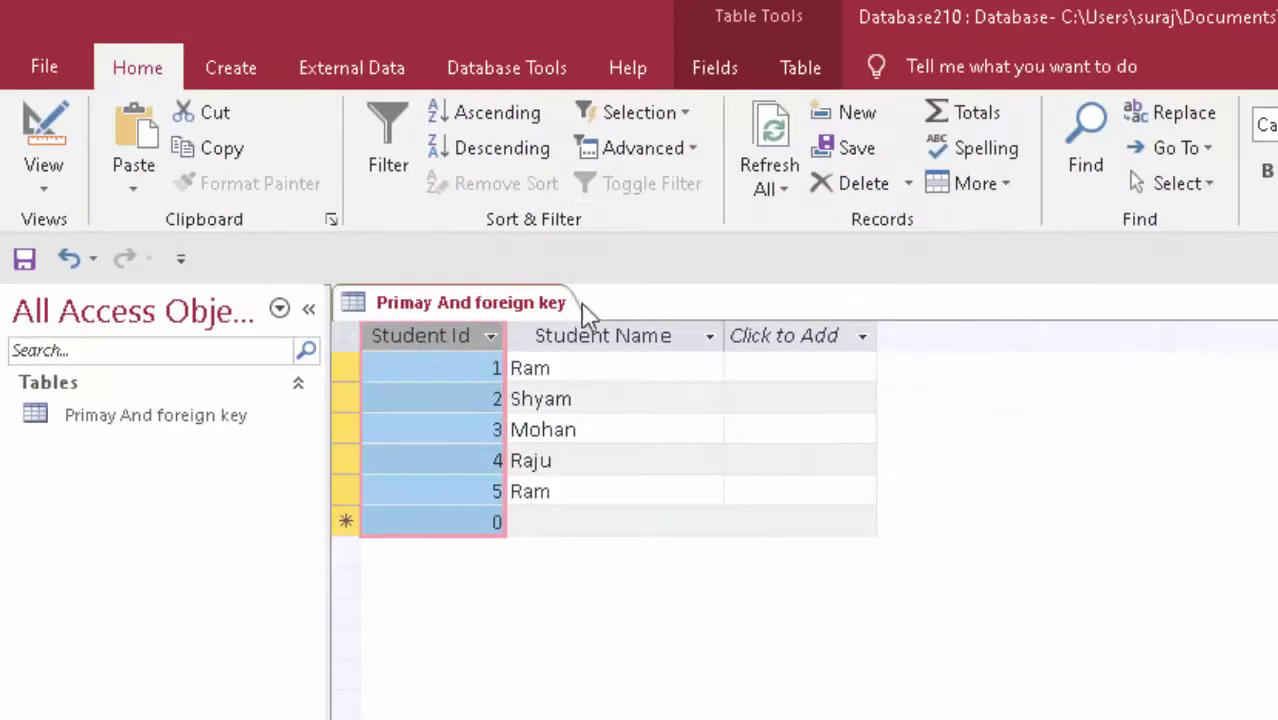
Step: Switch the student table to Design view and back to Datasheet view
{"action": "left_click", "coordinate": [600, 336]}
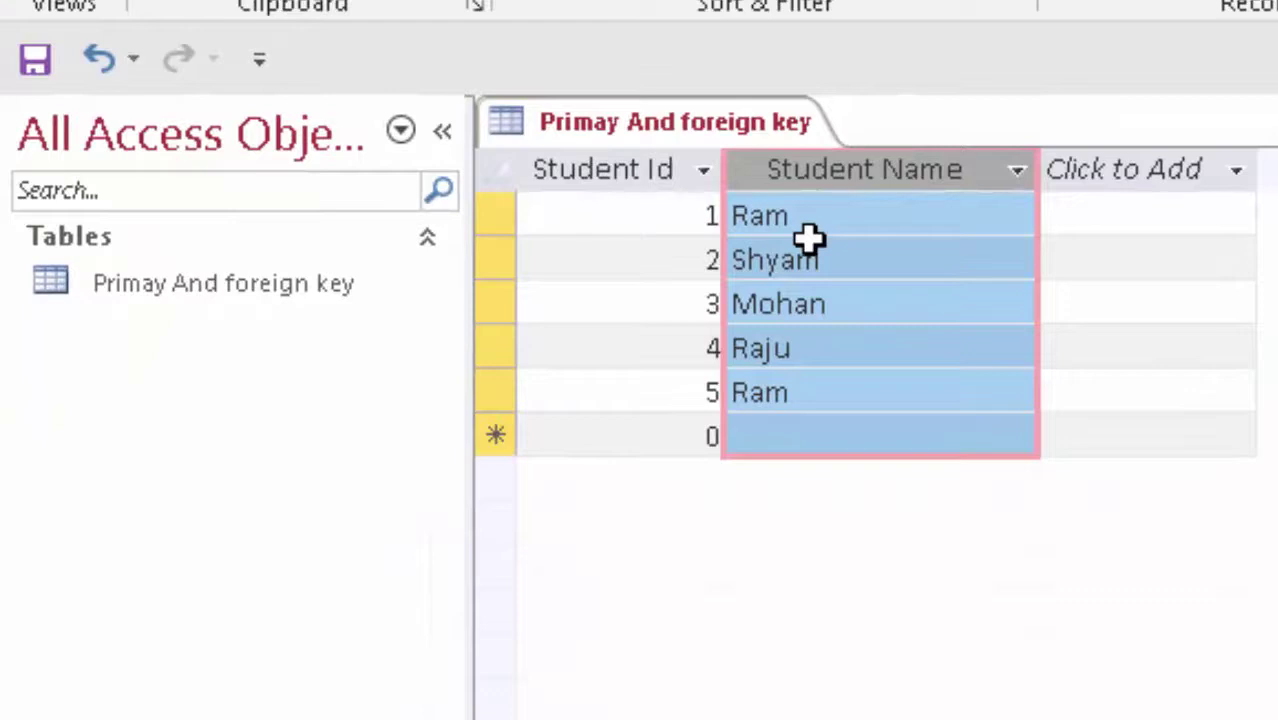
{"action": "left_click", "coordinate": [880, 214]}
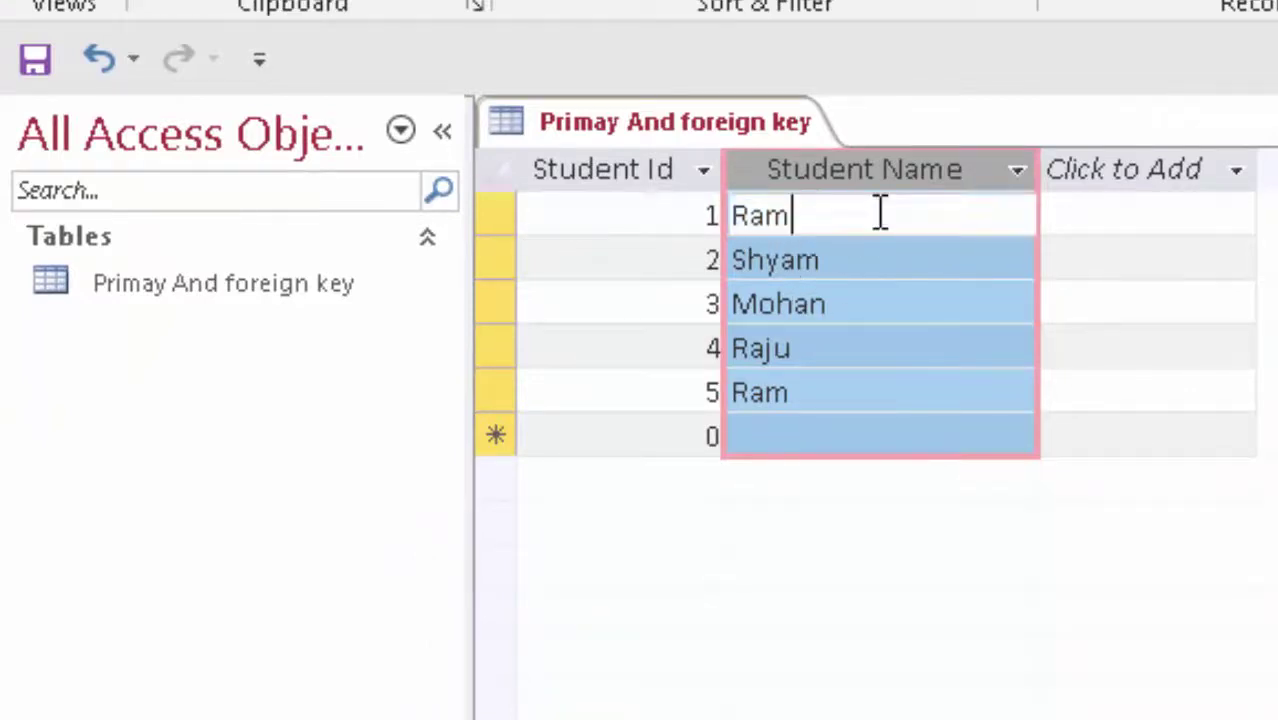
{"action": "left_click", "coordinate": [895, 398]}
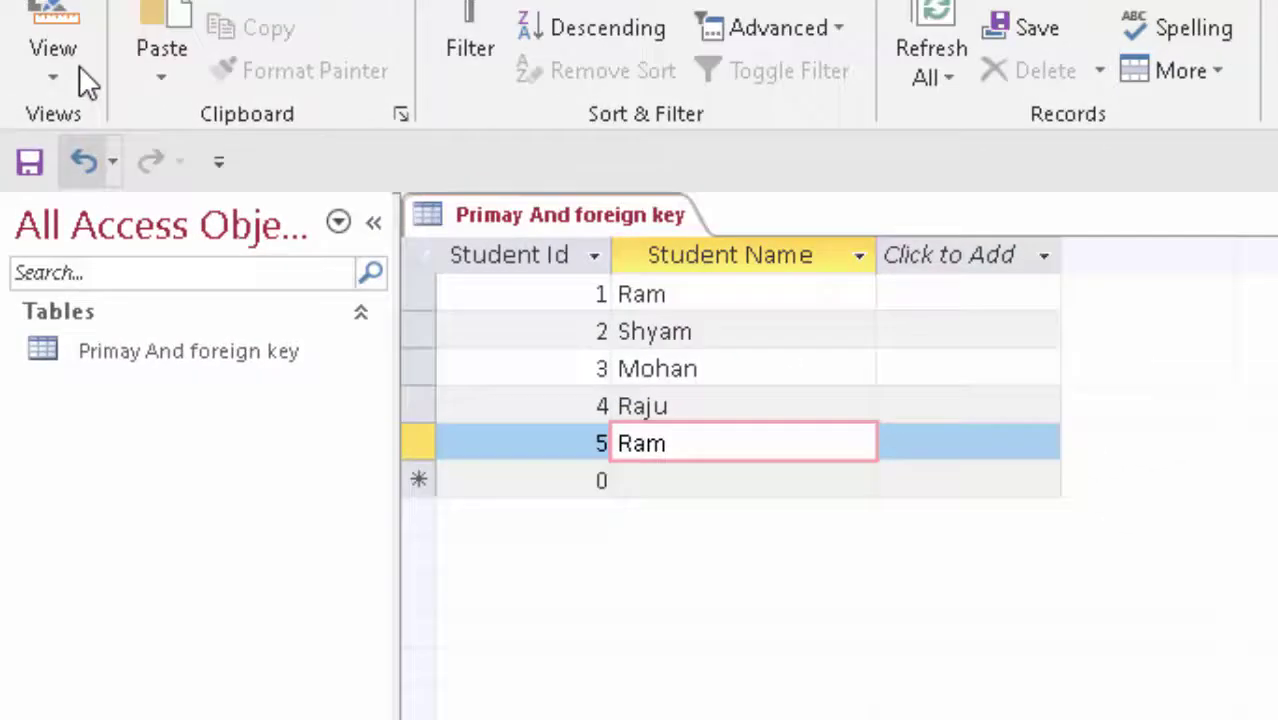
{"action": "left_click", "coordinate": [60, 190]}
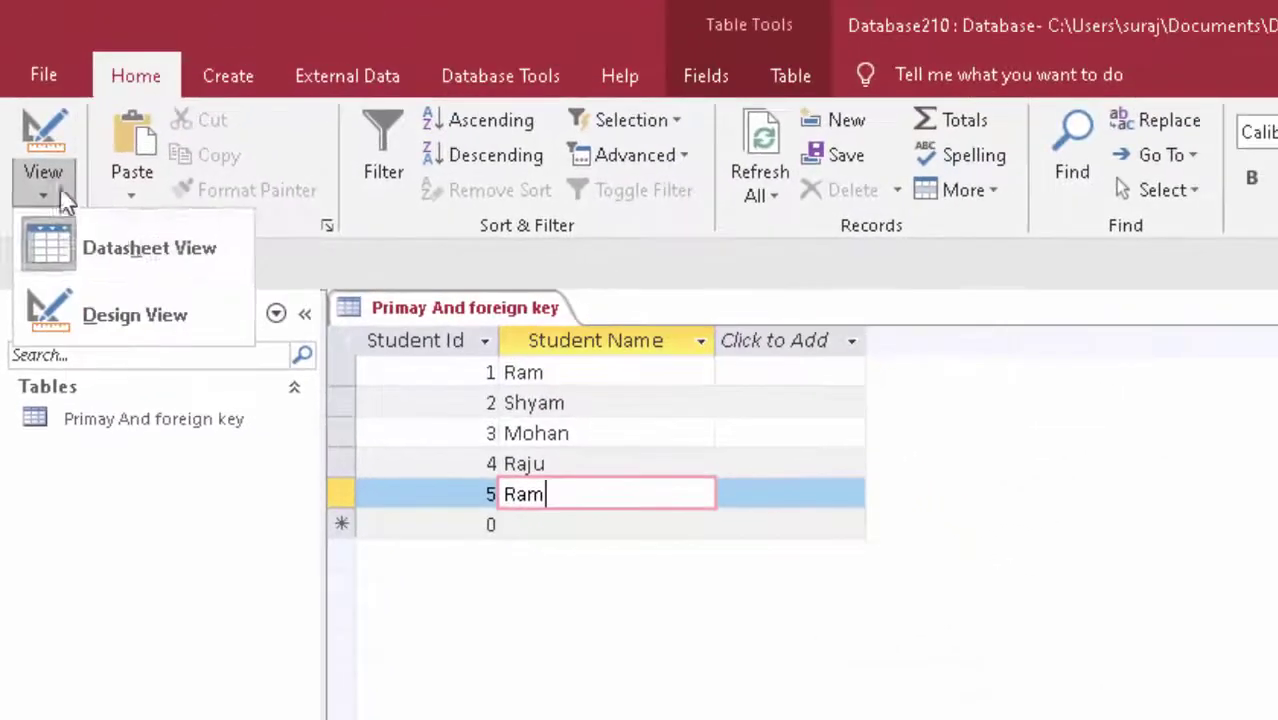
{"action": "left_click", "coordinate": [110, 312]}
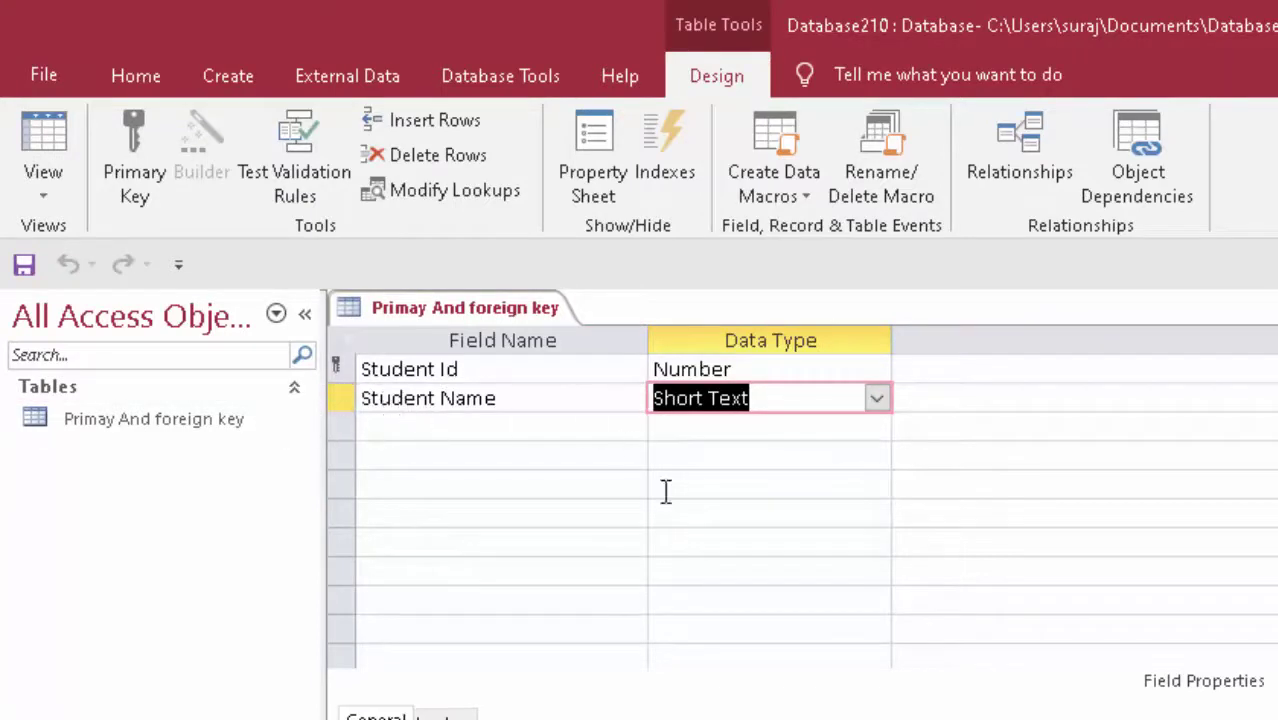
{"action": "left_click", "coordinate": [43, 140]}
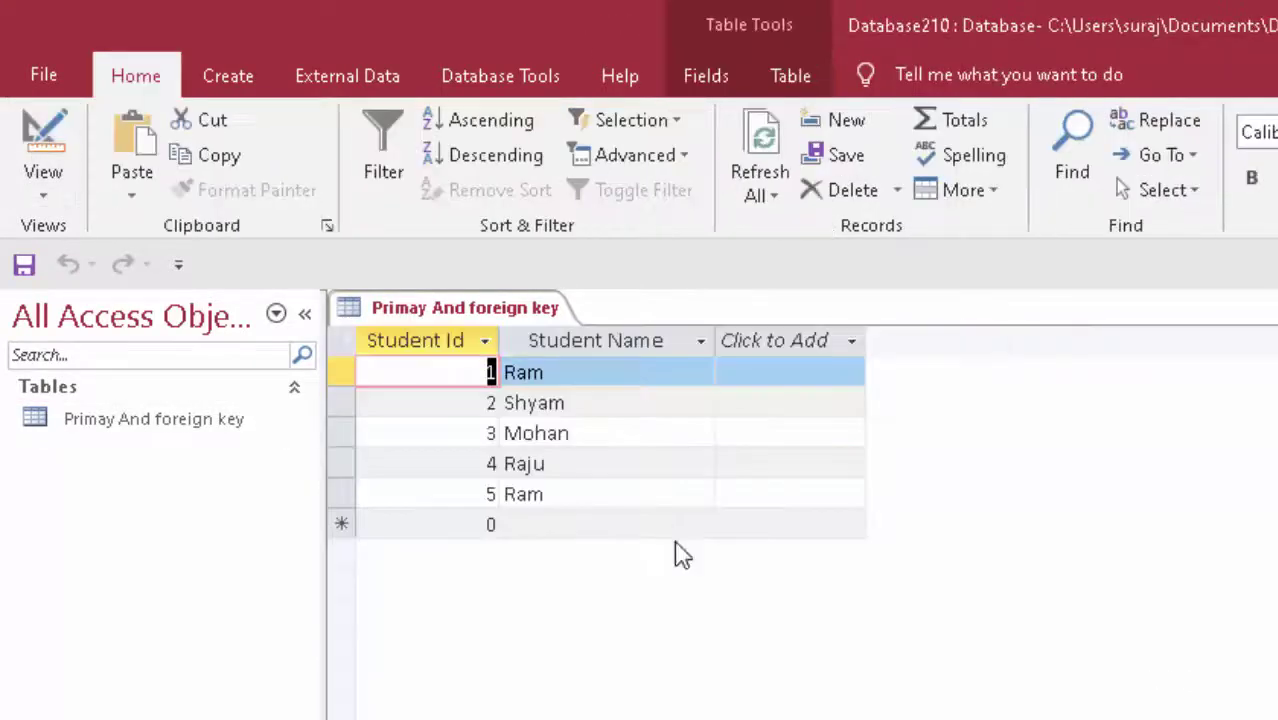
Step: Add a new record with Student Id 6 and name Ram
{"action": "left_click", "coordinate": [550, 519]}
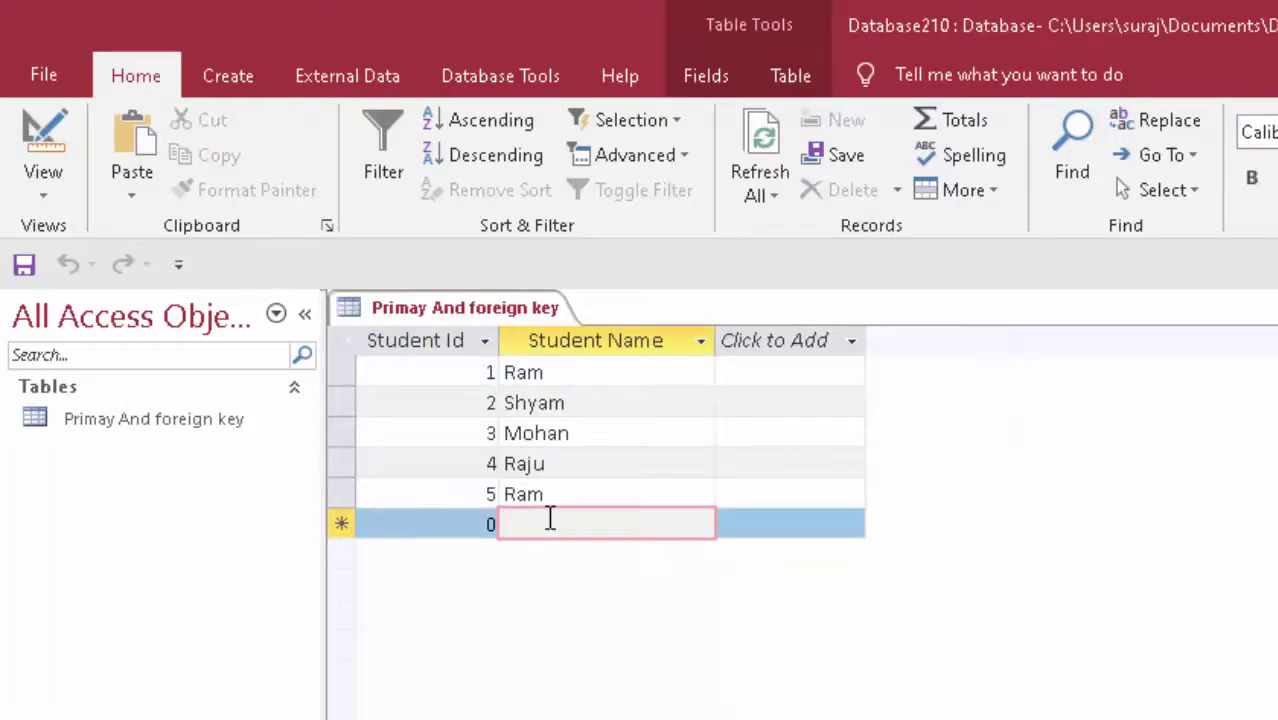
{"action": "type", "text": "Ram"}
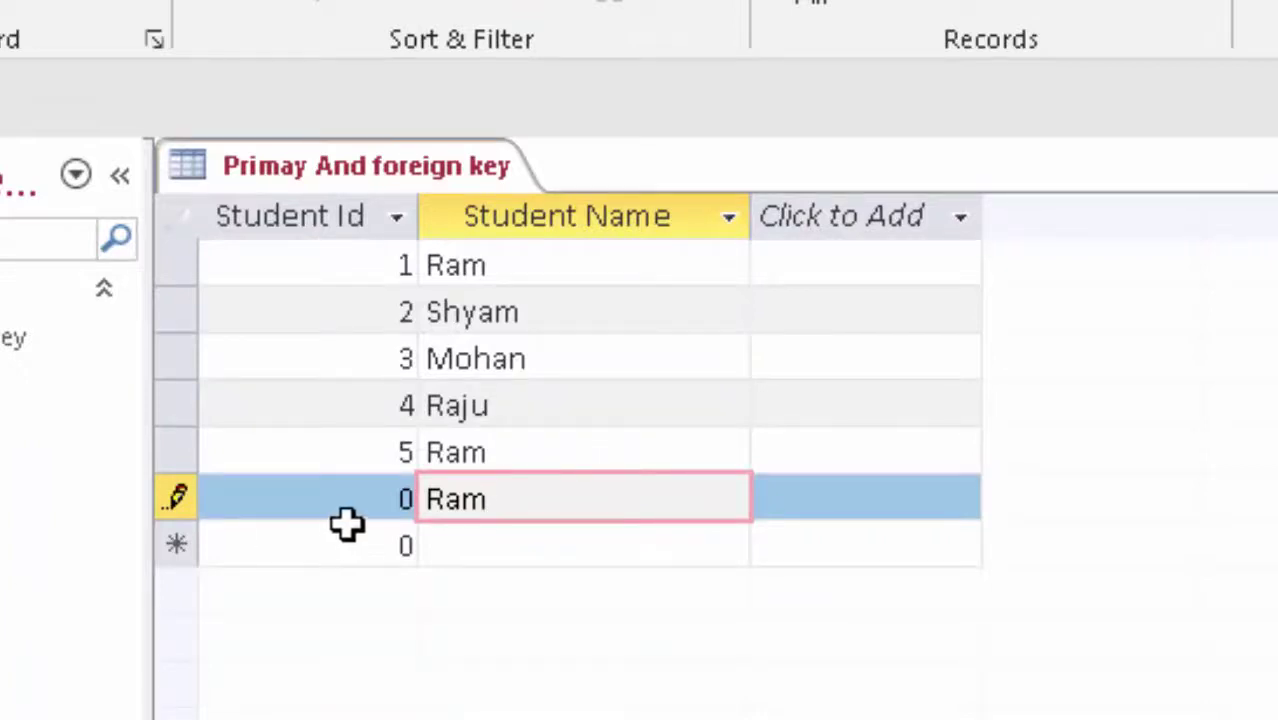
{"action": "left_click_drag", "start_coordinate": [365, 508], "coordinate": [485, 513]}
{"action": "key", "text": "BackSpace"}
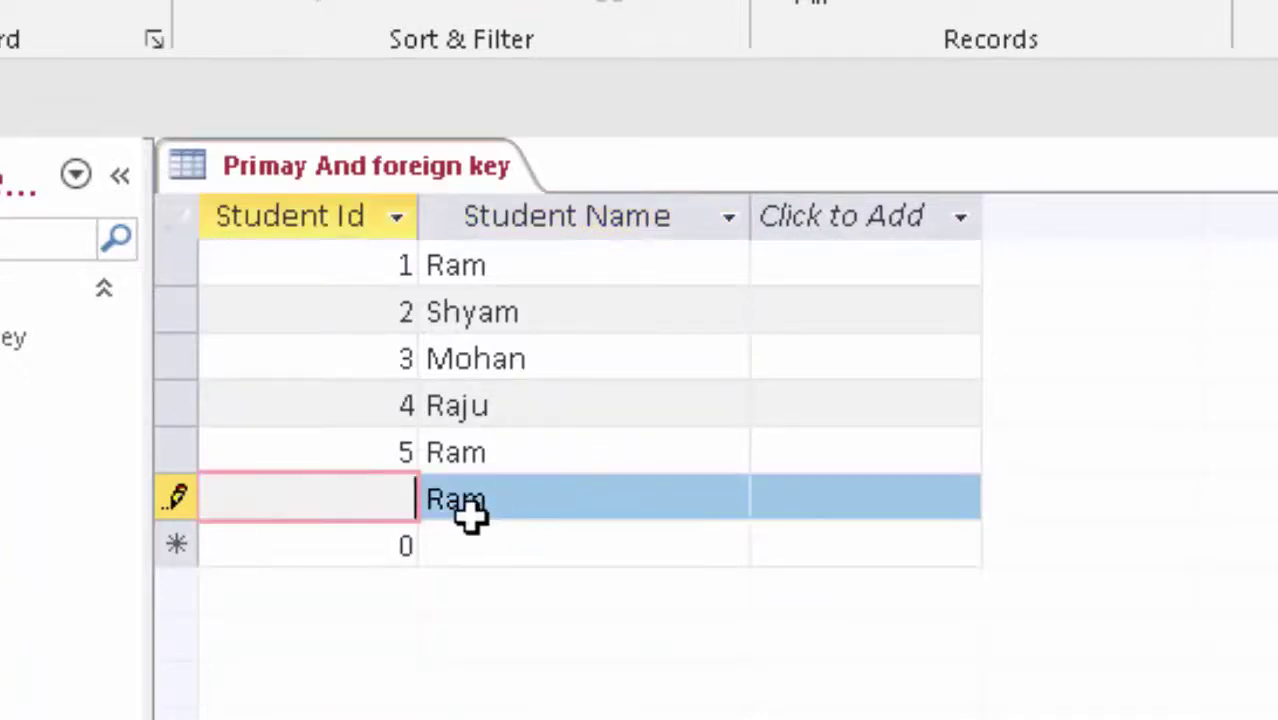
{"action": "type", "text": "6"}
{"action": "key", "text": "Tab"}
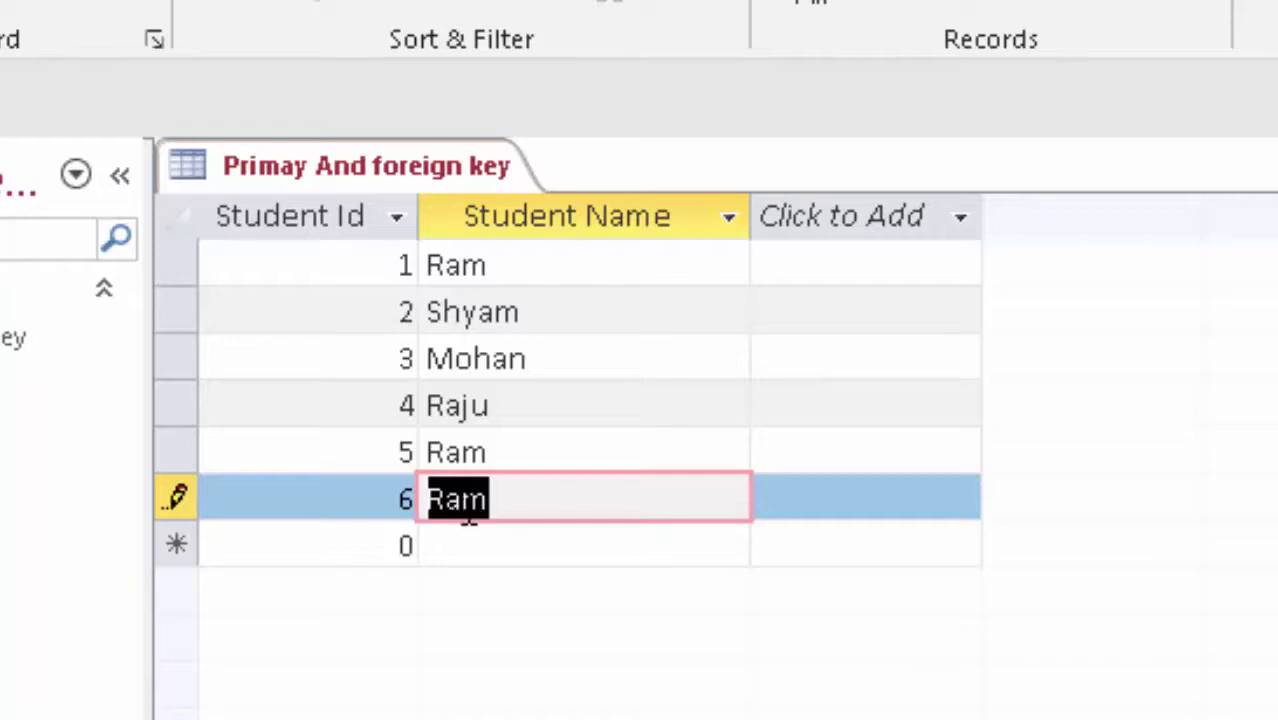
{"action": "left_click", "coordinate": [490, 543]}
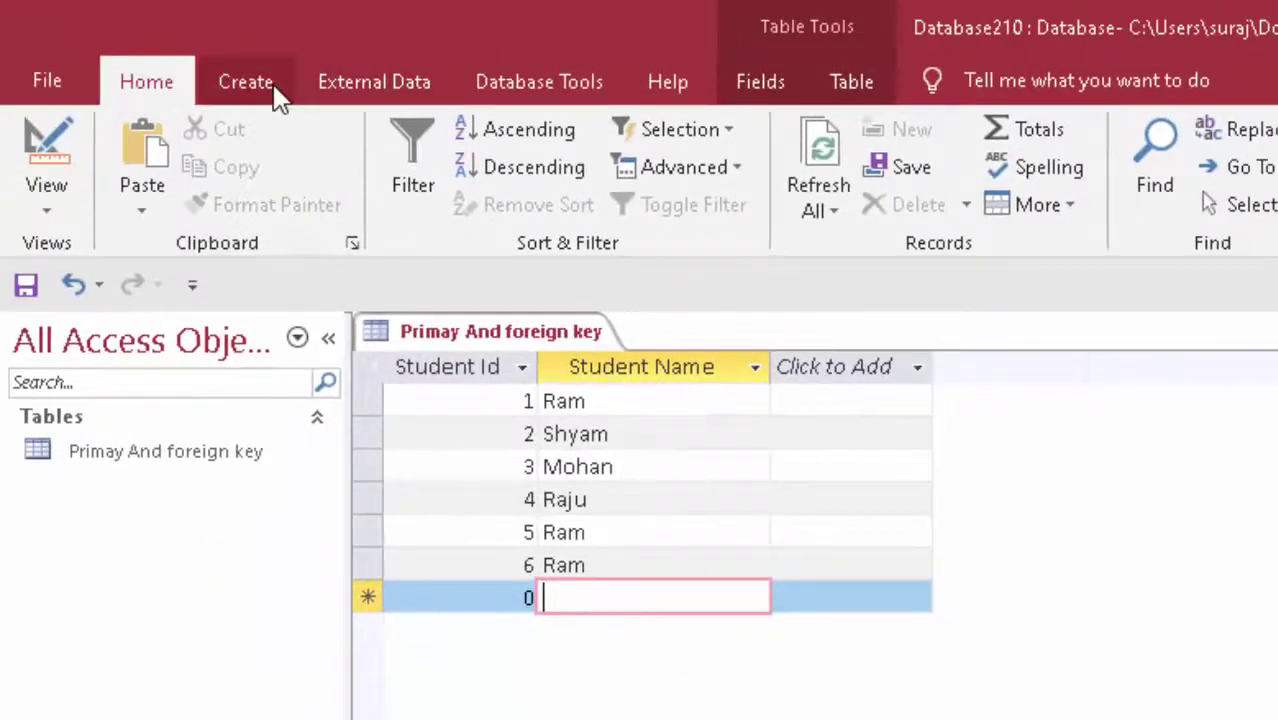
Step: Create a new table and save it as Table1 in Design view
{"action": "left_click", "coordinate": [270, 88]}
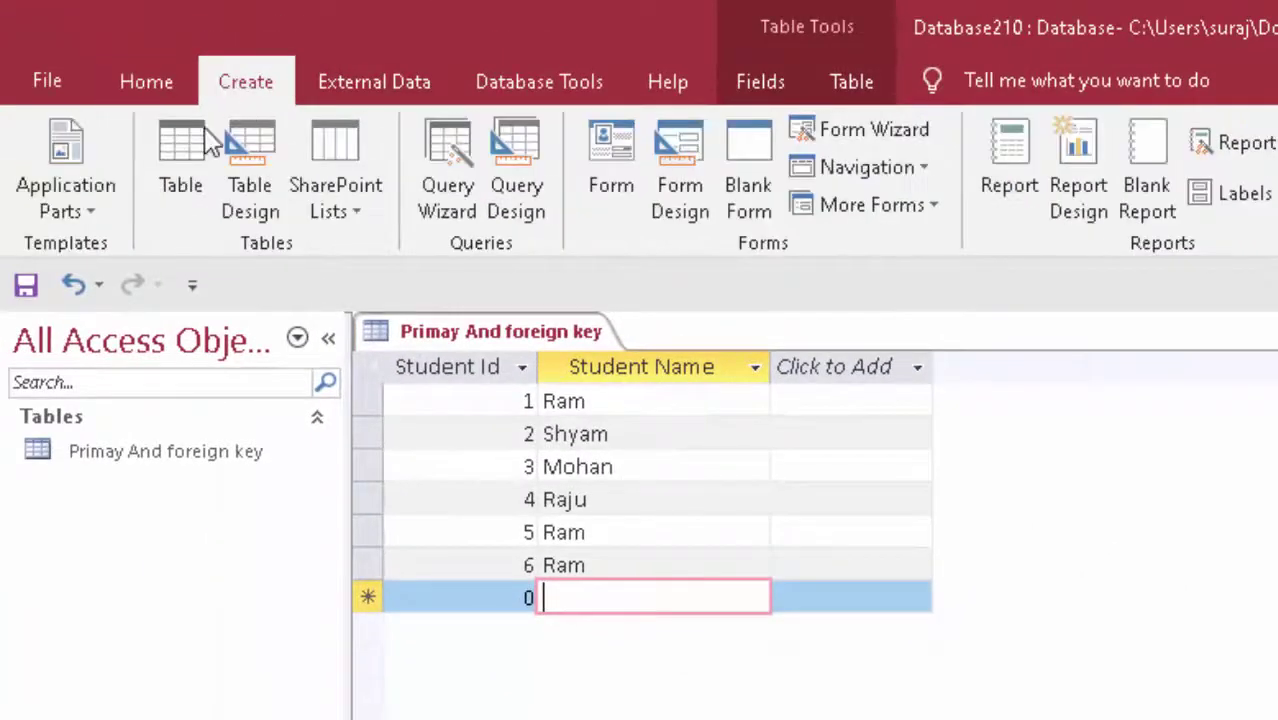
{"action": "left_click", "coordinate": [170, 137]}
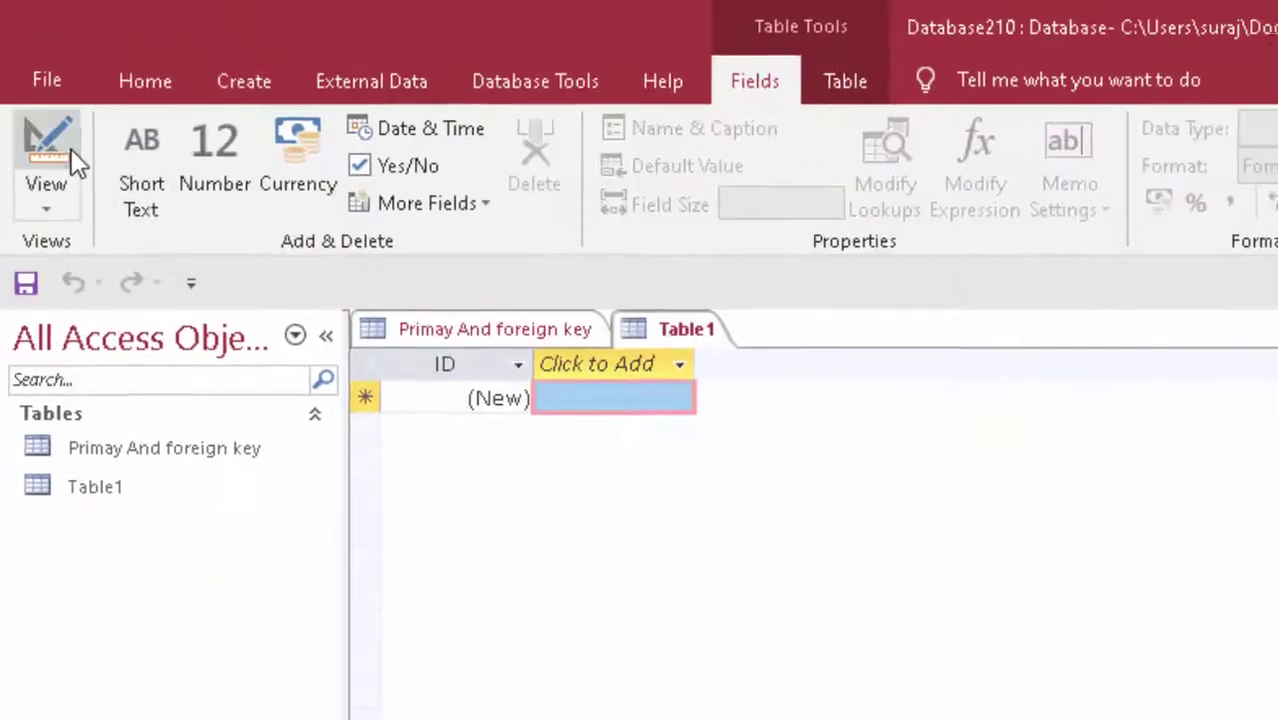
{"action": "left_click", "coordinate": [71, 149]}
{"action": "left_click", "coordinate": [1060, 462]}
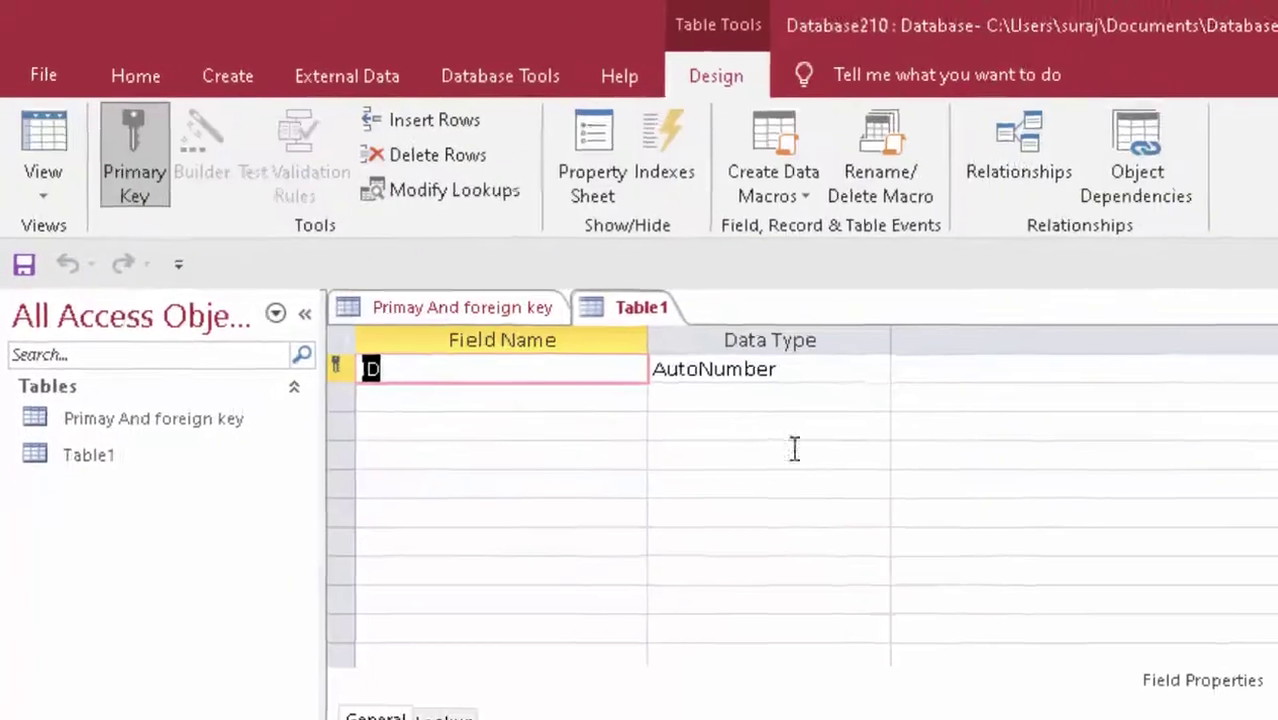
Step: Rename the ID field to Product Id and add a Short Text field Produc Name
{"action": "key", "text": "BackSpace"}
{"action": "type", "text": "P"}
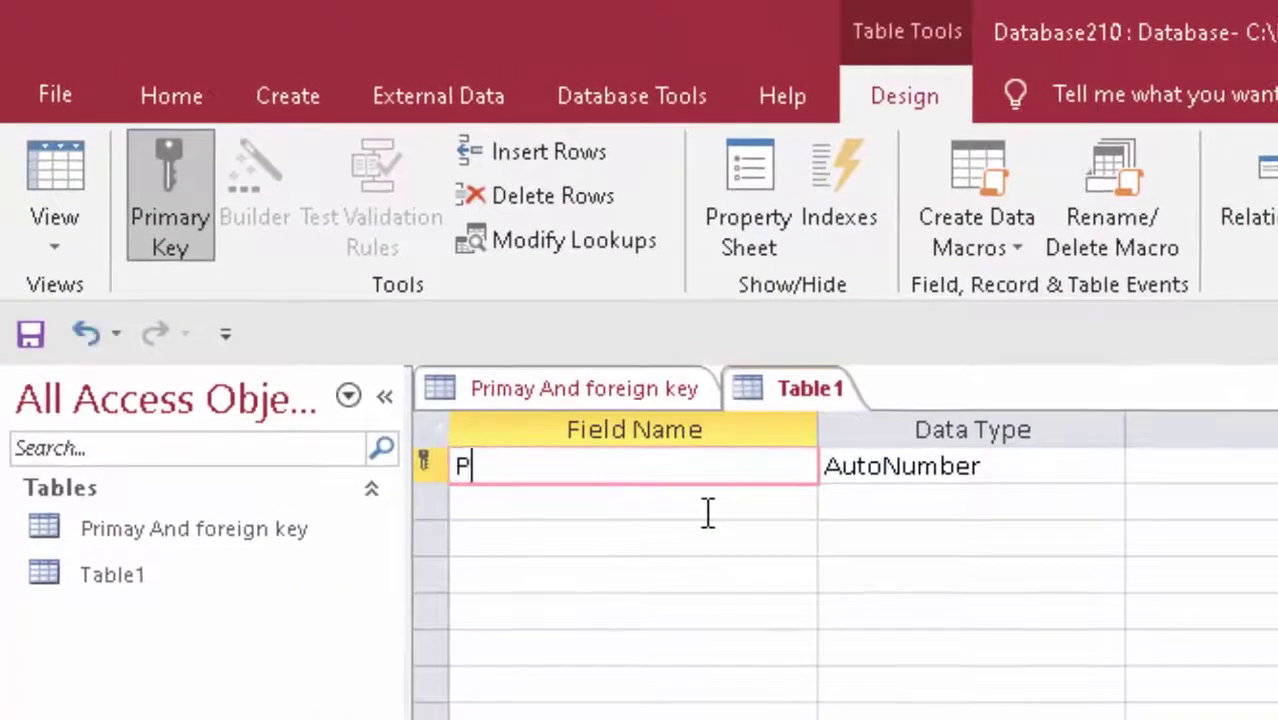
{"action": "type", "text": "rodu"}
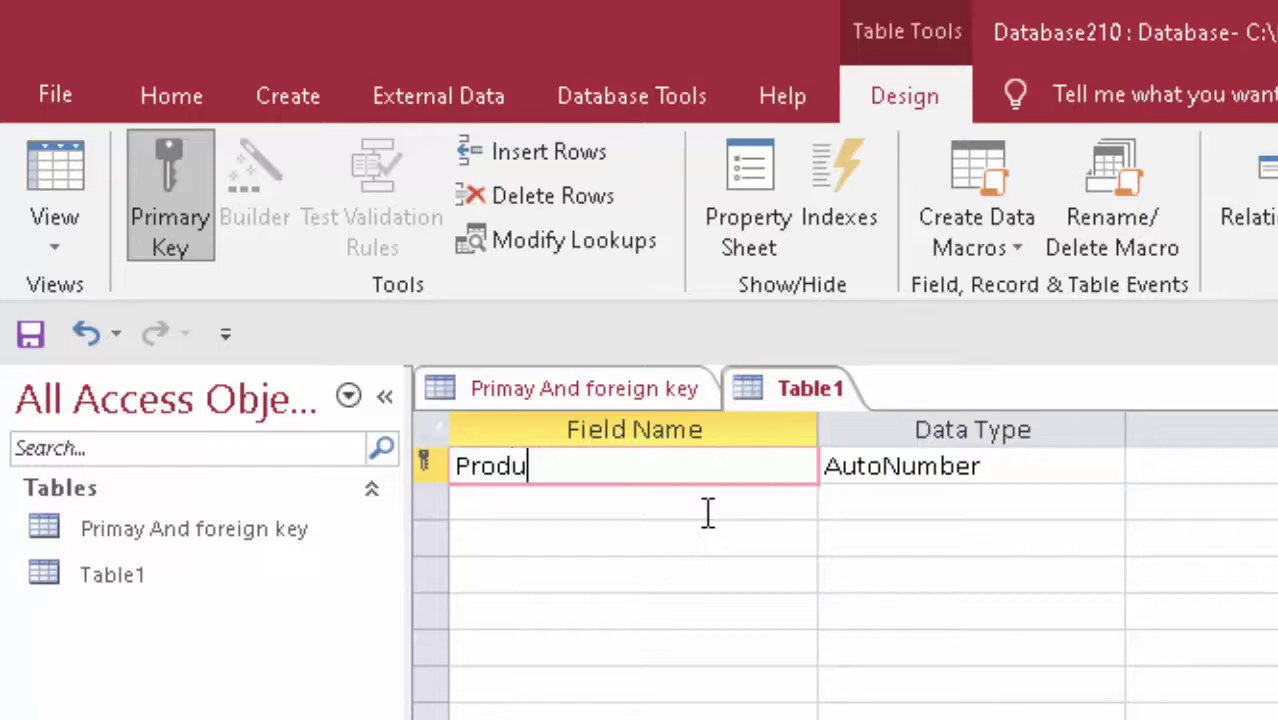
{"action": "type", "text": "ct I"}
{"action": "type", "text": "d"}
{"action": "key", "text": "Tab"}
{"action": "left_click", "coordinate": [680, 500]}
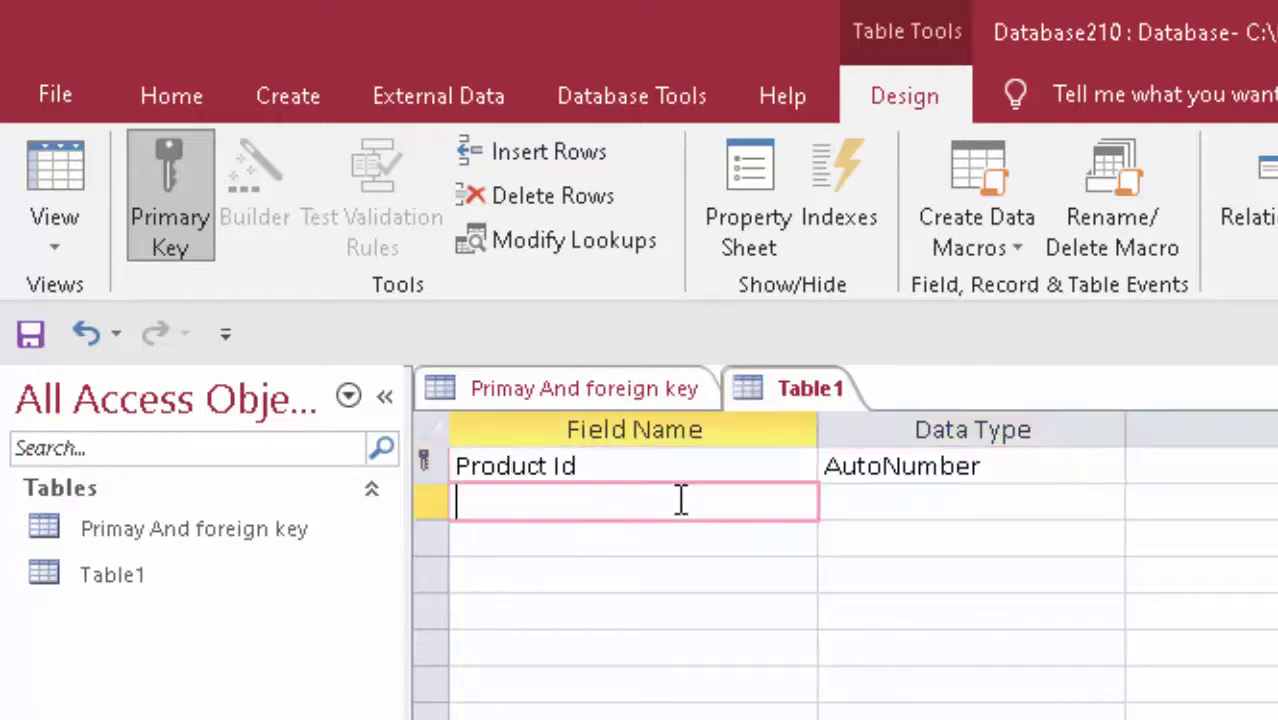
{"action": "type", "text": "P"}
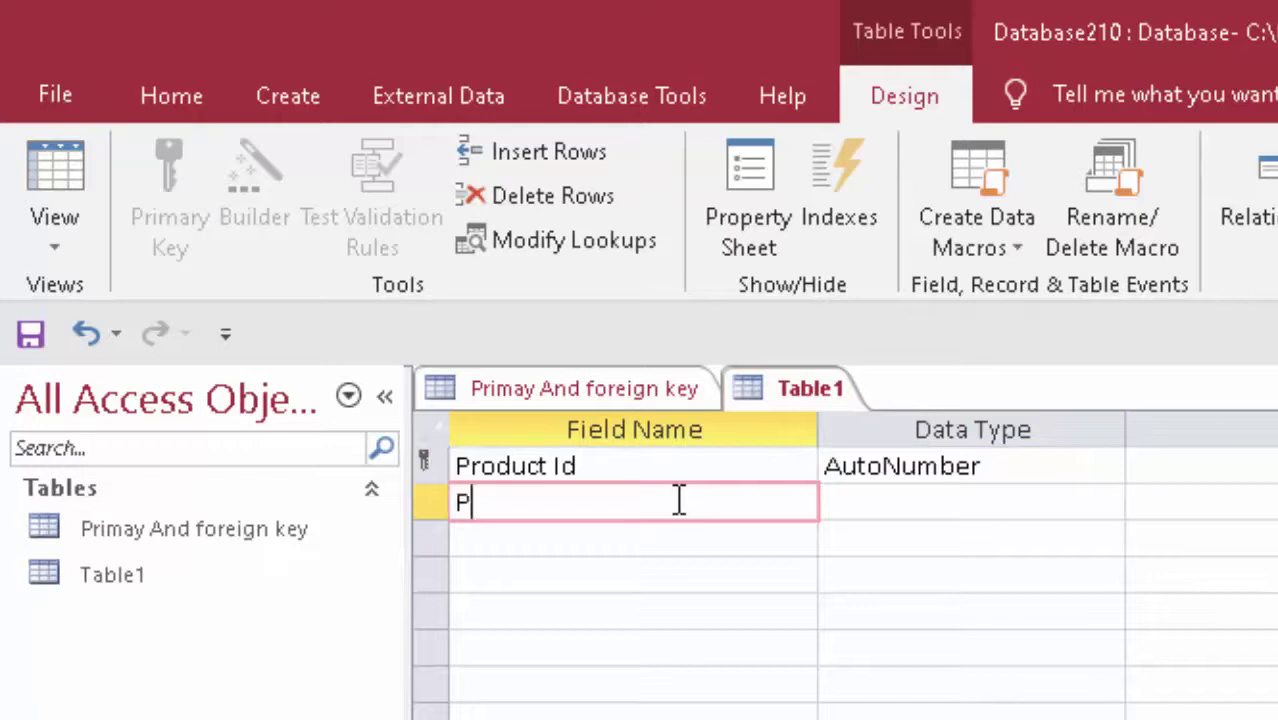
{"action": "type", "text": "roduc "}
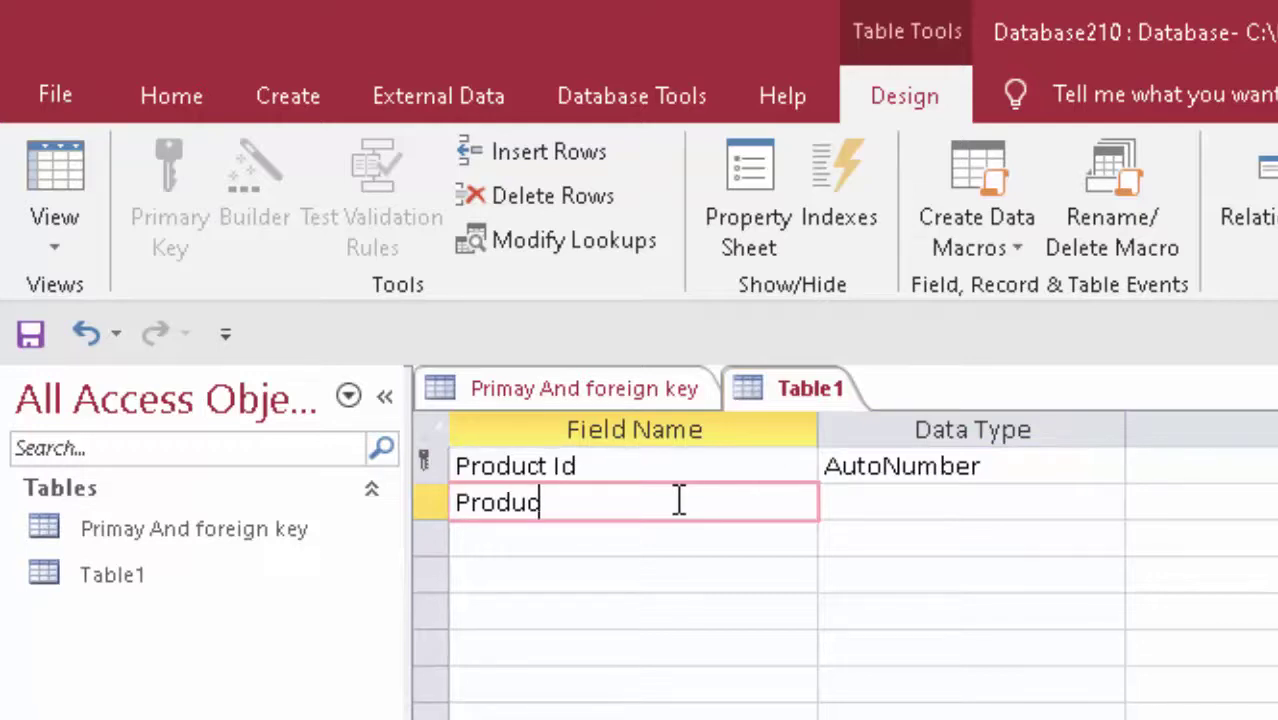
{"action": "type", "text": "Na"}
{"action": "type", "text": "me"}
{"action": "key", "text": "Tab"}
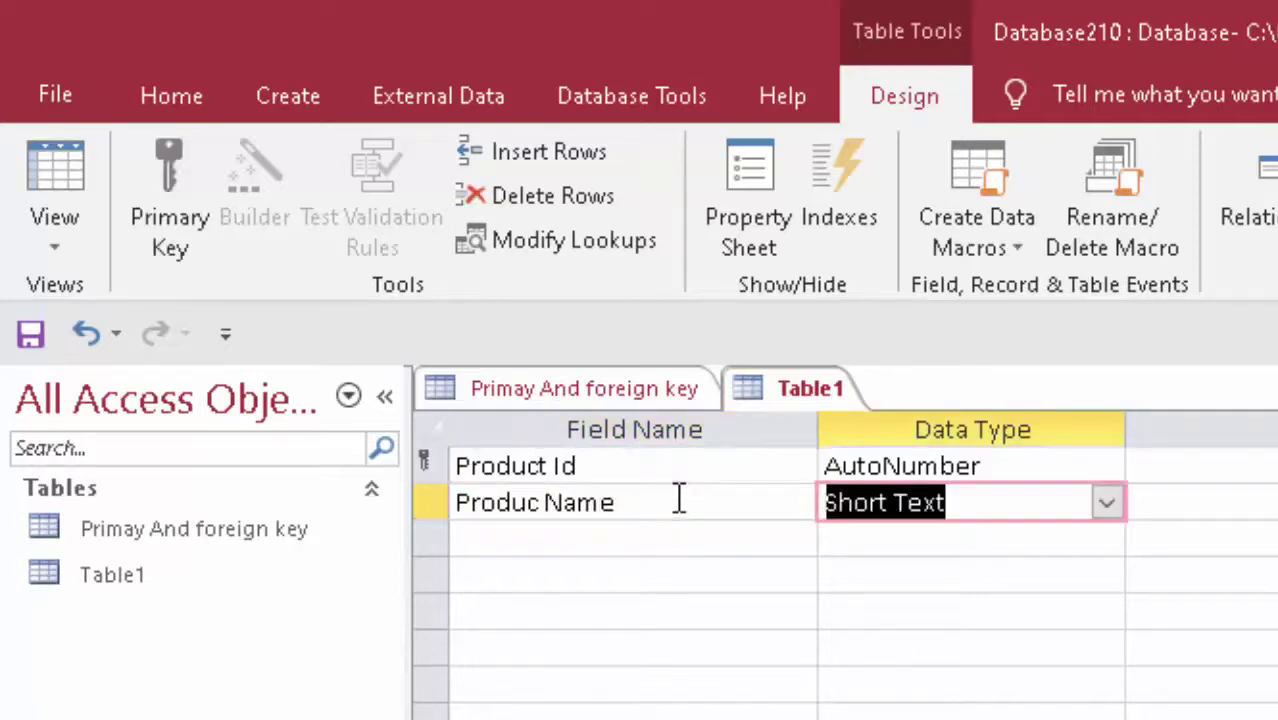
{"action": "left_click", "coordinate": [50, 165]}
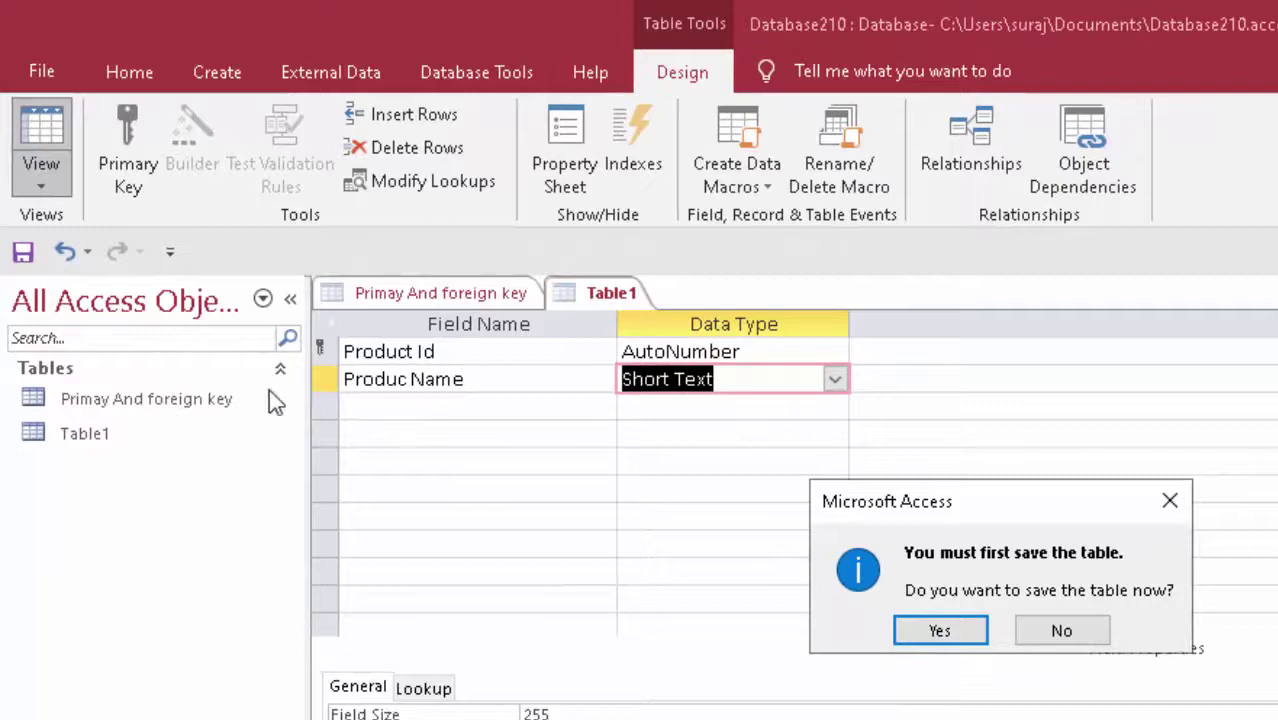
Step: Save Table1, widen its columns, and enter the first product name Keyboard
{"action": "left_click", "coordinate": [938, 630]}
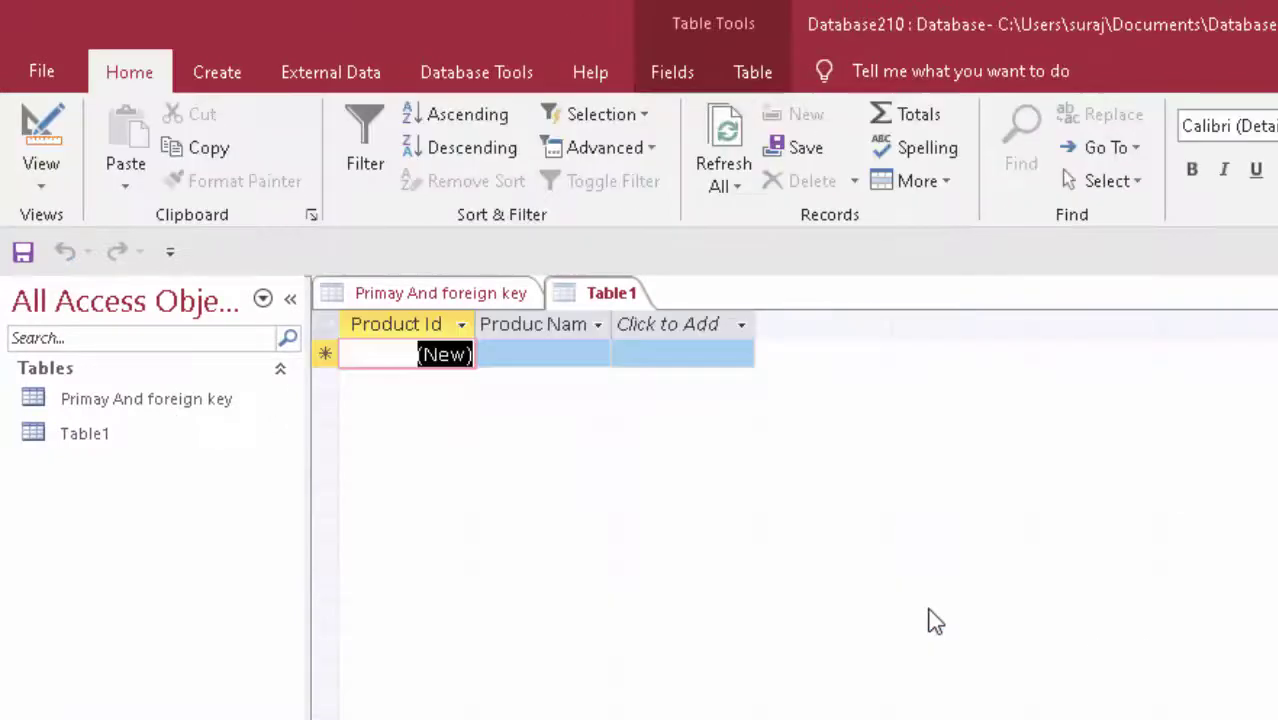
{"action": "double_click", "coordinate": [476, 324]}
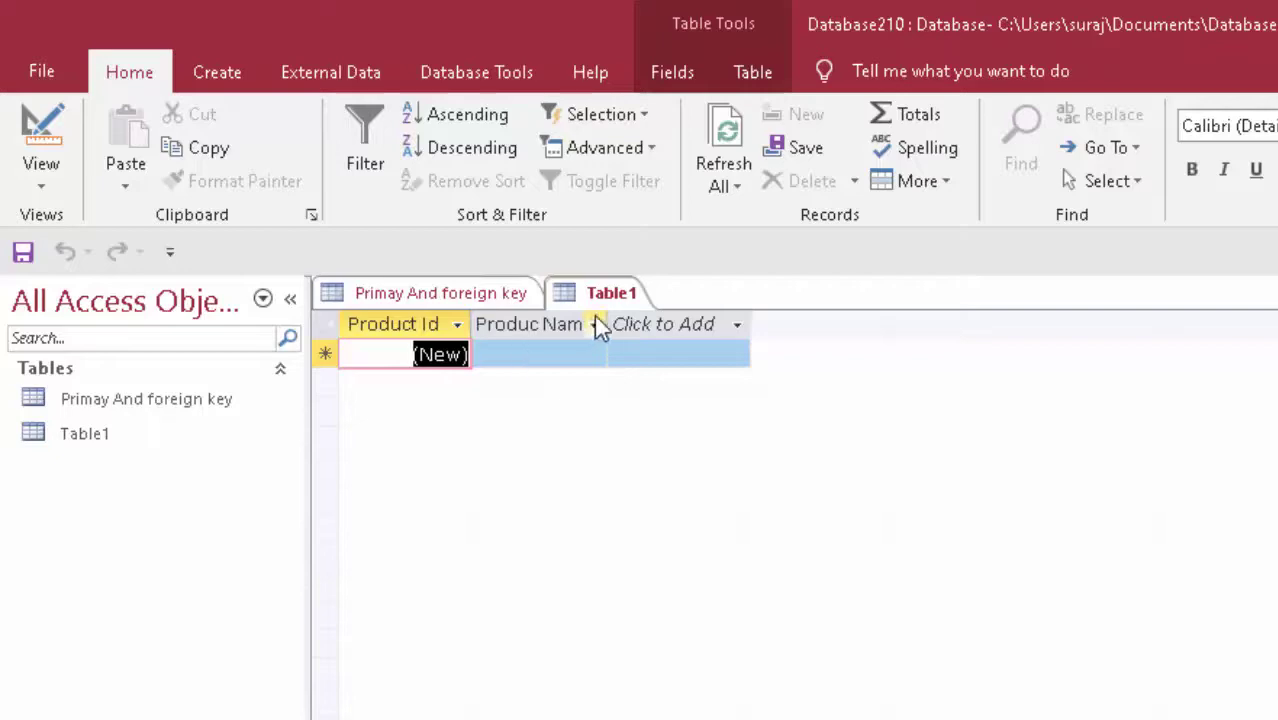
{"action": "left_click_drag", "start_coordinate": [607, 324], "coordinate": [651, 324]}
{"action": "left_click", "coordinate": [564, 355]}
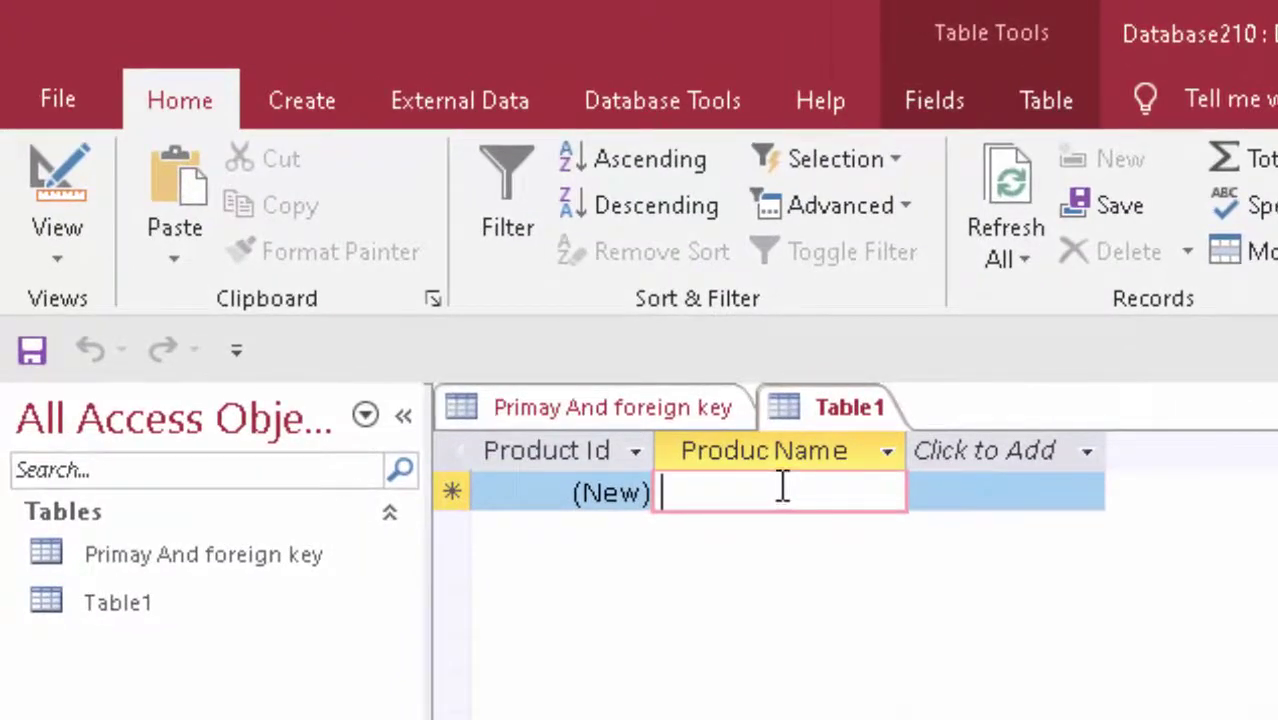
{"action": "type", "text": "Keyb"}
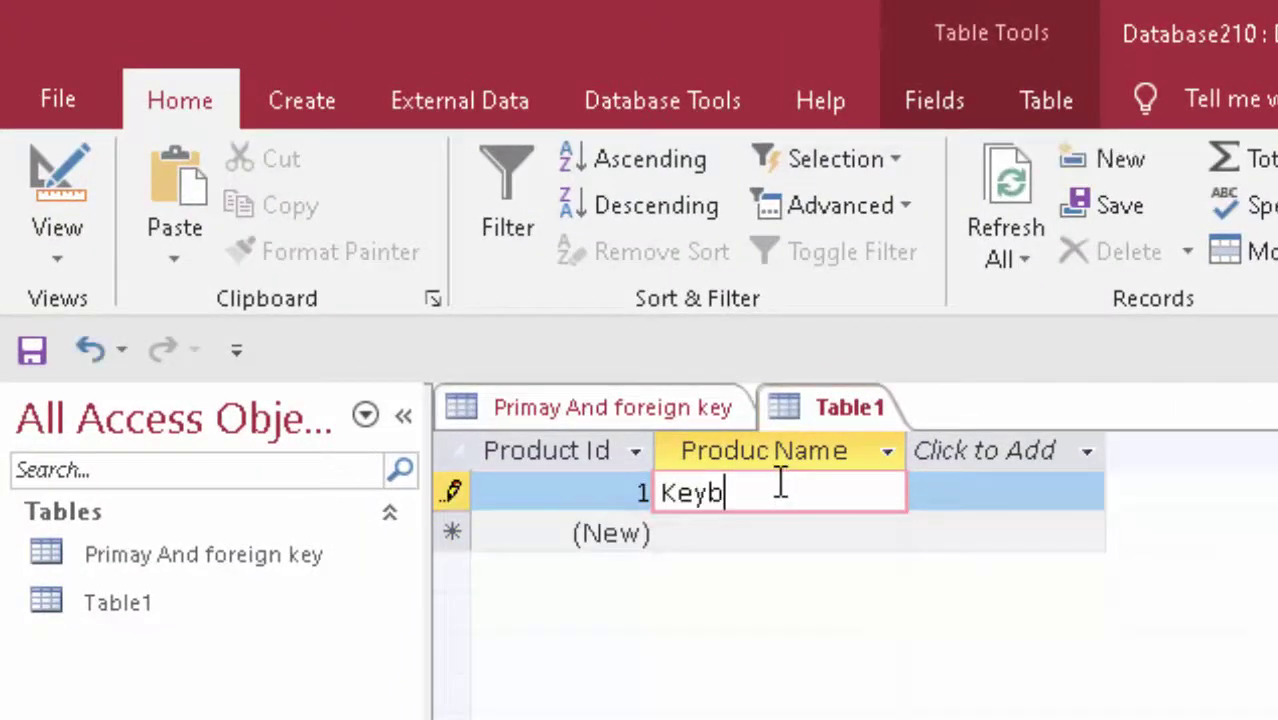
{"action": "type", "text": "oard"}
{"action": "key", "text": "Tab"}
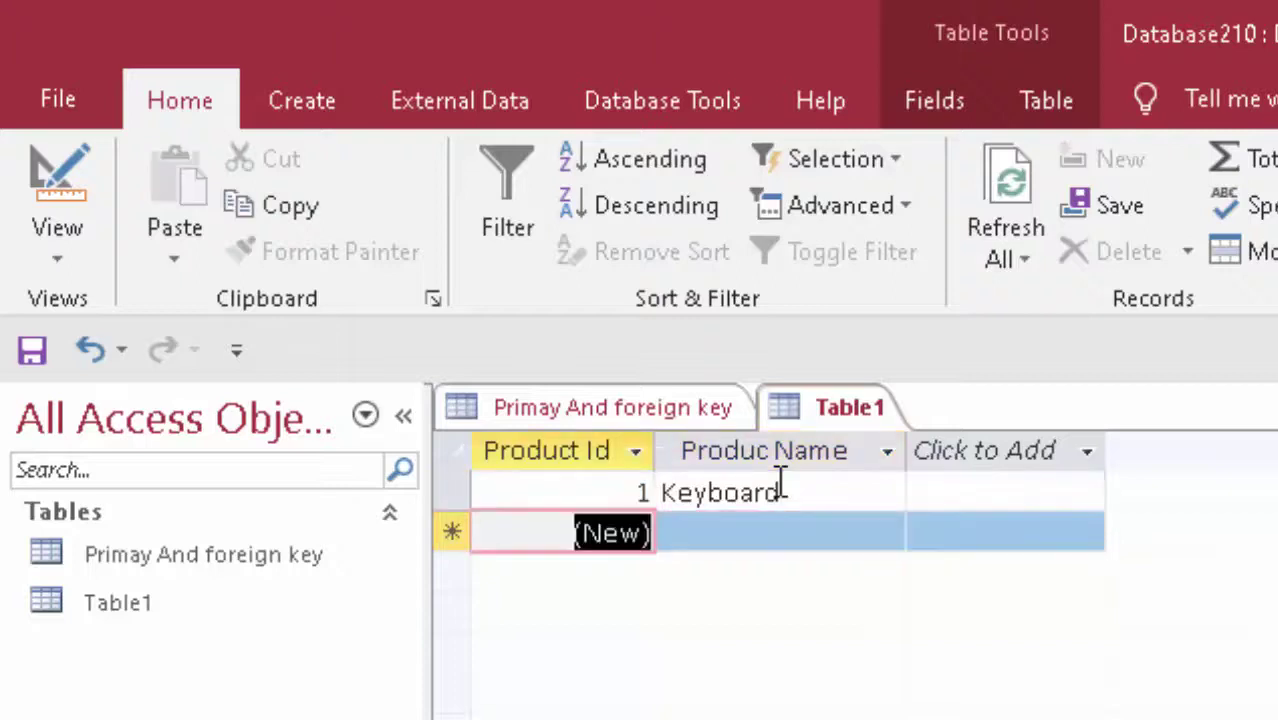
Step: Add two more Keyboard records, Product Ids 2 and 3, removing a stray 11
{"action": "key", "text": "Tab"}
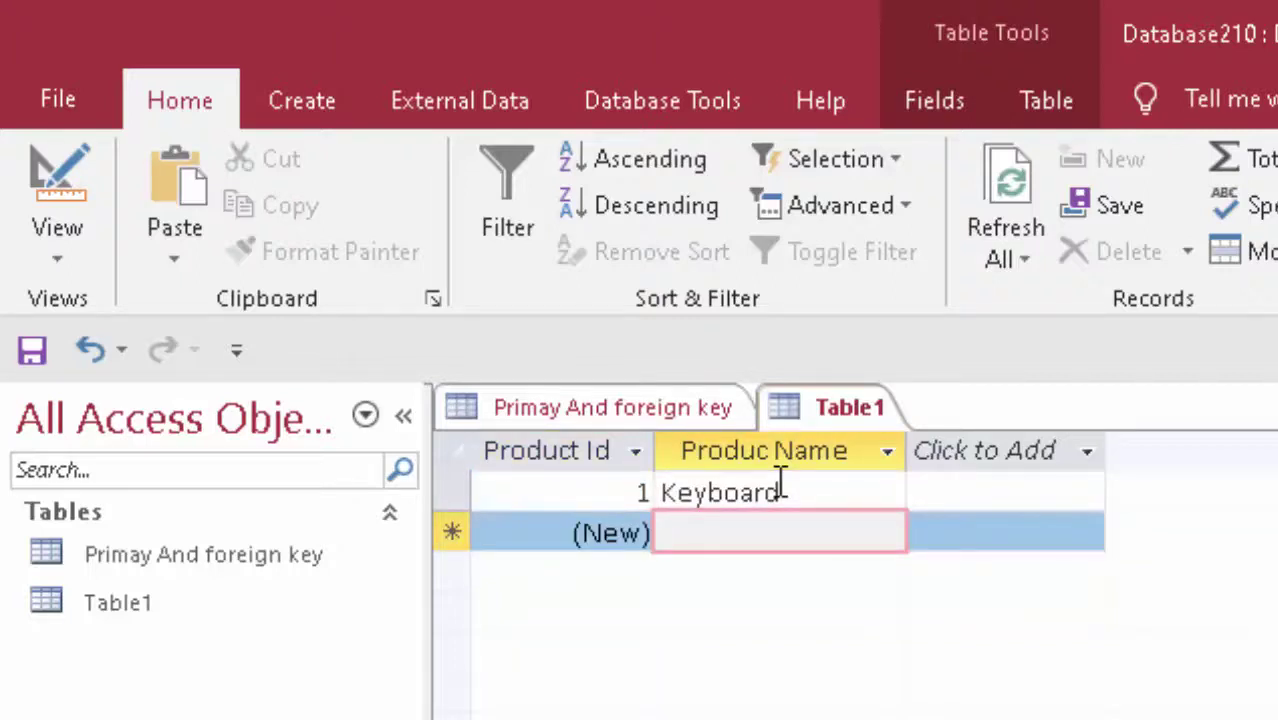
{"action": "type", "text": "11"}
{"action": "key", "text": "BackSpace"}
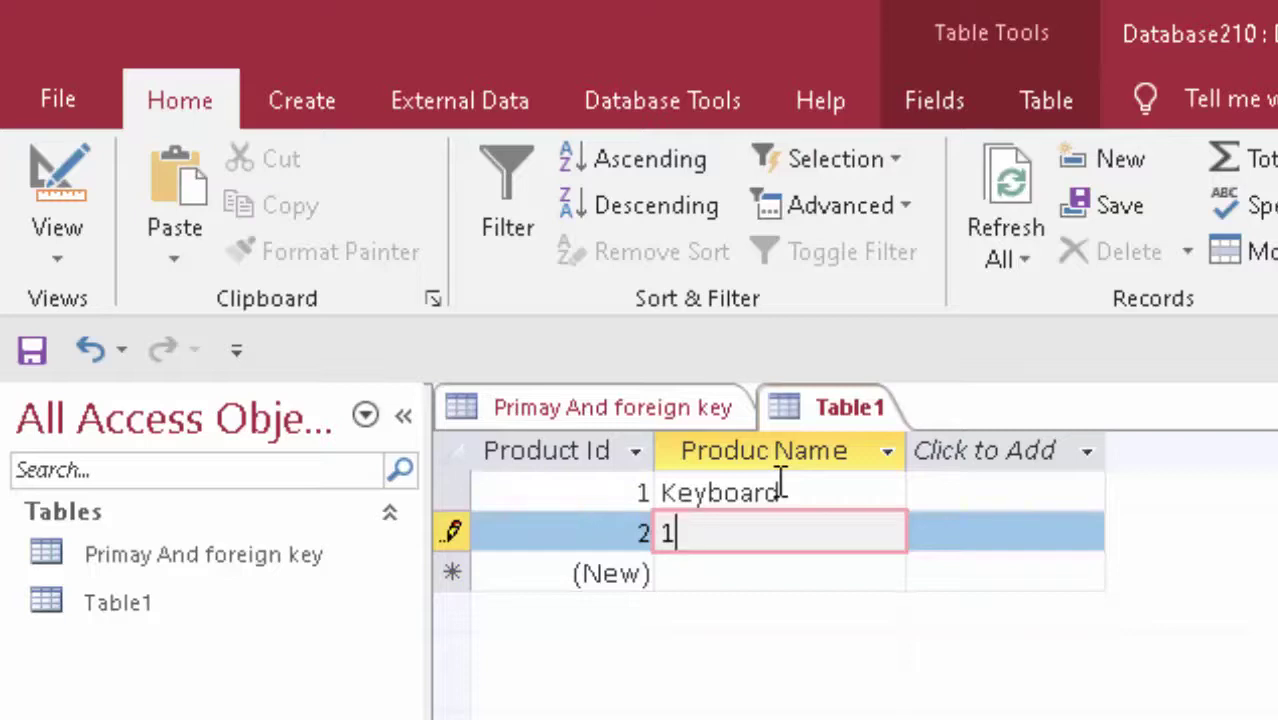
{"action": "key", "text": "BackSpace"}
{"action": "type", "text": "K"}
{"action": "type", "text": "eyboa"}
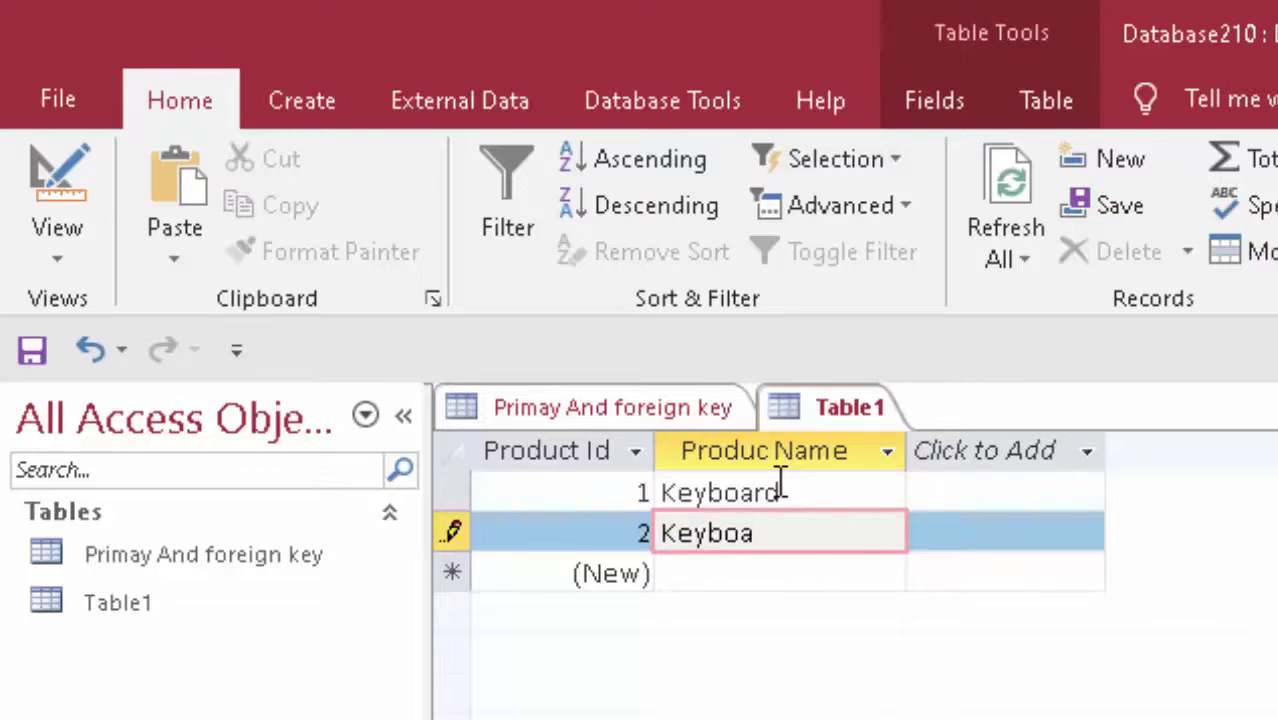
{"action": "type", "text": "rd"}
{"action": "key", "text": "Tab"}
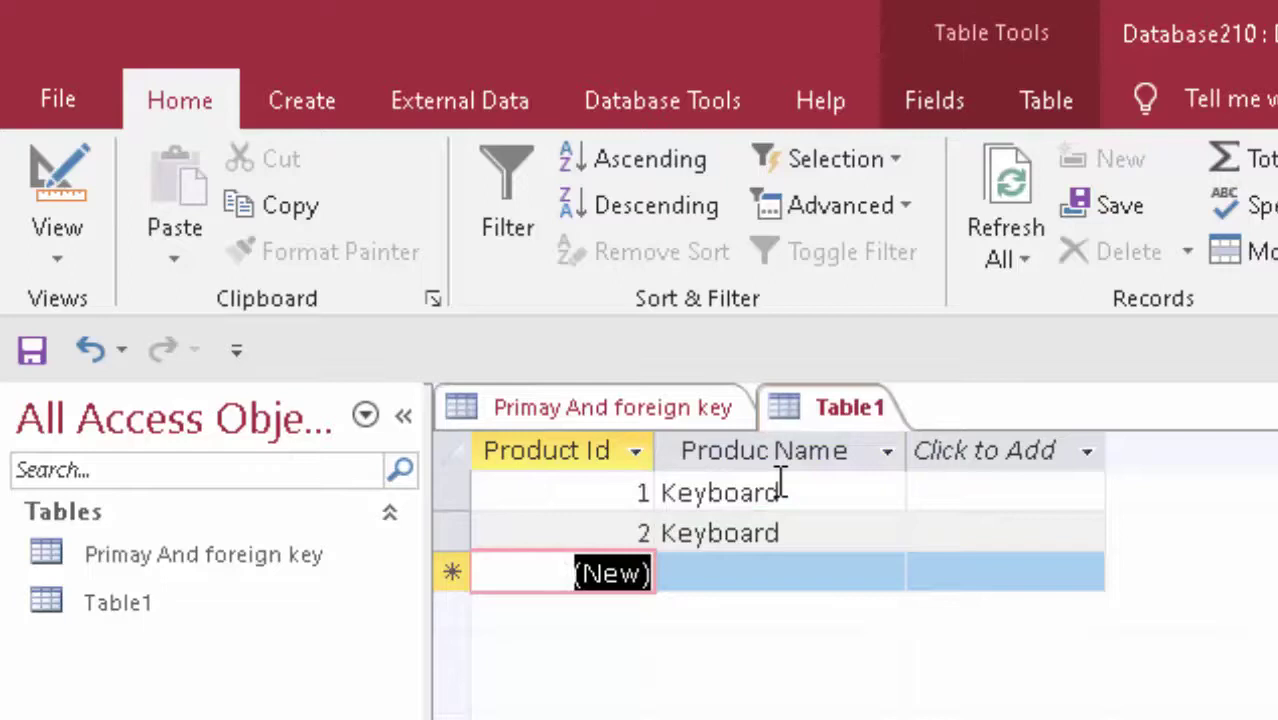
{"action": "key", "text": "Tab"}
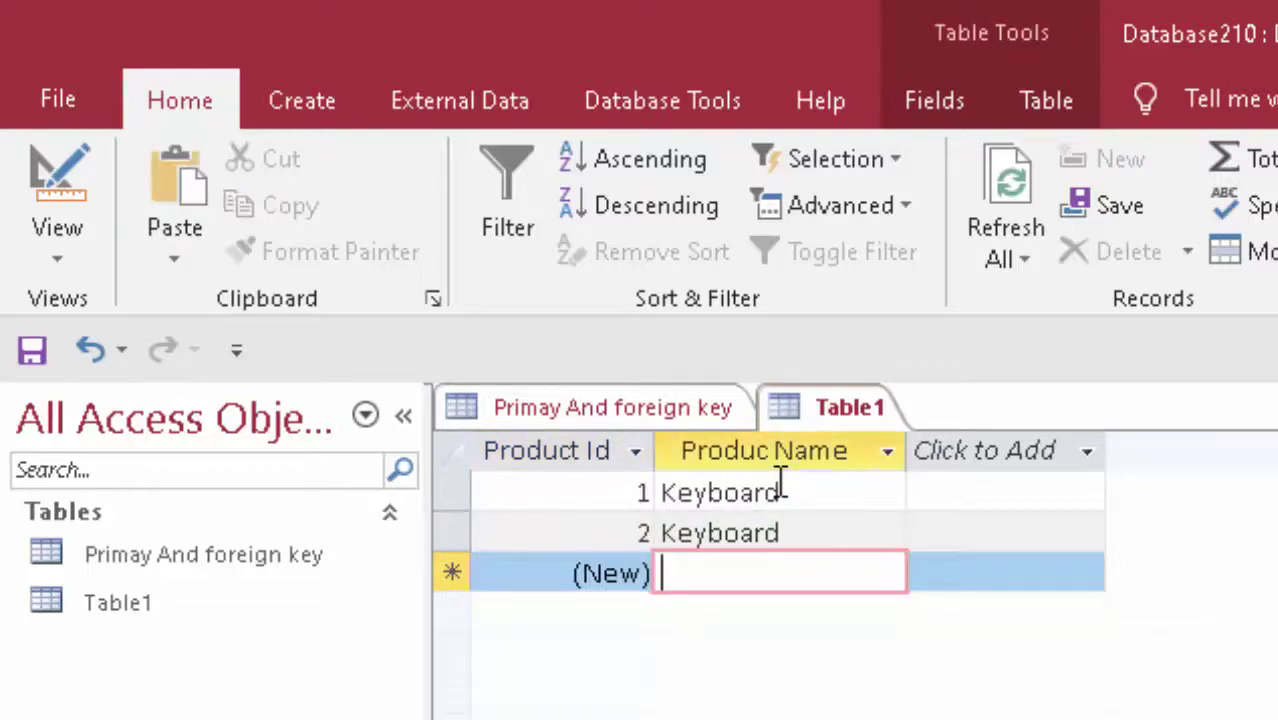
{"action": "type", "text": "K"}
{"action": "type", "text": "eyboa"}
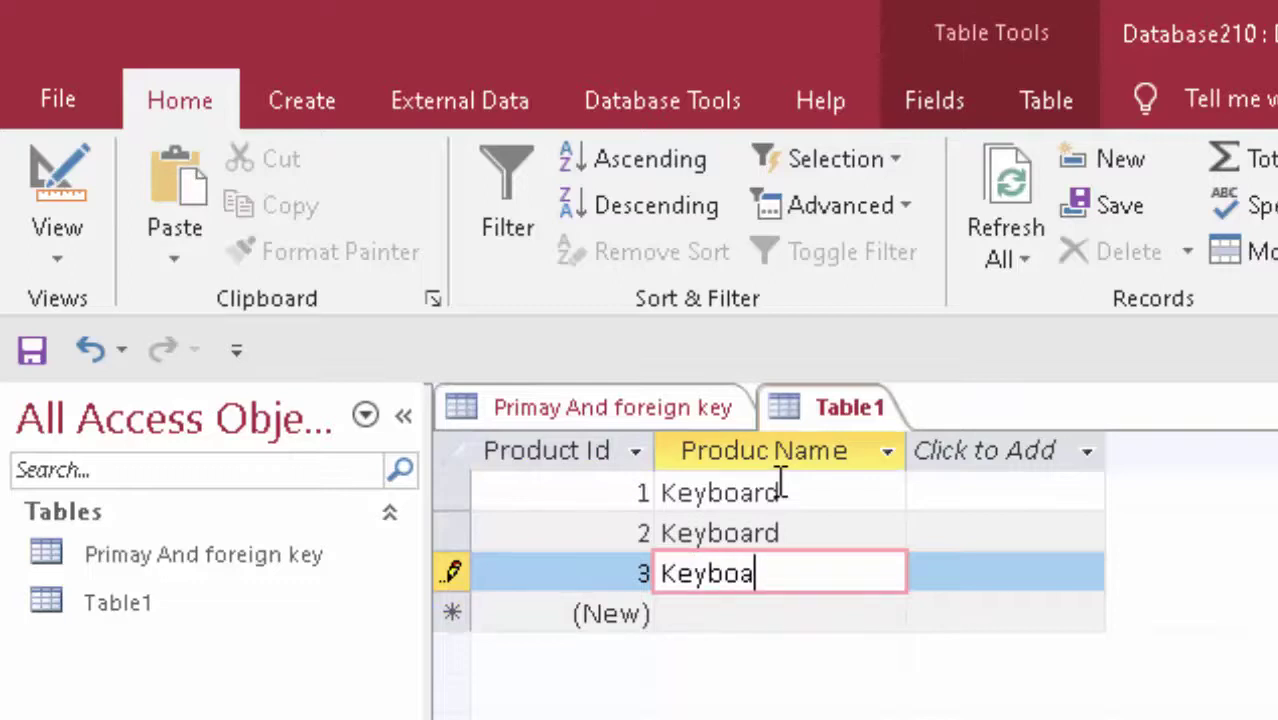
{"action": "type", "text": "rd"}
{"action": "key", "text": "Tab"}
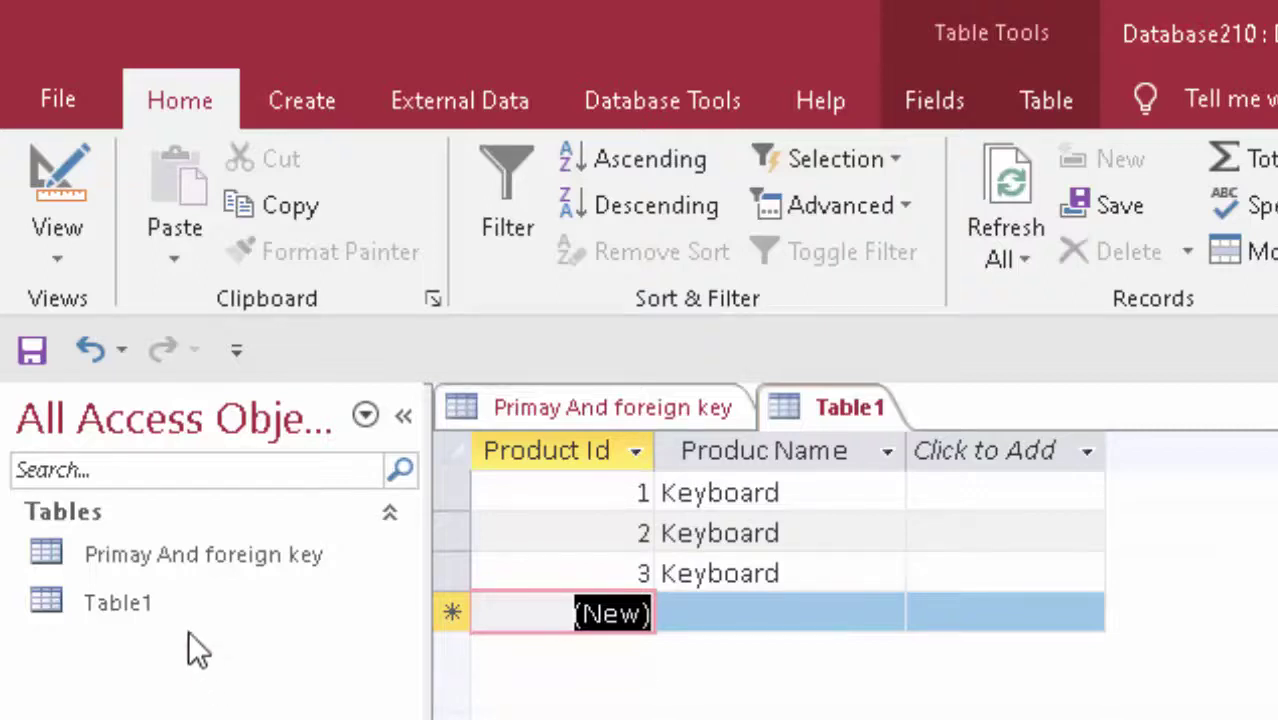
Step: Open the 'Primay And foreign key' table in Datasheet view to show its six student records
{"action": "double_click", "coordinate": [192, 562]}
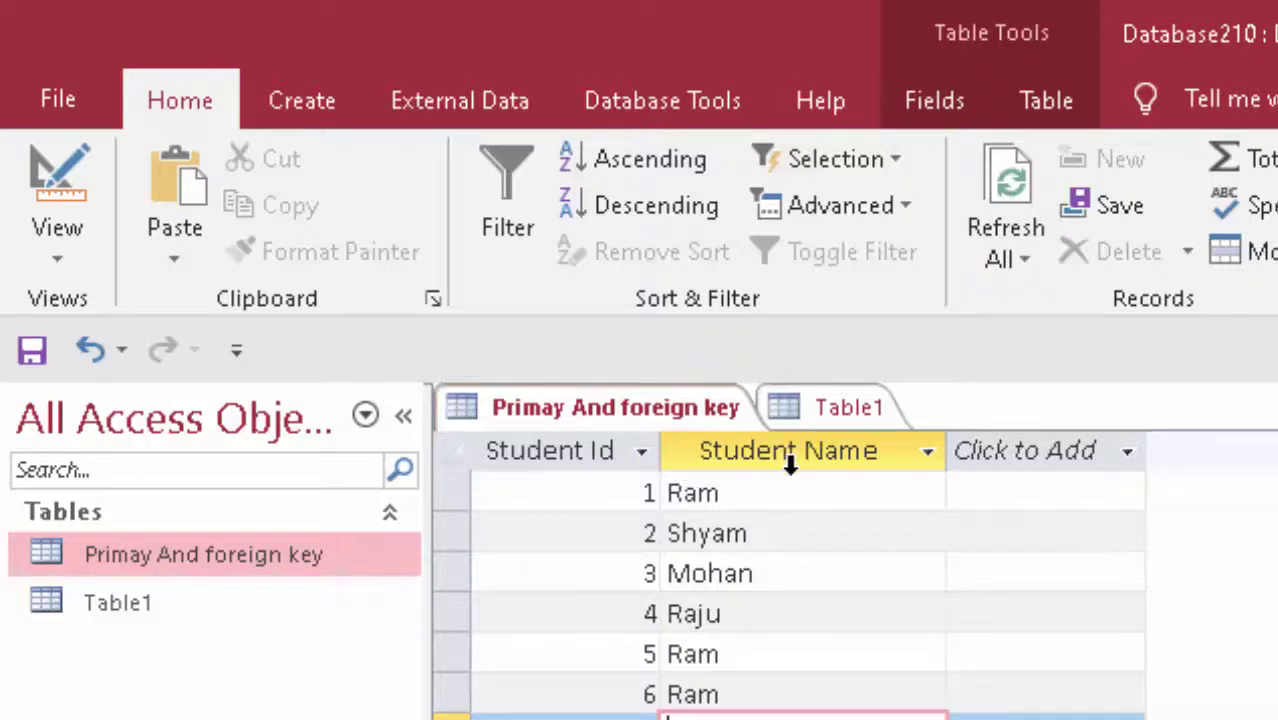
Step: In Design view, try making Student Name the primary key; saving fails on duplicate values
{"action": "right_click", "coordinate": [309, 554]}
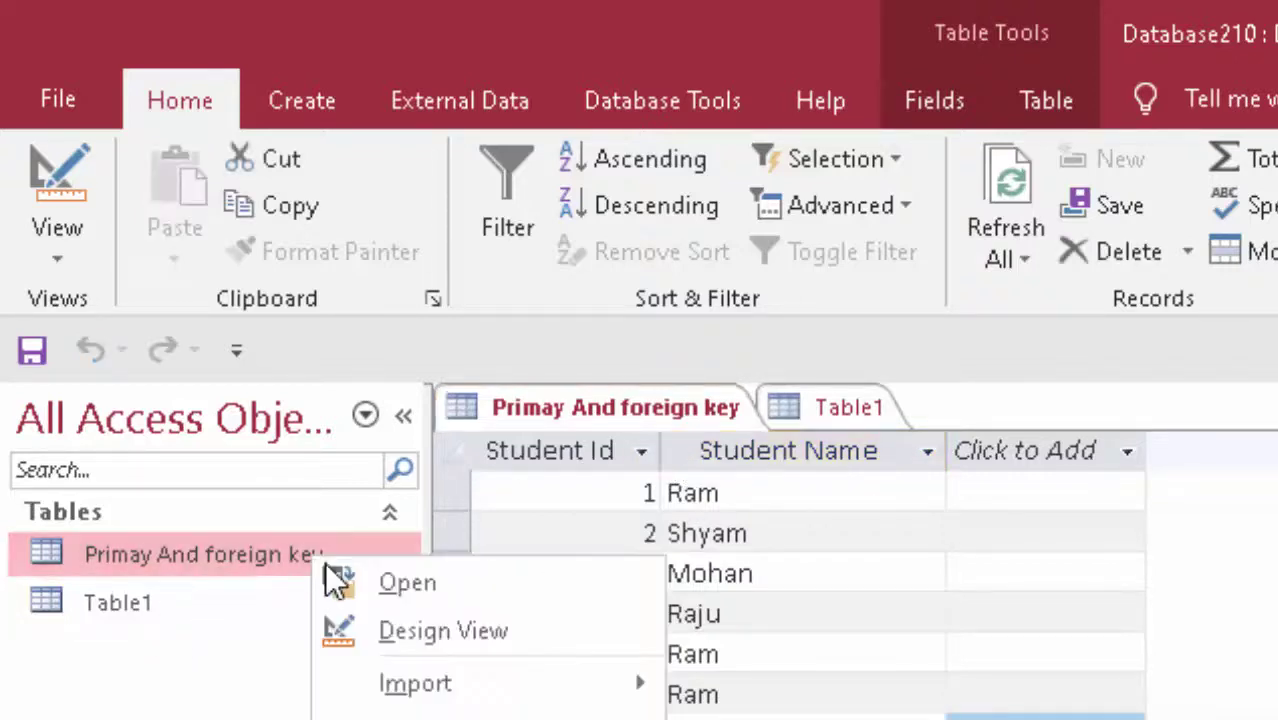
{"action": "left_click", "coordinate": [440, 630]}
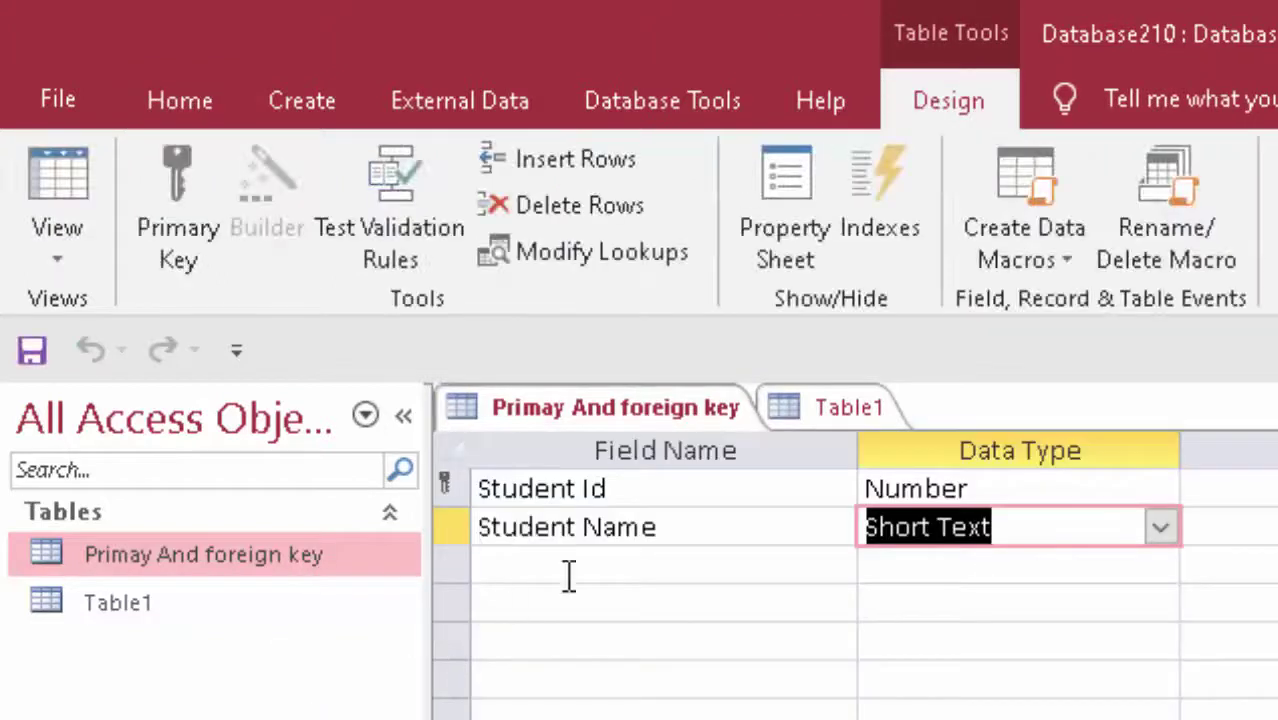
{"action": "left_click", "coordinate": [449, 527]}
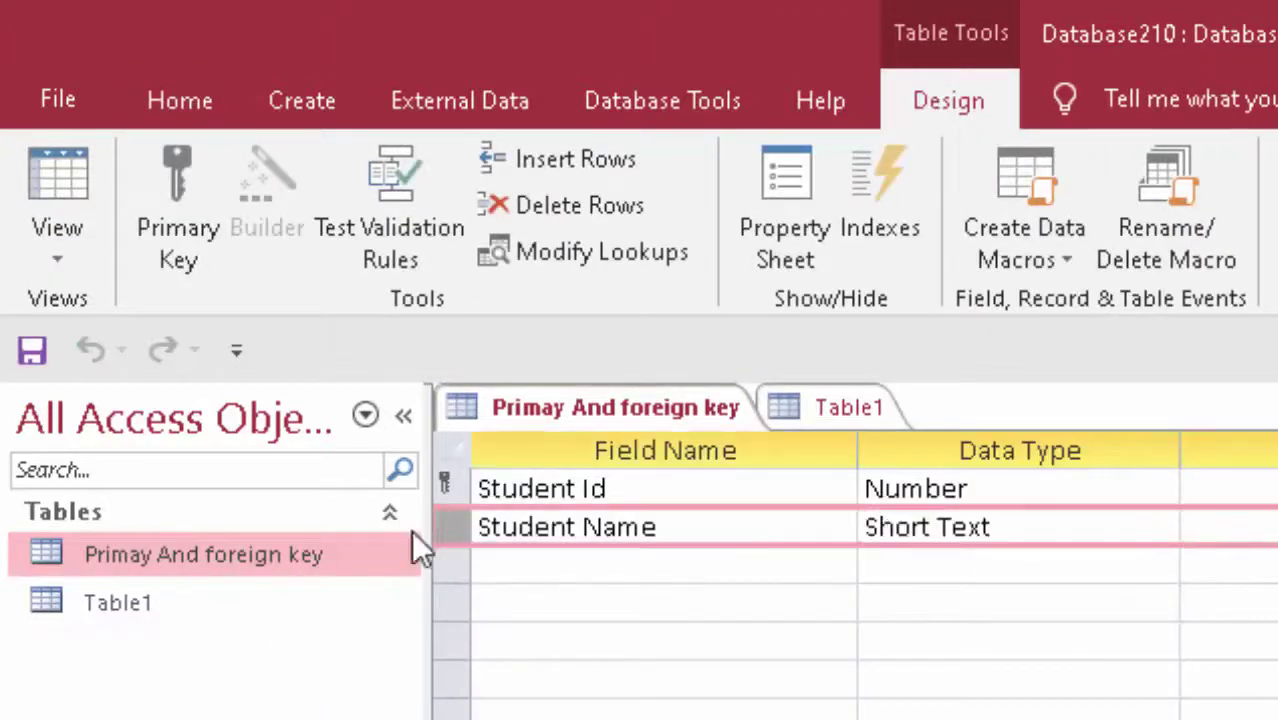
{"action": "left_click", "coordinate": [166, 205]}
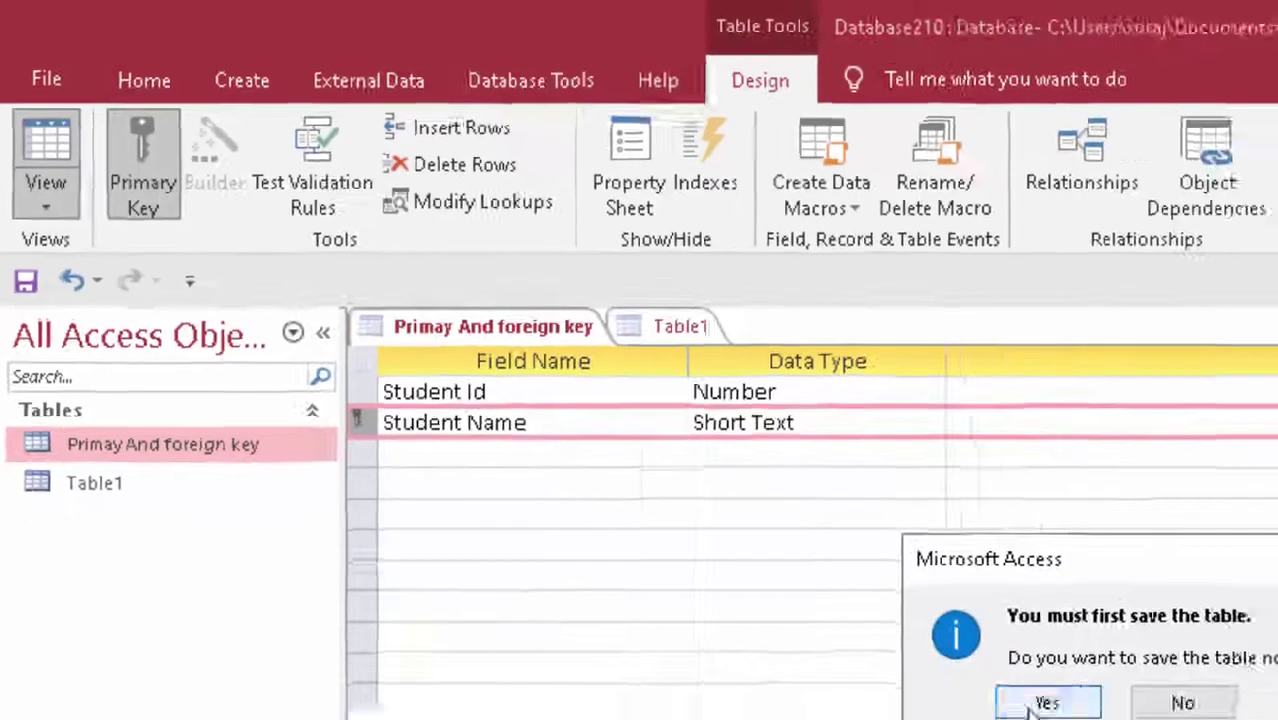
{"action": "left_click", "coordinate": [1040, 700]}
{"action": "left_click", "coordinate": [705, 472]}
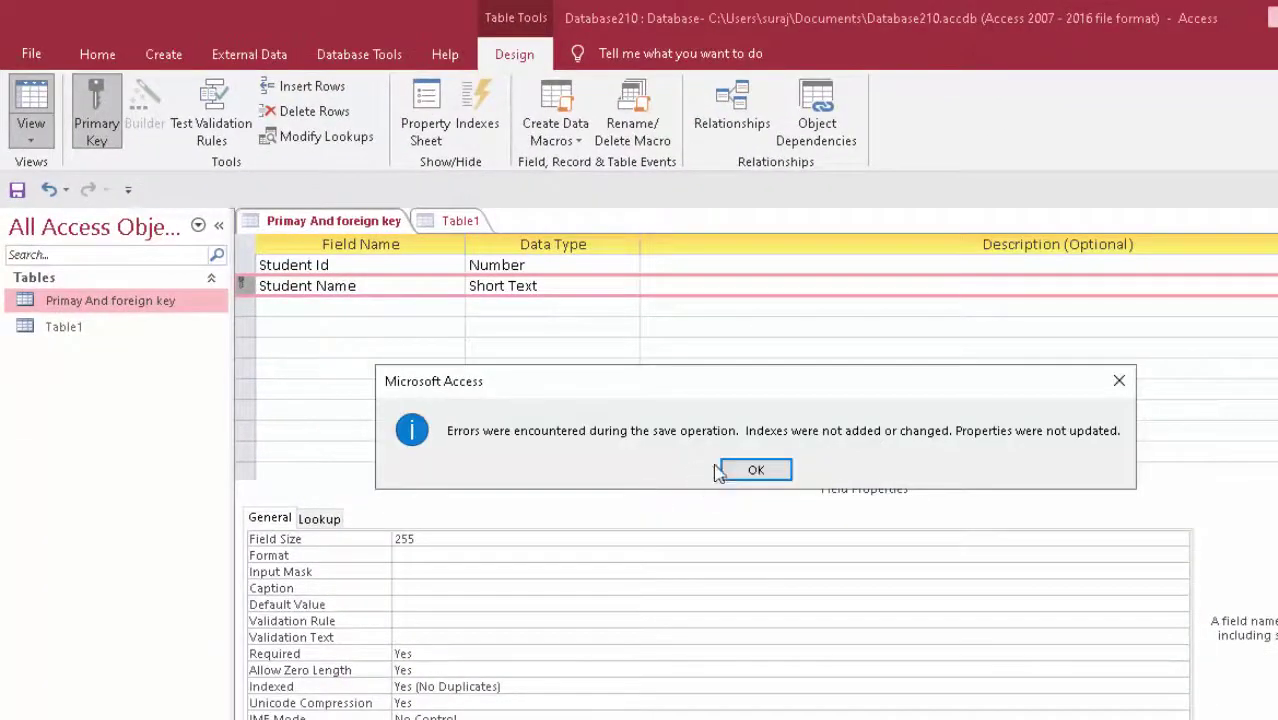
{"action": "left_click", "coordinate": [722, 471]}
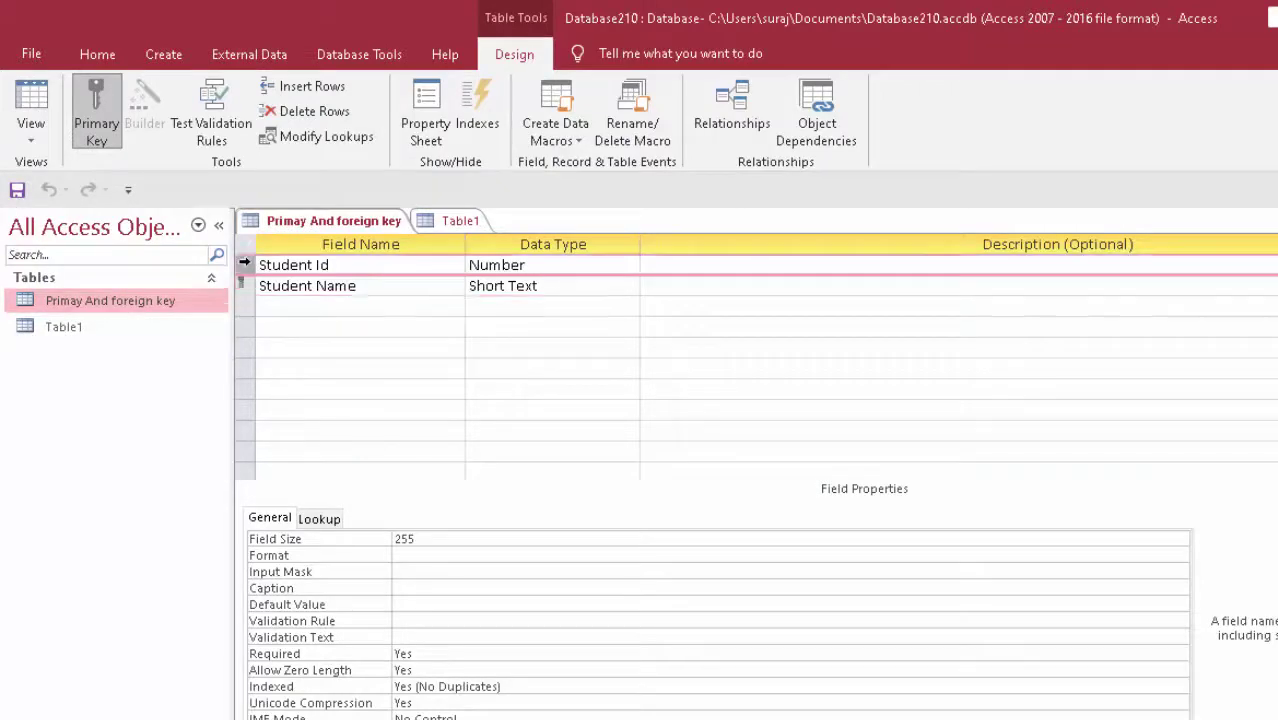
Step: Restore Student Id as the primary key and return to Datasheet view
{"action": "left_click", "coordinate": [242, 264]}
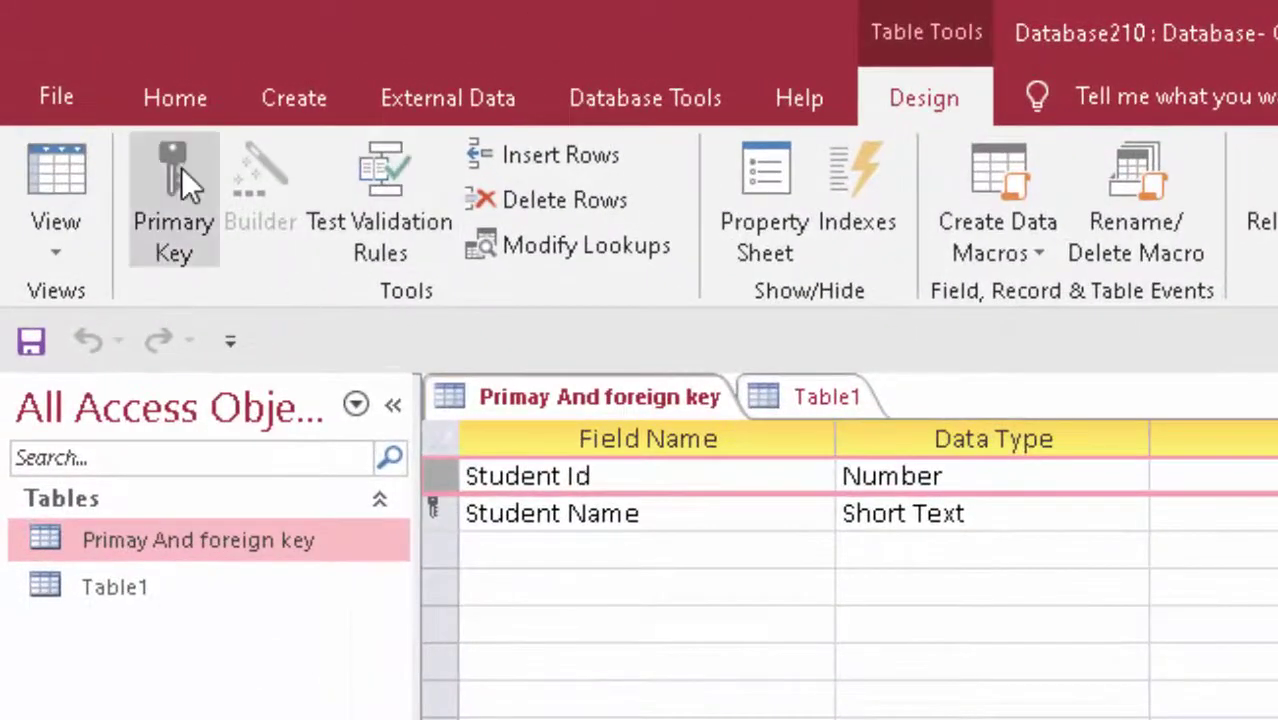
{"action": "left_click", "coordinate": [180, 170]}
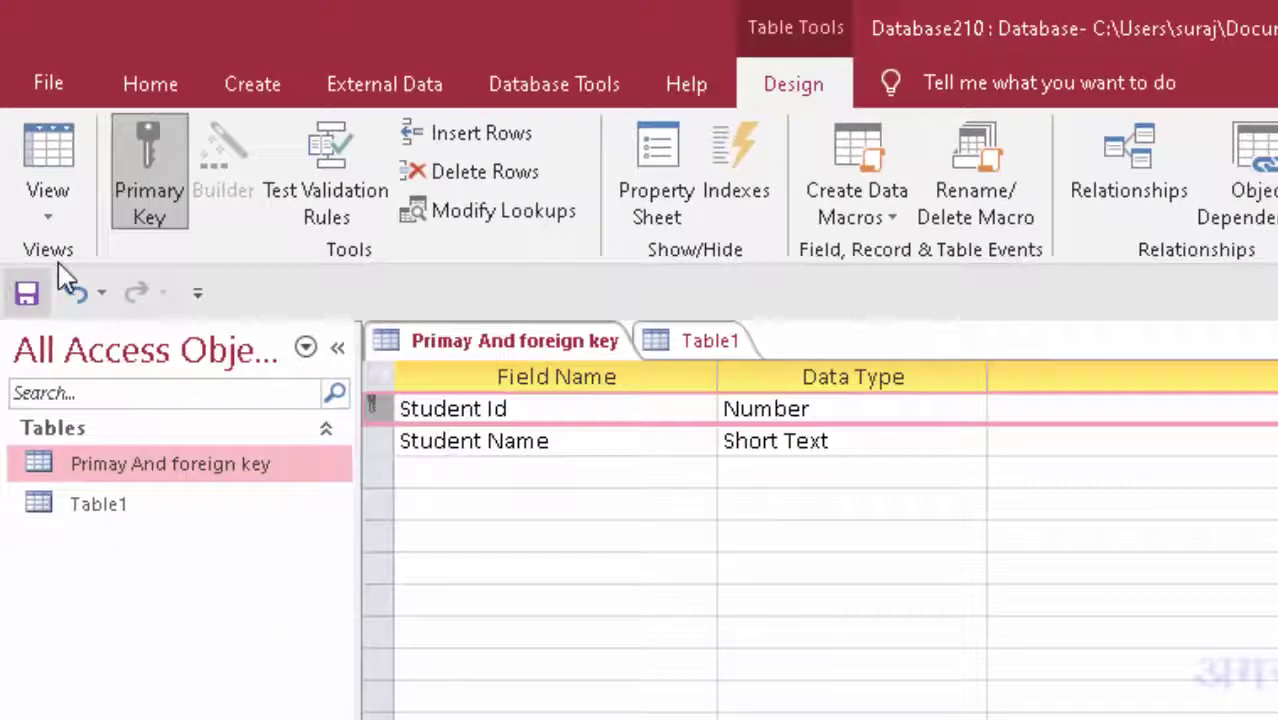
{"action": "left_click", "coordinate": [47, 155]}
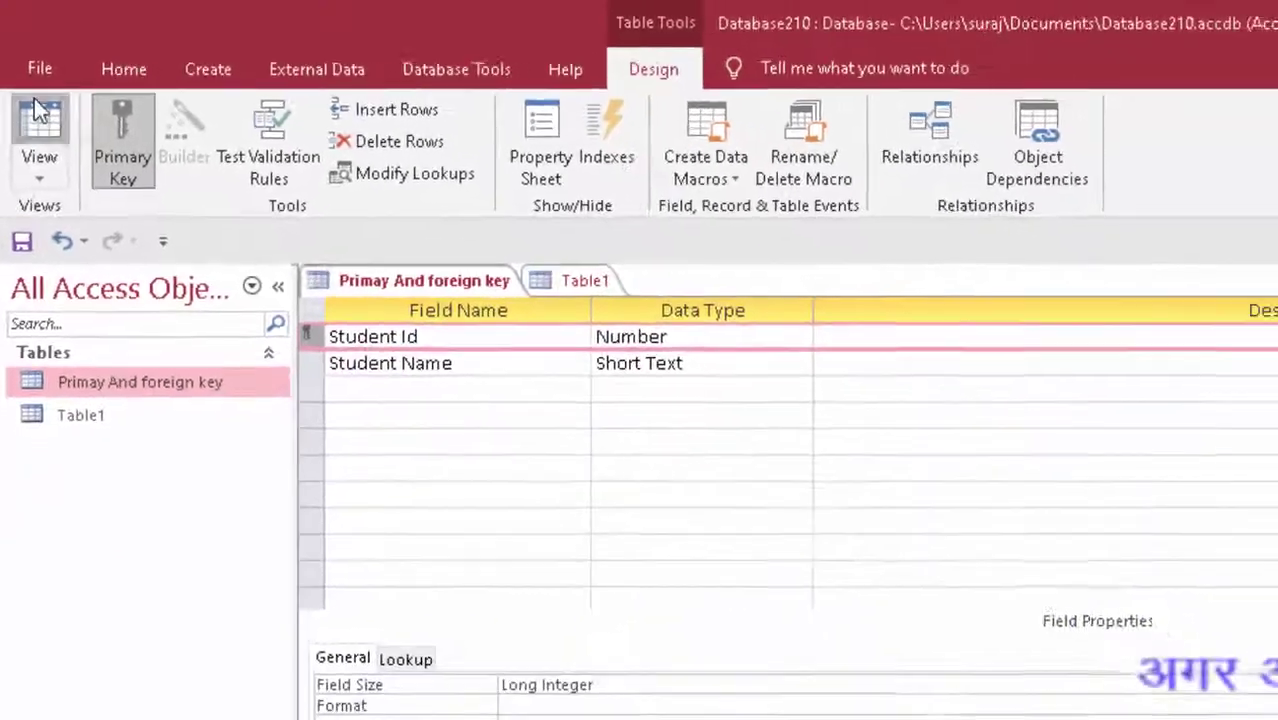
Step: Save the structure and check the names Ram, Shyam, Mohan, Raju, Ram, Ram for duplicates
{"action": "left_click", "coordinate": [906, 602]}
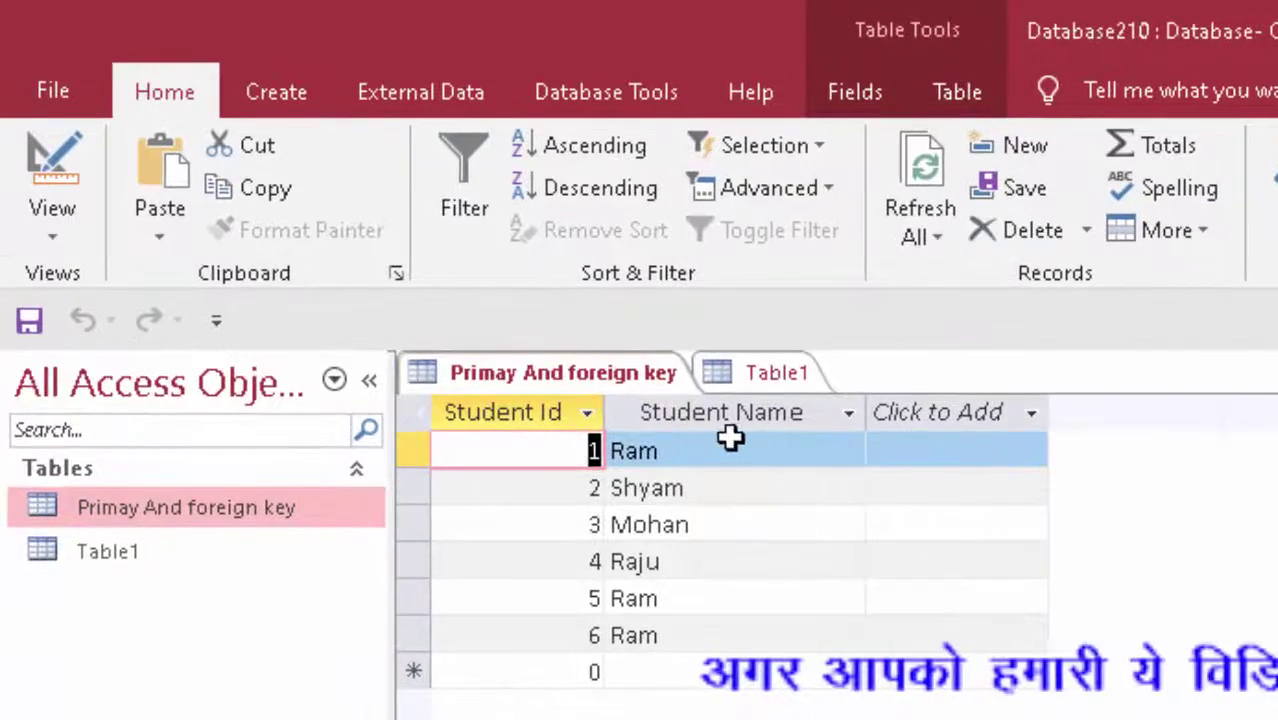
{"action": "left_click", "coordinate": [731, 436]}
{"action": "left_click", "coordinate": [698, 499]}
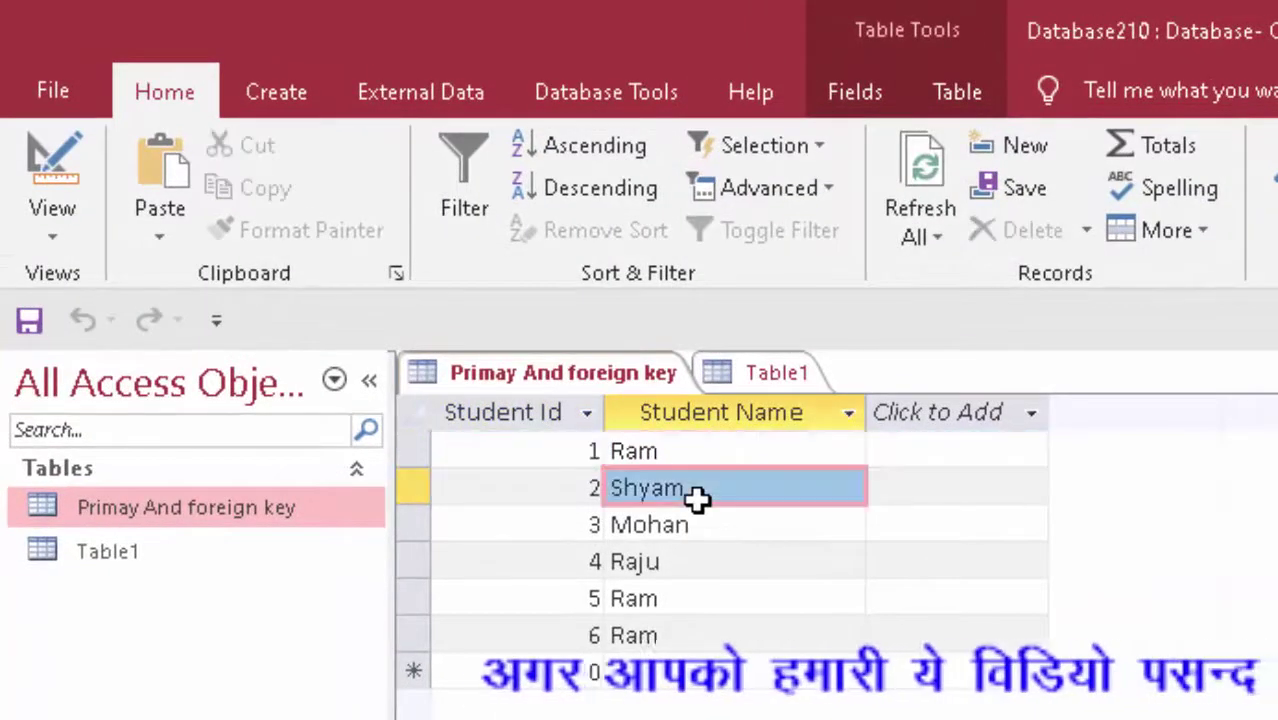
{"action": "left_click", "coordinate": [725, 527]}
{"action": "left_click", "coordinate": [709, 561]}
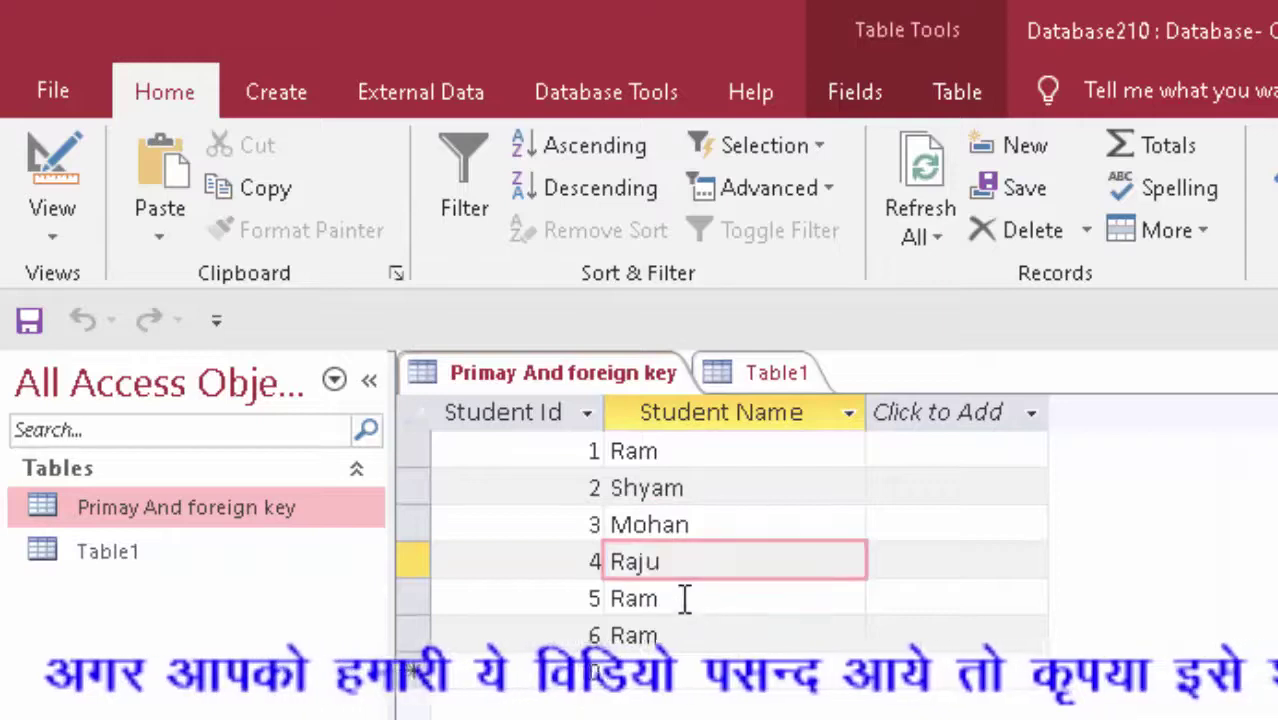
{"action": "left_click", "coordinate": [685, 600]}
{"action": "left_click", "coordinate": [685, 634]}
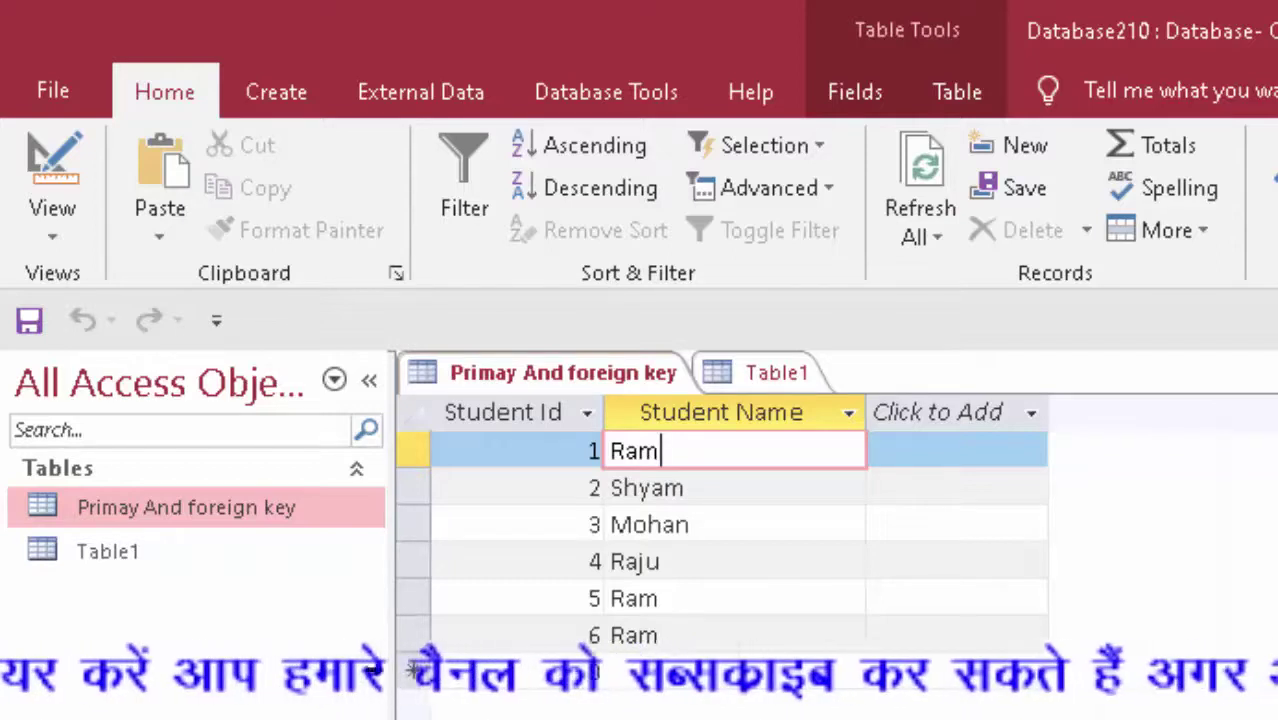
Step: Delete the duplicate Ram records in rows 6 and 5, confirming each deletion
{"action": "right_click", "coordinate": [416, 635]}
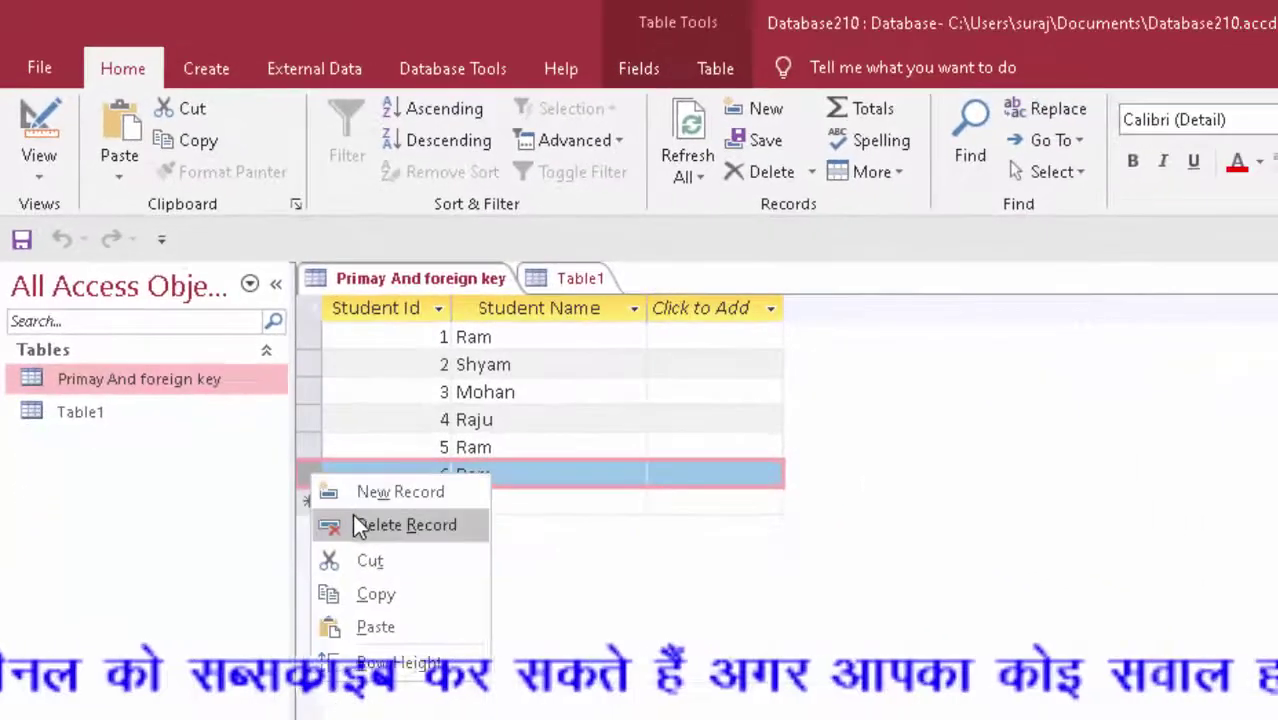
{"action": "left_click", "coordinate": [390, 578]}
{"action": "left_click", "coordinate": [893, 605]}
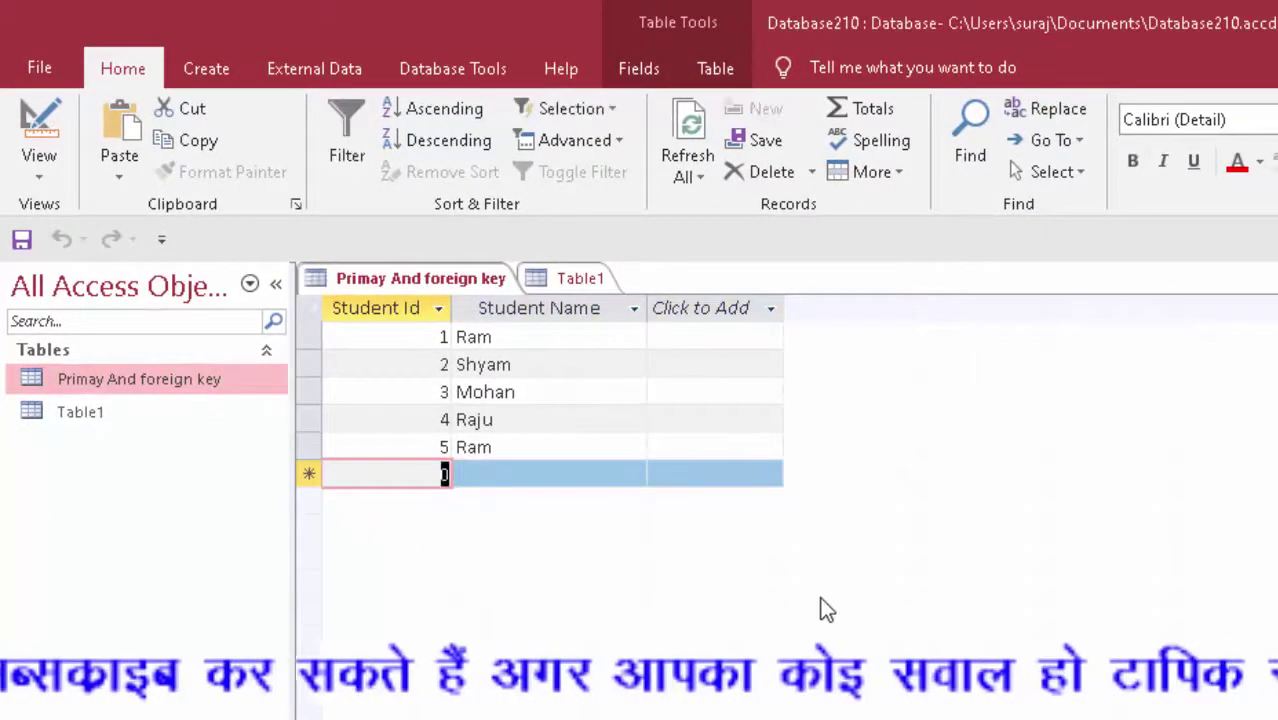
{"action": "right_click", "coordinate": [310, 447]}
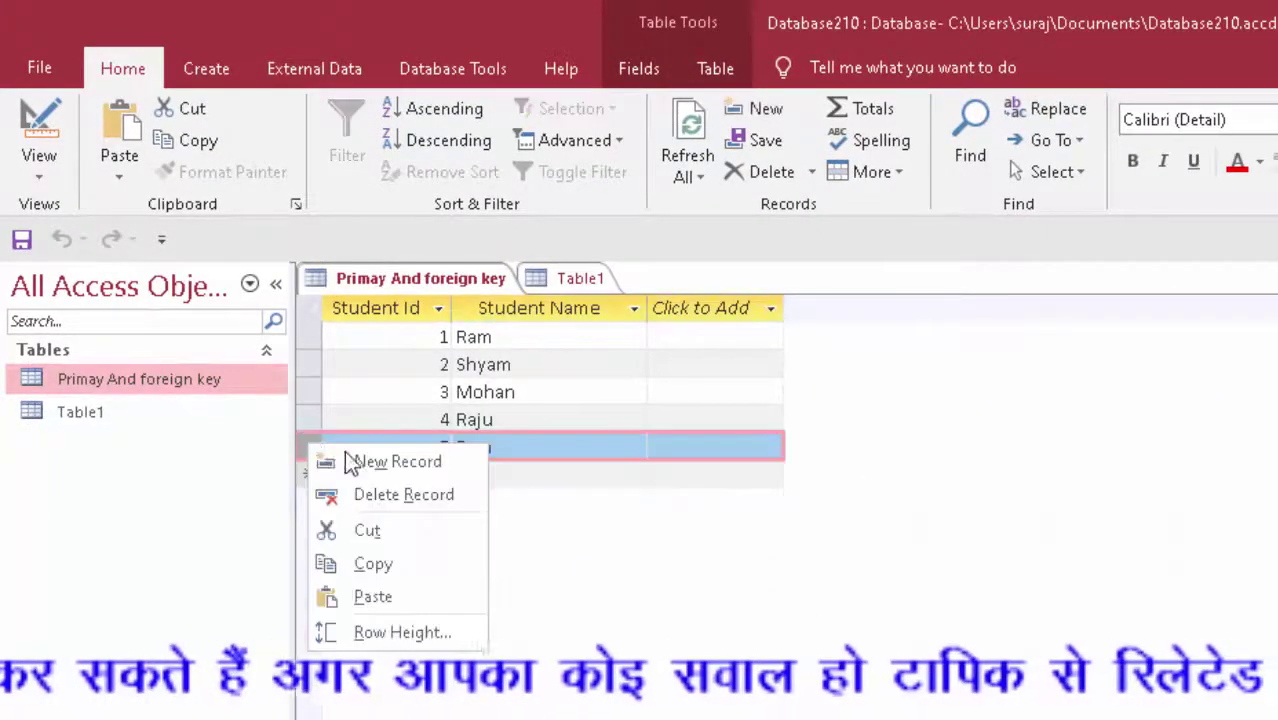
{"action": "left_click", "coordinate": [449, 495]}
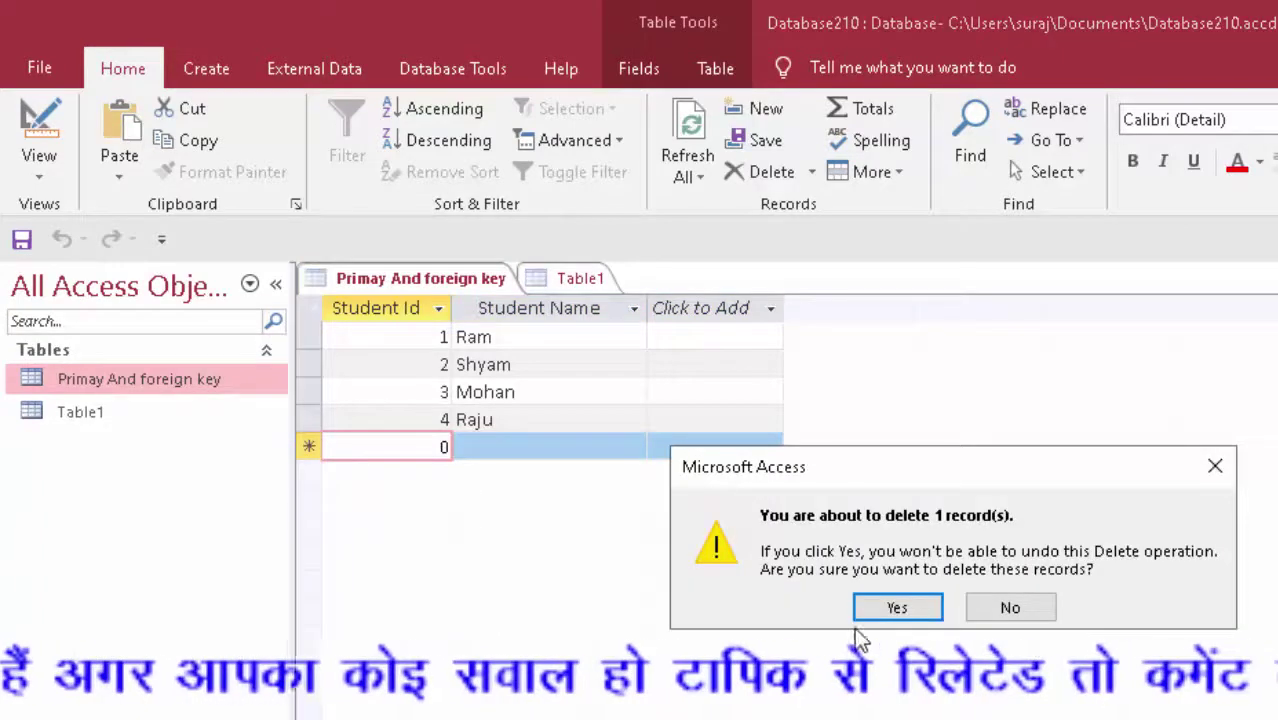
{"action": "left_click", "coordinate": [870, 607]}
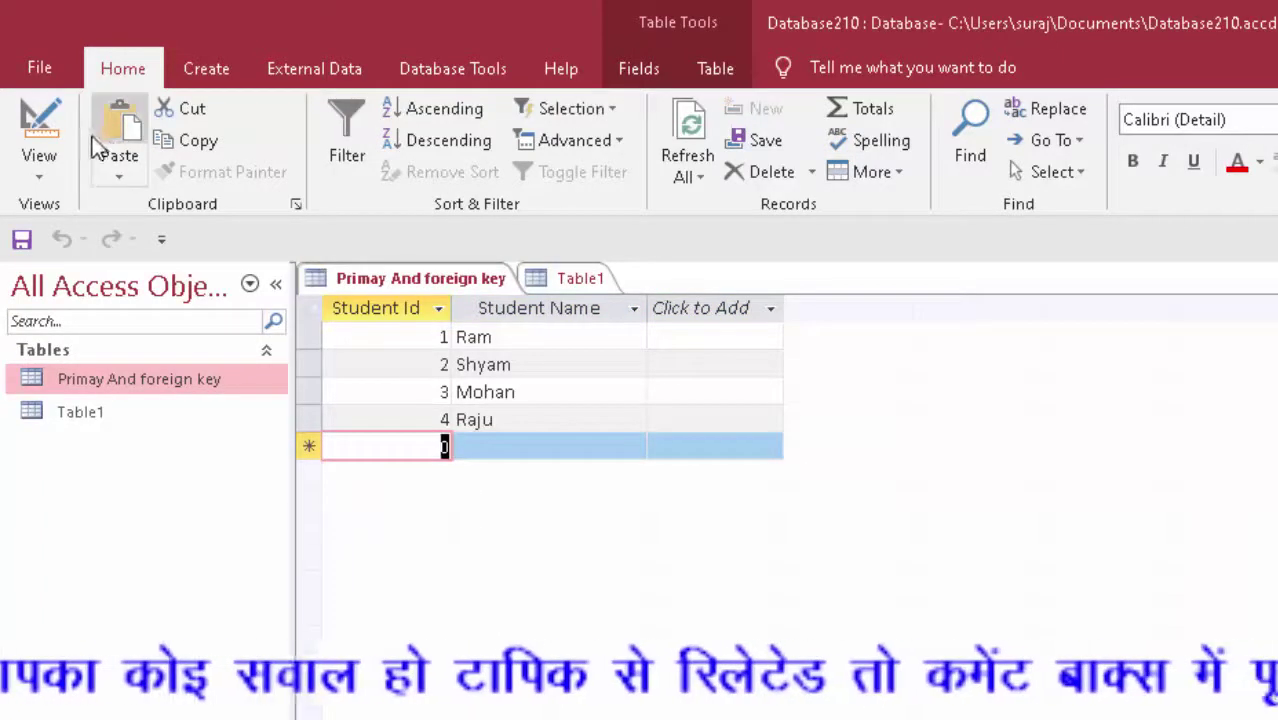
Step: Set Student Name as the primary key in Design view, save, and return to the records
{"action": "left_click", "coordinate": [40, 125]}
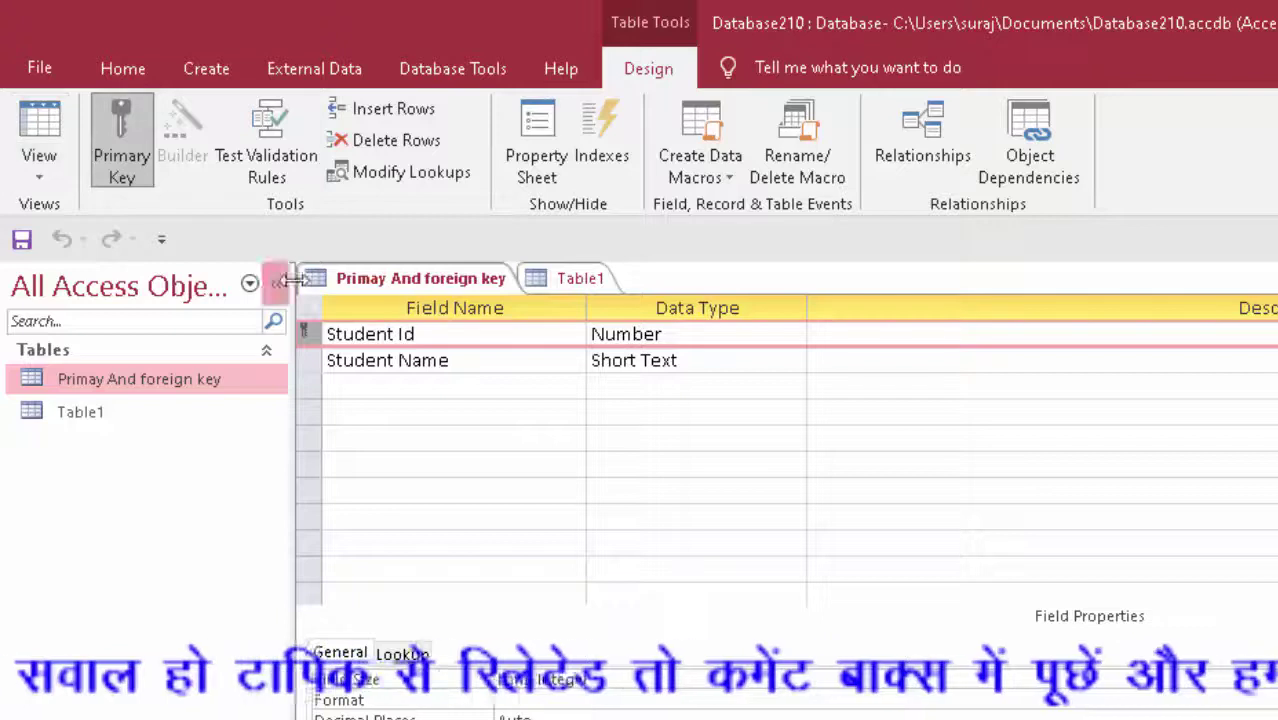
{"action": "left_click", "coordinate": [312, 360]}
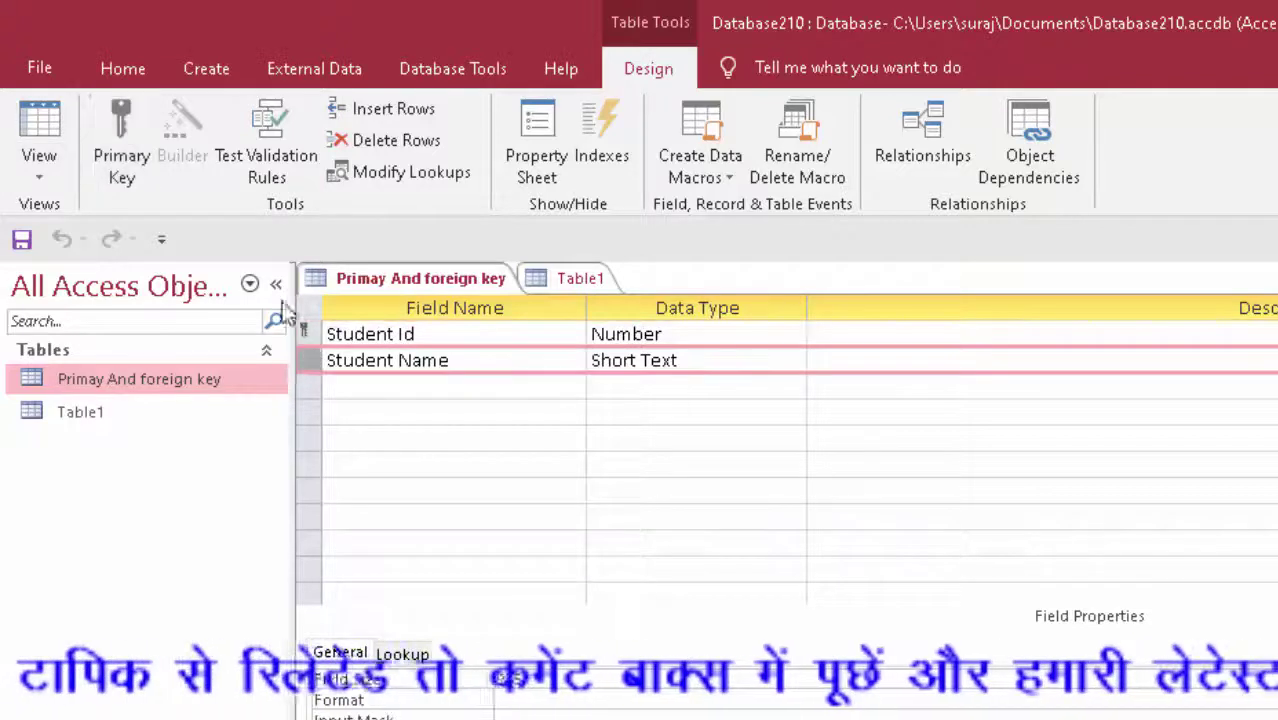
{"action": "left_click", "coordinate": [105, 112]}
{"action": "left_click", "coordinate": [40, 130]}
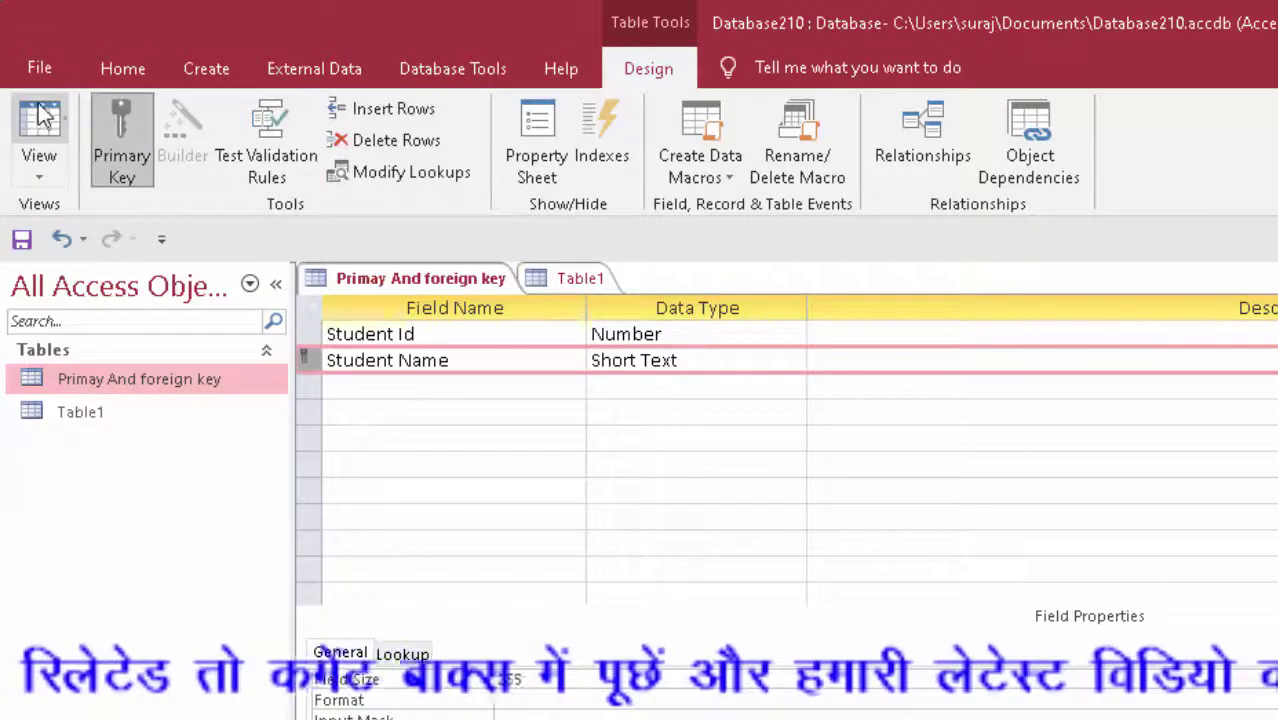
{"action": "left_click", "coordinate": [890, 597]}
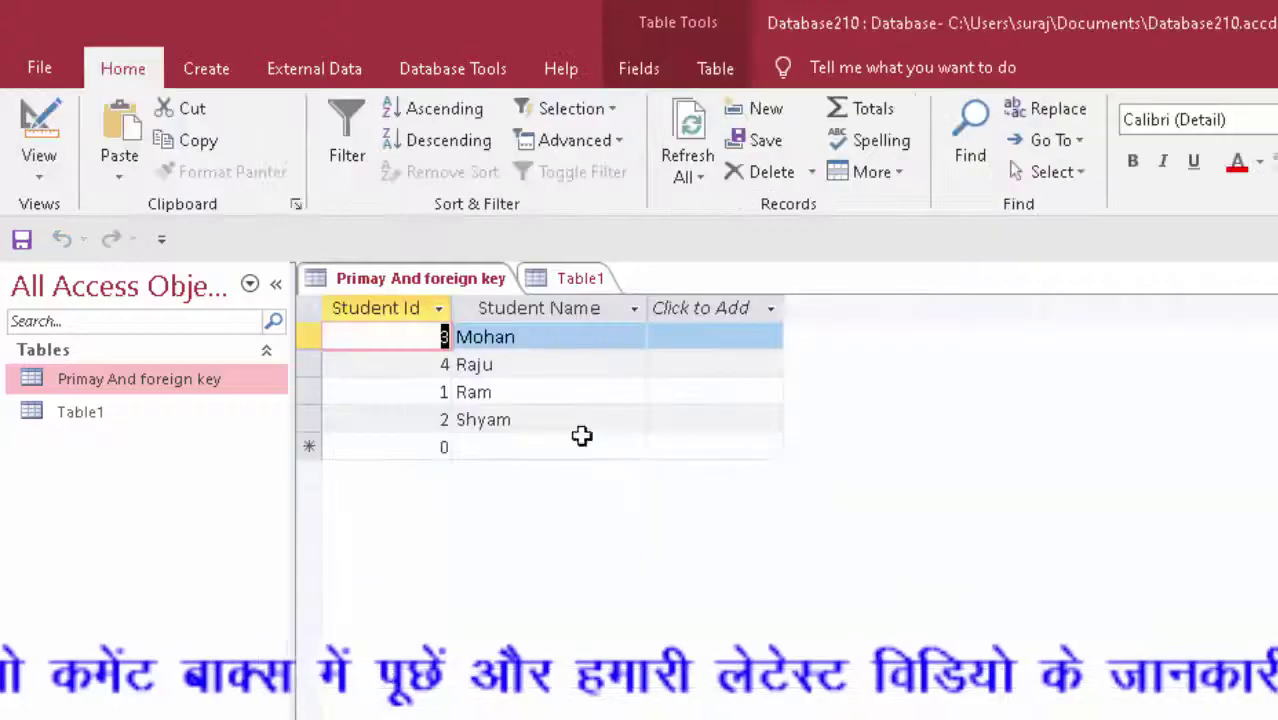